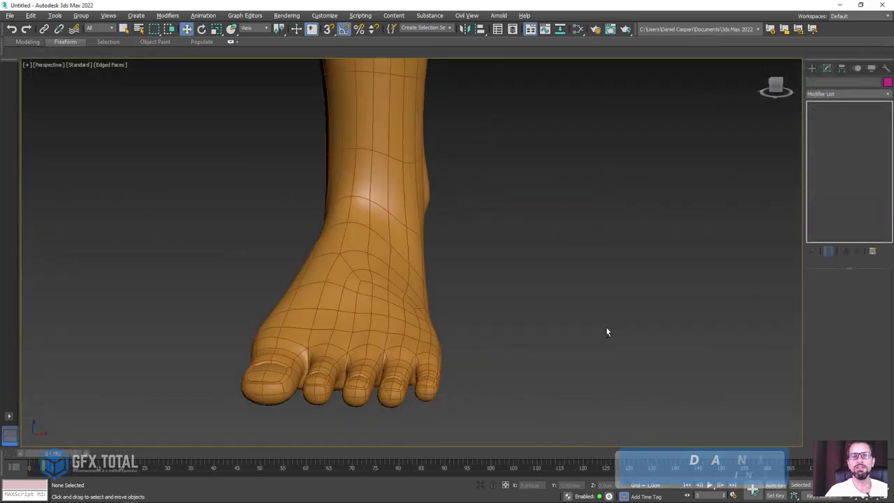
Orbit the finished foot model to inspect its underside and the toes from above.
{"action": "mouse_move", "coordinate": [562, 310]}
{"action": "middle_mouse_down", "text": "alt"}
{"action": "mouse_move", "coordinate": [528, 251]}
{"action": "mouse_move", "coordinate": [481, 245]}
{"action": "mouse_move", "coordinate": [491, 225]}
{"action": "mouse_move", "coordinate": [528, 238]}
{"action": "mouse_move", "coordinate": [533, 254]}
{"action": "middle_mouse_up", "text": "alt"}
{"action": "mouse_move", "coordinate": [552, 320]}
{"action": "middle_mouse_down", "text": "alt"}
{"action": "mouse_move", "coordinate": [553, 359]}
{"action": "mouse_move", "coordinate": [475, 406]}
{"action": "mouse_move", "coordinate": [531, 440]}
{"action": "mouse_move", "coordinate": [599, 410]}
{"action": "mouse_move", "coordinate": [455, 323]}
{"action": "mouse_move", "coordinate": [506, 359]}
{"action": "middle_mouse_up", "text": "alt"}
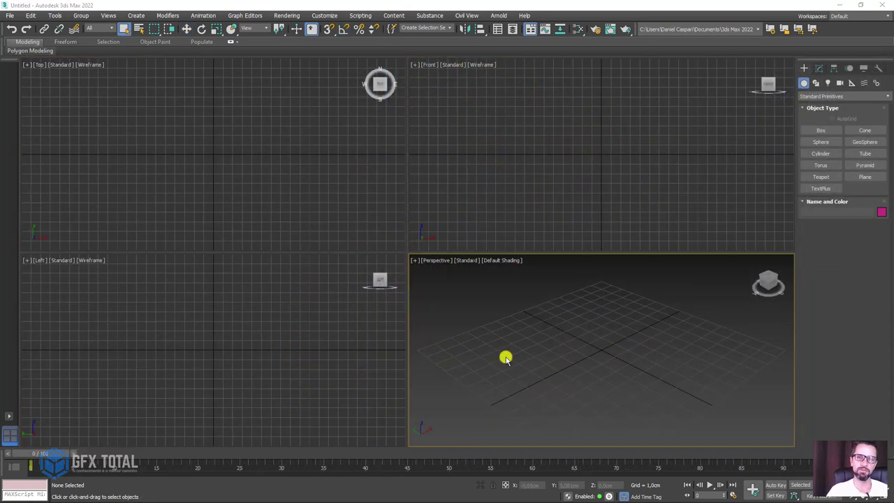
Switch to Firefox and look over the GFX Total 3D human hand tutorial article.
{"action": "left_click", "coordinate": [61, 498]}
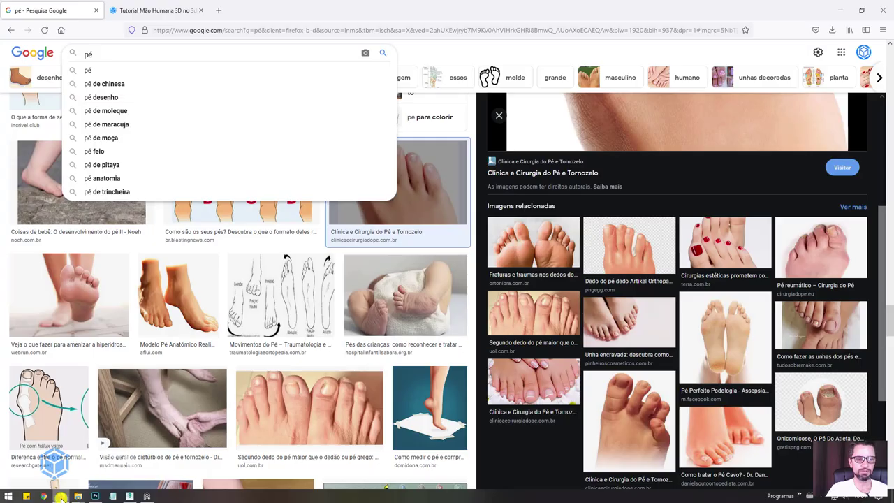
{"action": "left_click", "coordinate": [139, 10]}
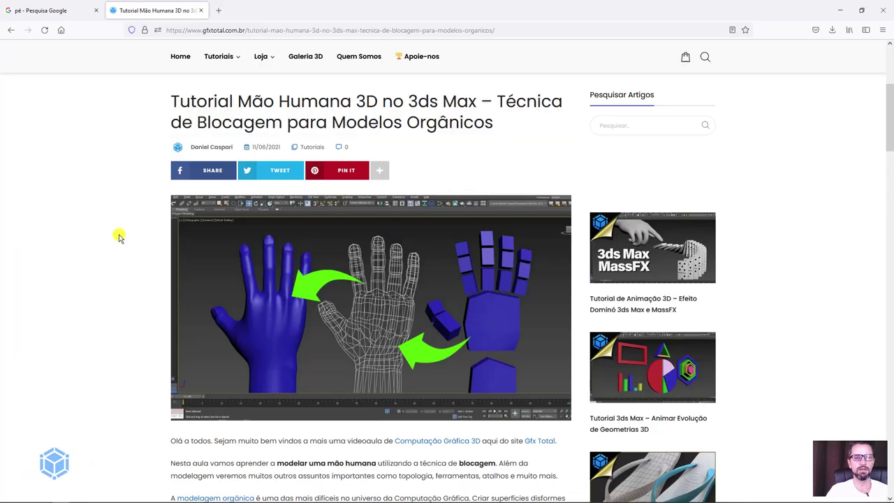
{"action": "scroll", "coordinate": [479, 274], "scroll_direction": "up", "scroll_amount": 2}
{"action": "scroll", "coordinate": [246, 344], "scroll_direction": "down", "scroll_amount": 3}
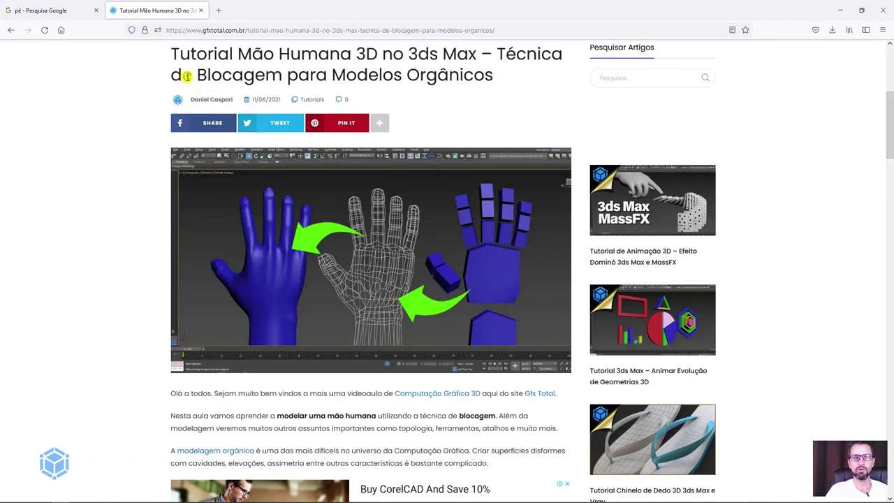
{"action": "scroll", "coordinate": [188, 77], "scroll_direction": "up", "scroll_amount": 2}
{"action": "left_click_drag", "start_coordinate": [171, 149], "coordinate": [515, 185]}
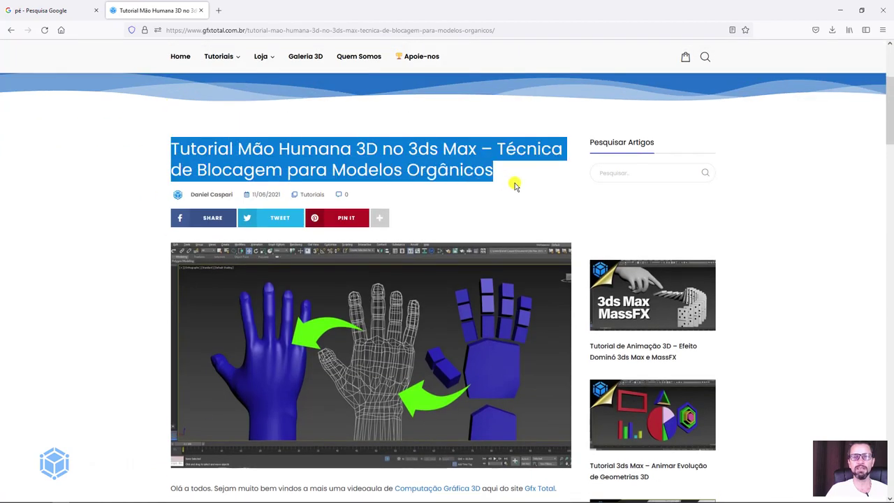
Return to the Google Images results for 'pé' and dismiss the search suggestions.
{"action": "left_click", "coordinate": [49, 10]}
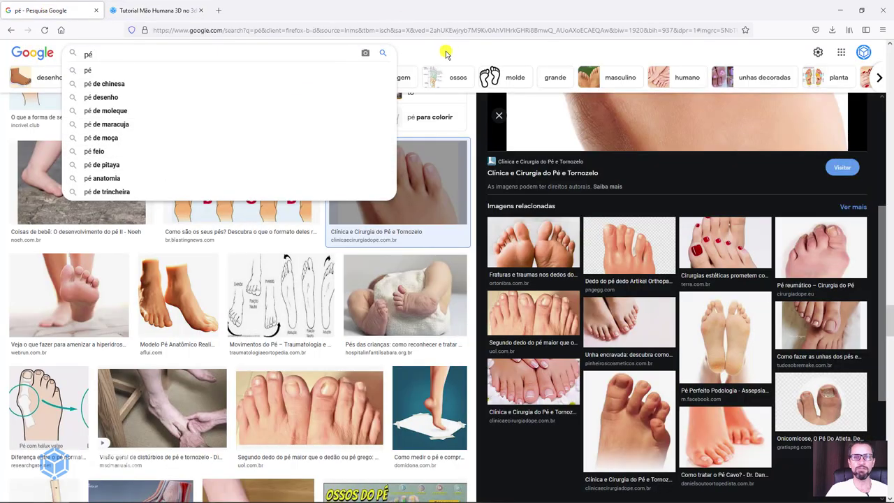
{"action": "double_click", "coordinate": [65, 55]}
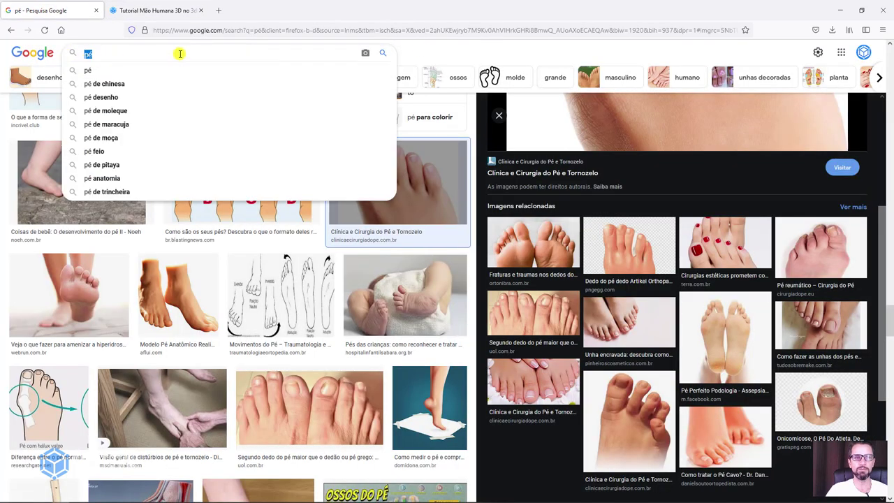
{"action": "key", "text": "Escape"}
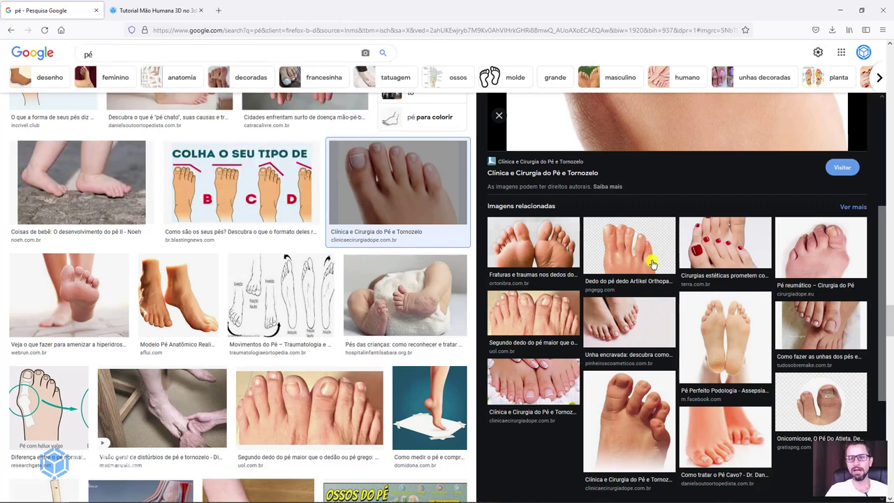
Zoom out and pan across the PureRef board of foot photos, then return to 3ds Max.
{"action": "left_click", "coordinate": [147, 496]}
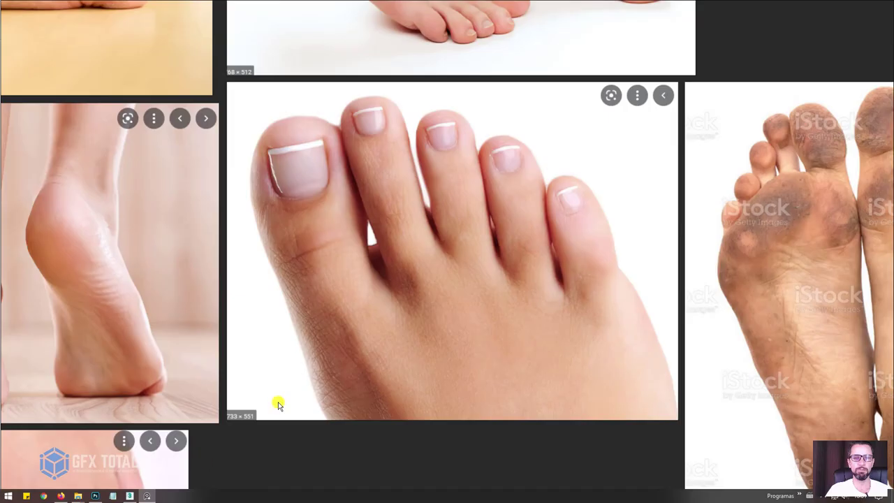
{"action": "scroll", "coordinate": [431, 279], "scroll_direction": "down", "scroll_amount": 2}
{"action": "scroll", "coordinate": [431, 279], "scroll_direction": "down", "scroll_amount": 2}
{"action": "mouse_move", "coordinate": [443, 325]}
{"action": "right_mouse_down"}
{"action": "mouse_move", "coordinate": [322, 308]}
{"action": "mouse_move", "coordinate": [450, 293]}
{"action": "right_mouse_up"}
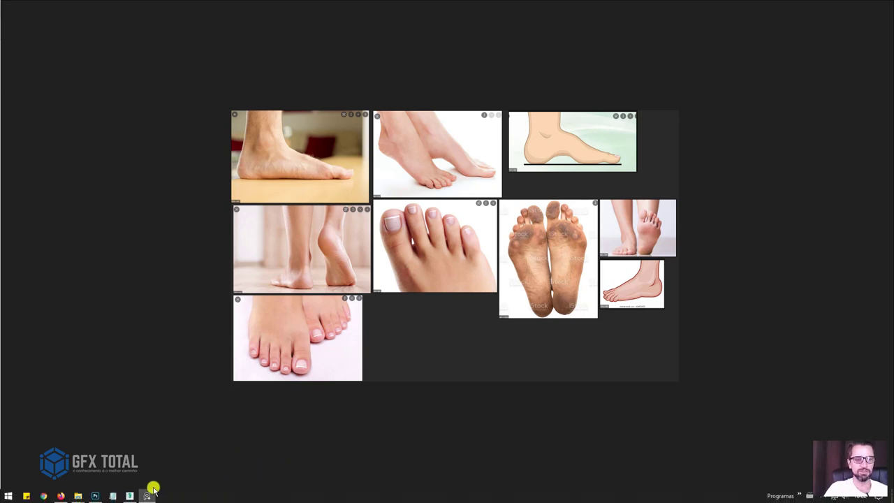
{"action": "left_click", "coordinate": [130, 496]}
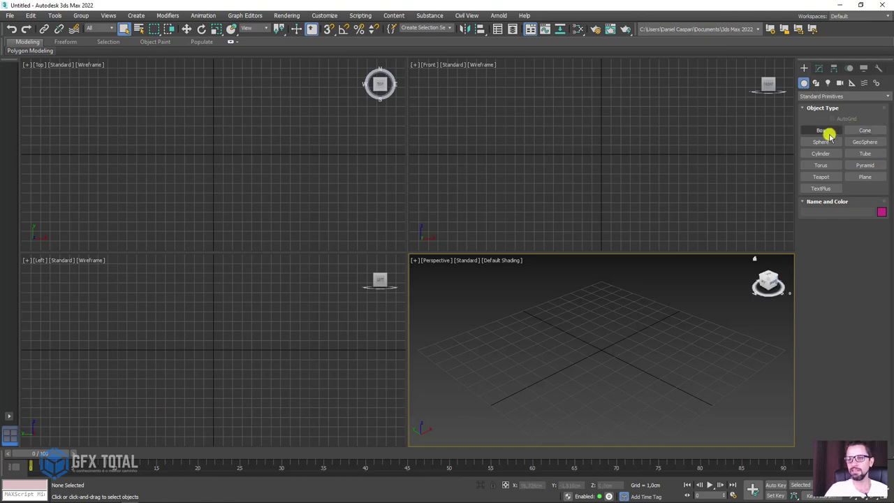
Draw the 4.06 cm cube Box001 at grid centre, showing Edged Faces without selection brackets.
{"action": "left_click", "coordinate": [816, 130]}
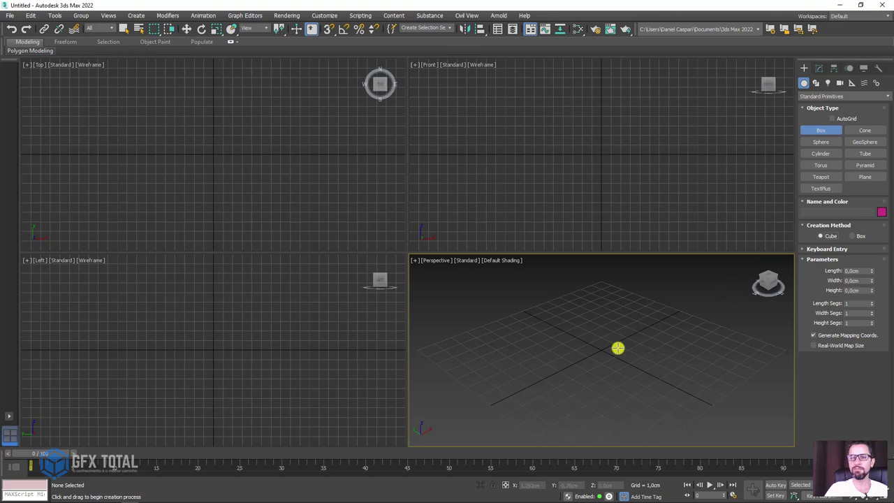
{"action": "left_click_drag", "start_coordinate": [595, 350], "coordinate": [629, 360]}
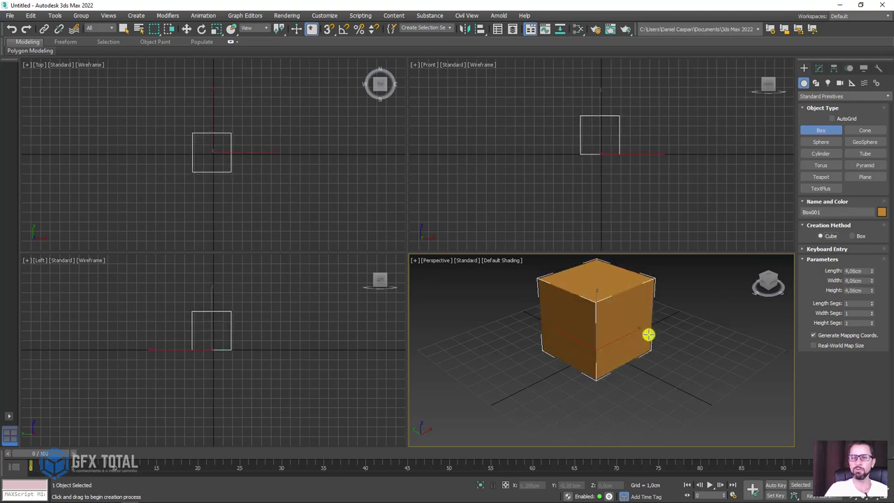
{"action": "left_click", "coordinate": [771, 282]}
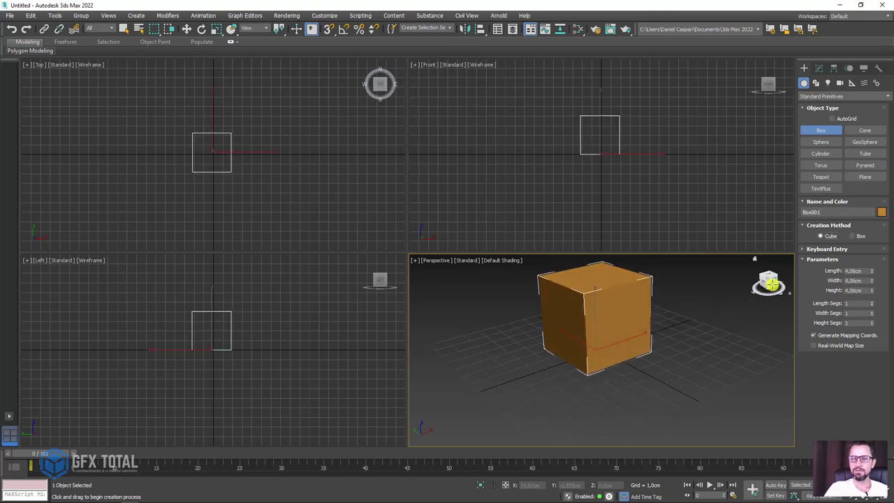
{"action": "left_click", "coordinate": [760, 281]}
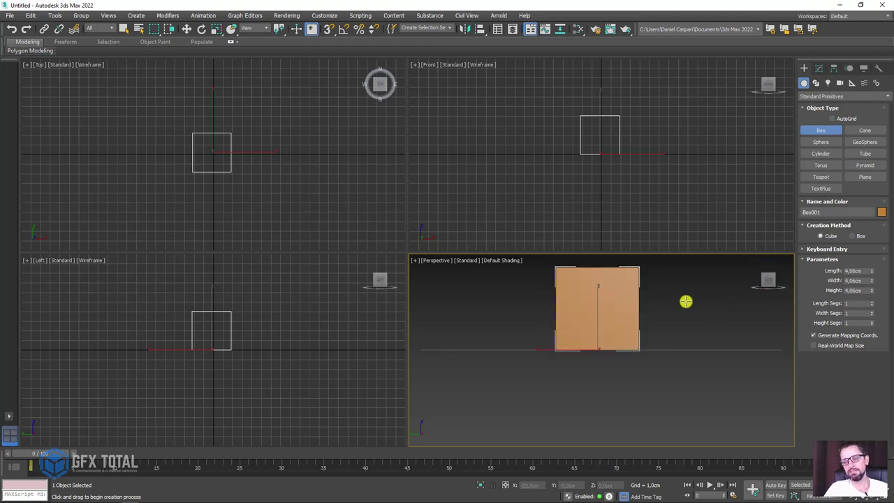
{"action": "middle_click_drag", "start_coordinate": [695, 303], "coordinate": [638, 332], "text": "alt"}
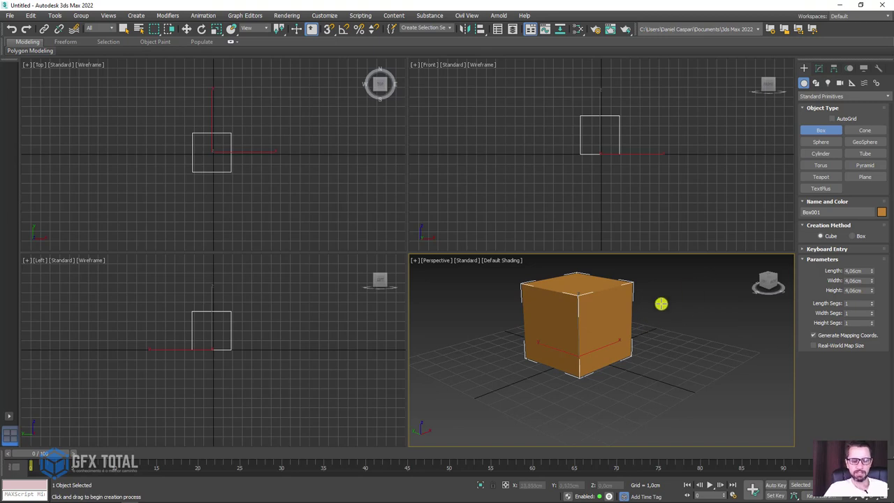
{"action": "key", "text": "F4"}
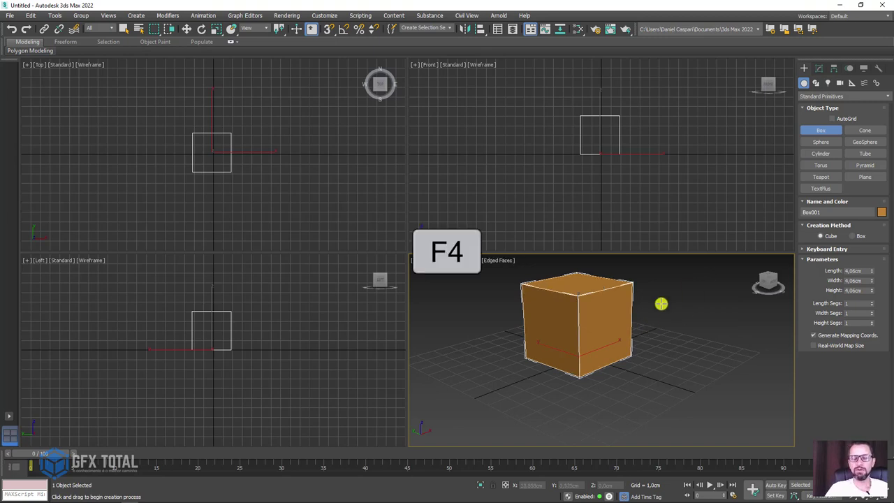
{"action": "key", "text": "shift+j"}
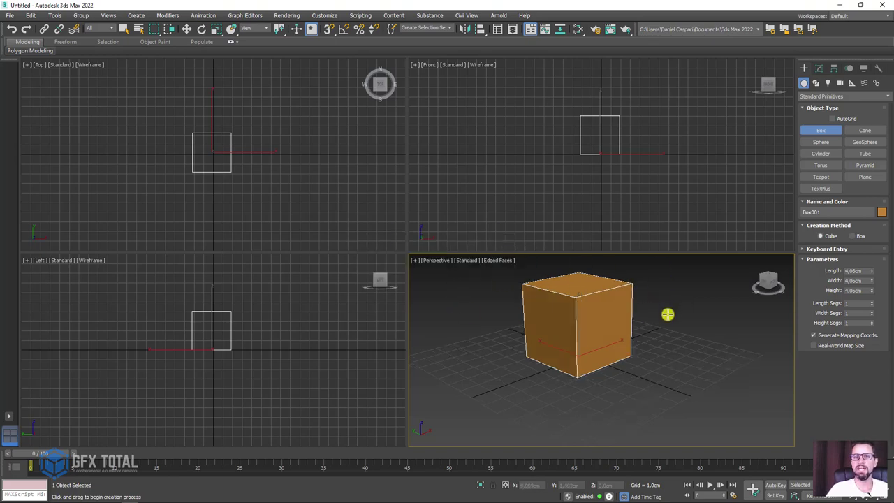
{"action": "left_click", "coordinate": [819, 68]}
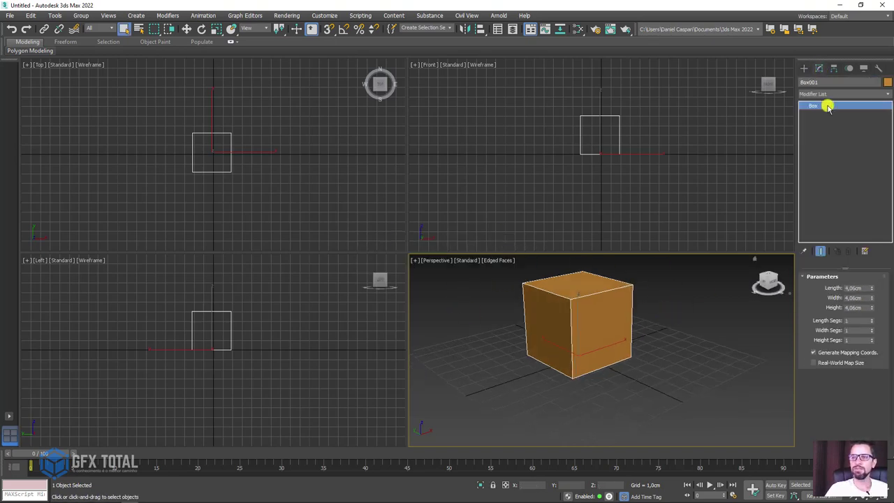
Apply an Edit Poly modifier to Box001 from the Modifier List.
{"action": "left_click", "coordinate": [831, 96]}
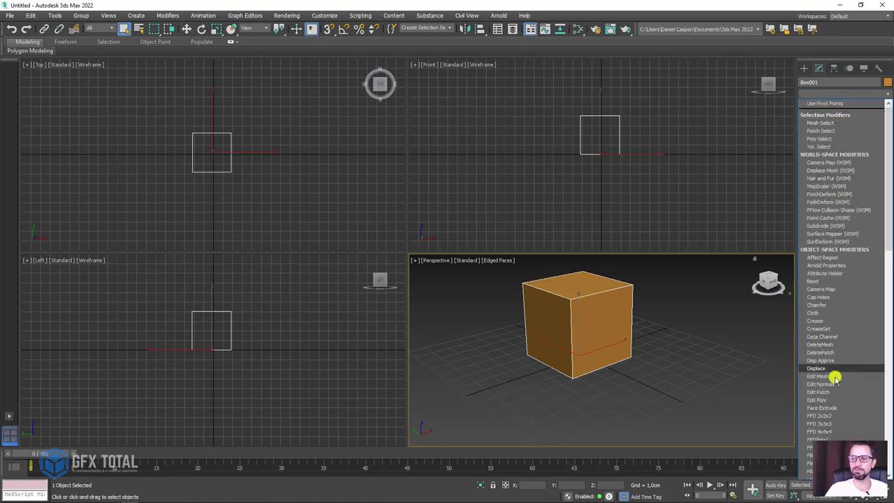
{"action": "left_click", "coordinate": [826, 399]}
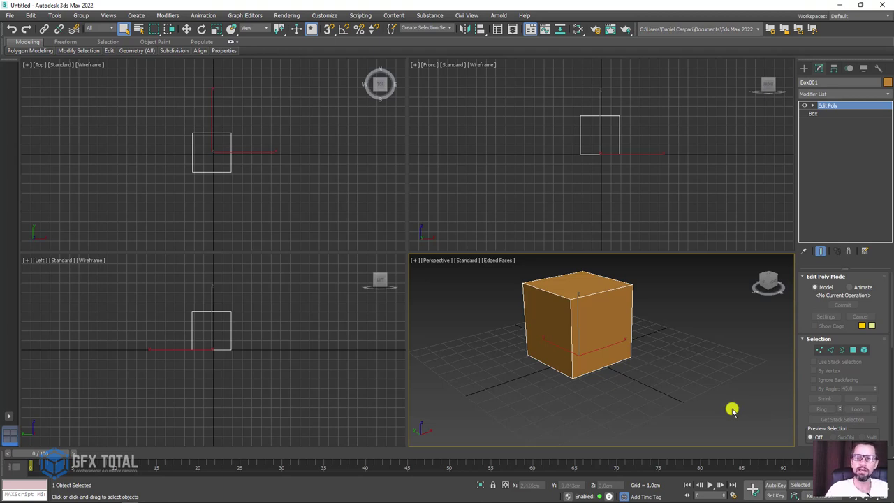
Extrude the box's front face into a foot and lower its far top vertices into a slope.
{"action": "left_click", "coordinate": [852, 350]}
{"action": "left_click", "coordinate": [596, 344]}
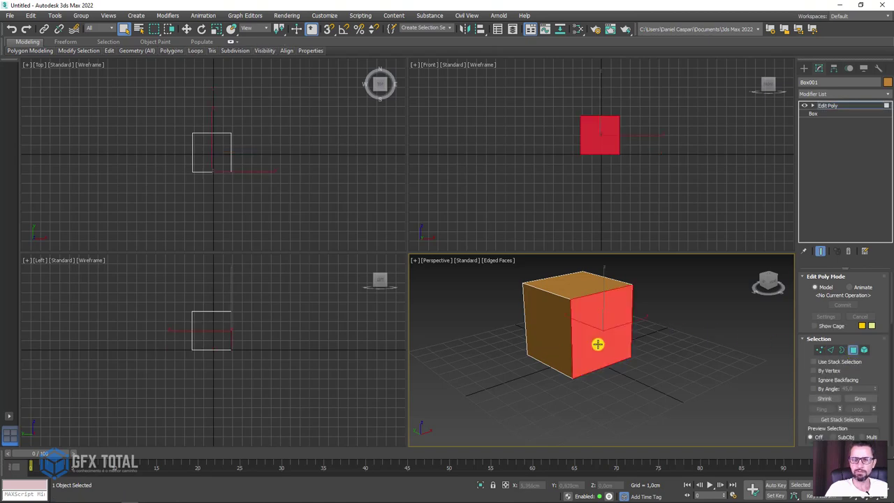
{"action": "mouse_move", "coordinate": [596, 343]}
{"action": "middle_mouse_down", "text": "alt"}
{"action": "mouse_move", "coordinate": [645, 343]}
{"action": "mouse_move", "coordinate": [552, 349]}
{"action": "middle_mouse_up", "text": "alt"}
{"action": "key", "text": "w"}
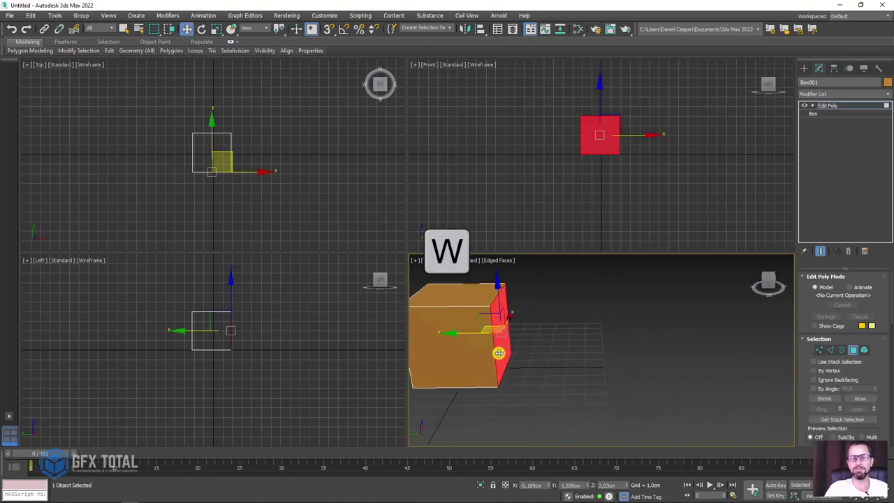
{"action": "mouse_move", "coordinate": [466, 332]}
{"action": "left_mouse_down", "text": "shift"}
{"action": "mouse_move", "coordinate": [652, 333]}
{"action": "mouse_move", "coordinate": [635, 315]}
{"action": "mouse_move", "coordinate": [645, 259]}
{"action": "mouse_move", "coordinate": [649, 320]}
{"action": "left_mouse_up", "text": "shift"}
{"action": "left_click", "coordinate": [824, 351]}
{"action": "middle_click_drag", "start_coordinate": [651, 317], "coordinate": [677, 357], "text": "alt"}
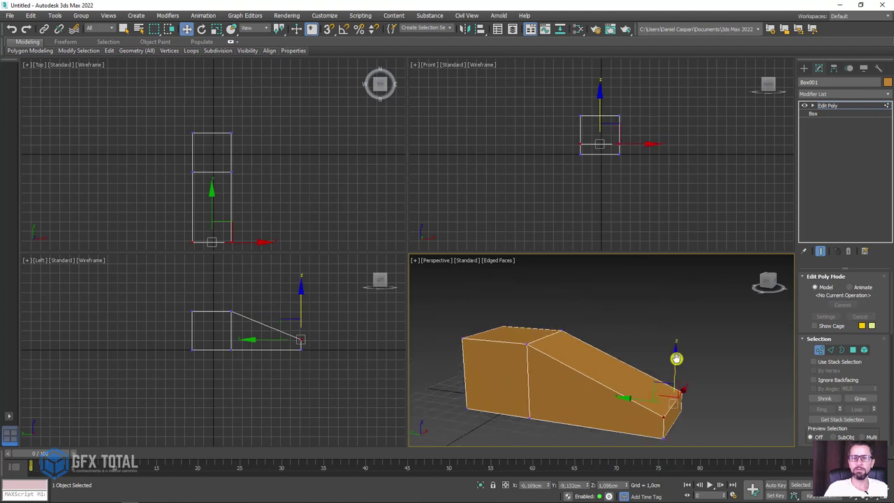
Extrude the back block's top face up into an ankle column, delete that top face, and deselect.
{"action": "left_click", "coordinate": [856, 350]}
{"action": "left_click", "coordinate": [553, 303]}
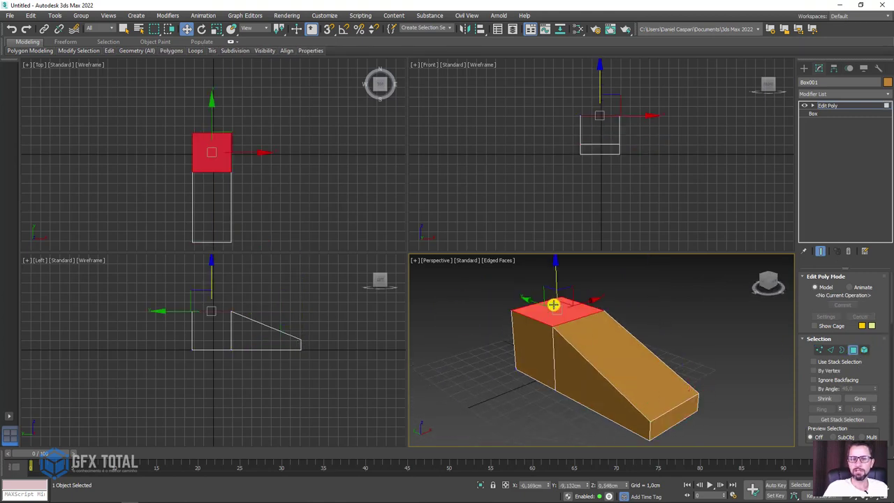
{"action": "middle_click_drag", "start_coordinate": [553, 303], "coordinate": [575, 351], "text": "alt"}
{"action": "left_click_drag", "start_coordinate": [571, 299], "coordinate": [685, 253], "text": "shift"}
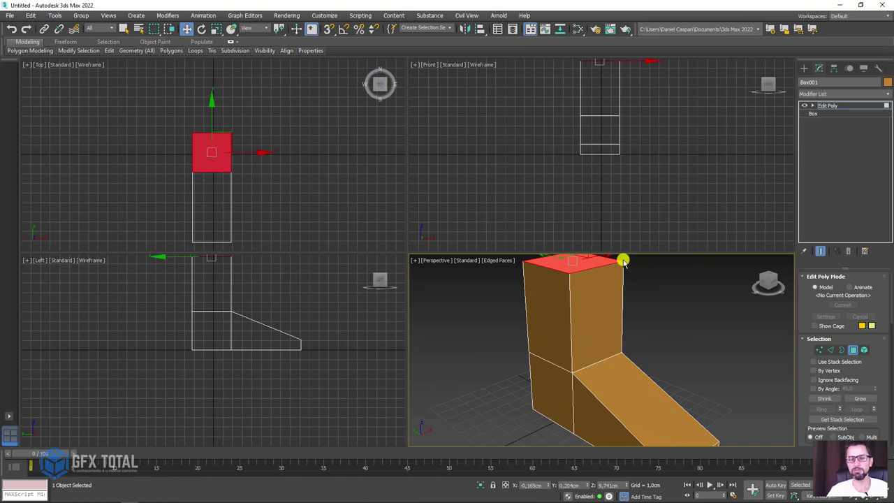
{"action": "scroll", "coordinate": [599, 295], "scroll_direction": "down", "scroll_amount": 3}
{"action": "key", "text": "Delete"}
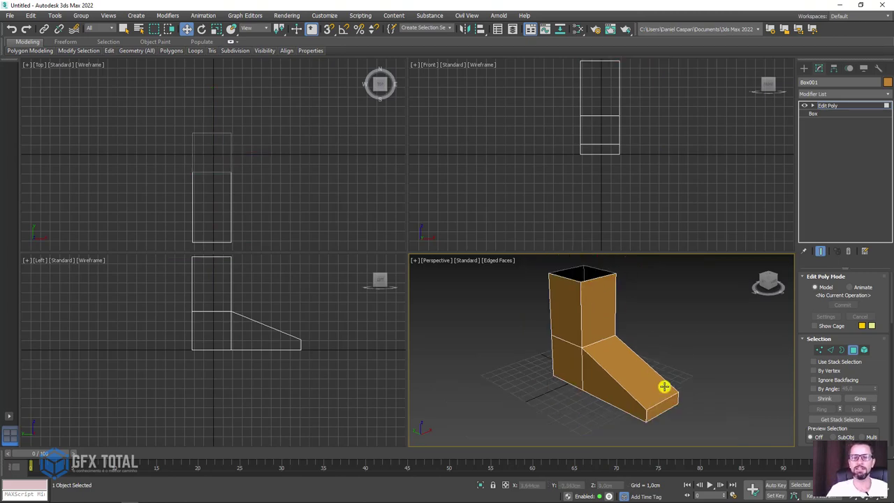
{"action": "mouse_move", "coordinate": [701, 410]}
{"action": "middle_mouse_down", "text": "alt"}
{"action": "mouse_move", "coordinate": [689, 401]}
{"action": "mouse_move", "coordinate": [634, 407]}
{"action": "middle_mouse_up", "text": "alt"}
{"action": "left_click", "coordinate": [634, 407]}
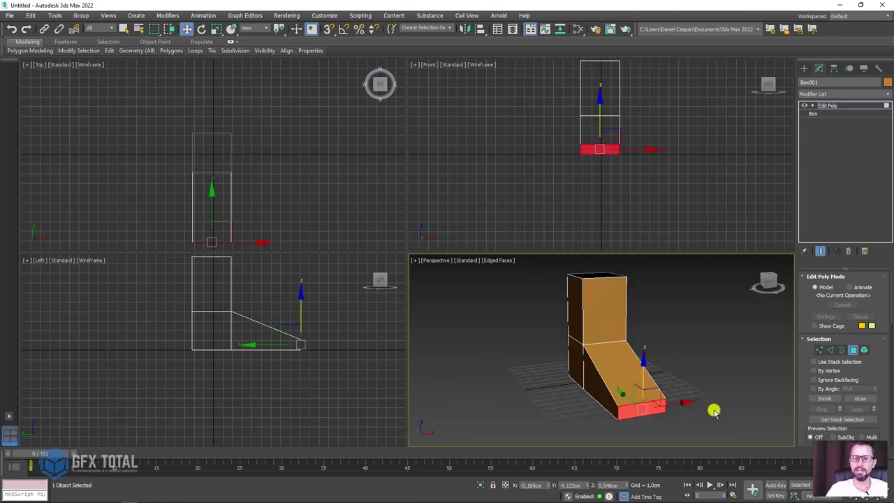
{"action": "left_click", "coordinate": [711, 410]}
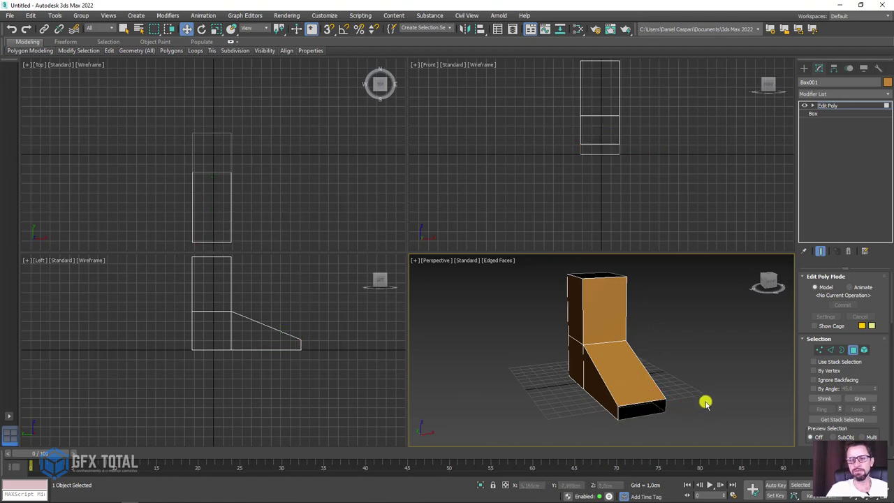
Pull the foot's corner vertices outward so the toe end spreads wider than the leg.
{"action": "mouse_move", "coordinate": [683, 380]}
{"action": "middle_mouse_down", "text": "alt"}
{"action": "mouse_move", "coordinate": [695, 407]}
{"action": "mouse_move", "coordinate": [634, 407]}
{"action": "mouse_move", "coordinate": [687, 387]}
{"action": "mouse_move", "coordinate": [635, 319]}
{"action": "mouse_move", "coordinate": [645, 273]}
{"action": "mouse_move", "coordinate": [647, 359]}
{"action": "mouse_move", "coordinate": [633, 410]}
{"action": "middle_mouse_up", "text": "alt"}
{"action": "left_click", "coordinate": [819, 351]}
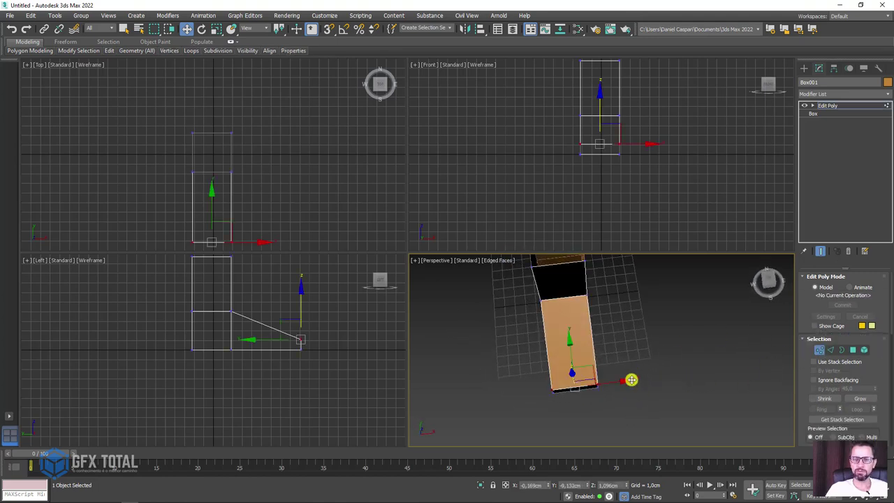
{"action": "left_click_drag", "start_coordinate": [631, 379], "coordinate": [596, 406]}
{"action": "key", "text": "ctrl+z"}
{"action": "left_click", "coordinate": [594, 373]}
{"action": "middle_click_drag", "start_coordinate": [594, 373], "coordinate": [603, 373], "text": "alt"}
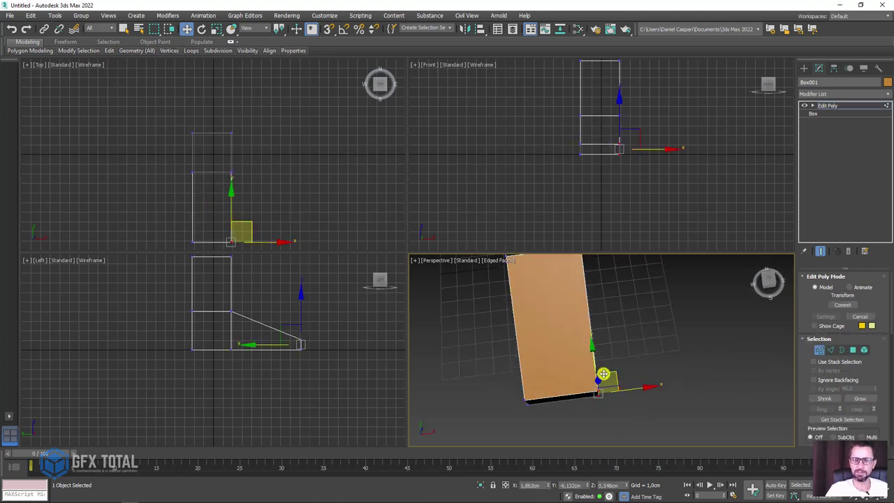
{"action": "left_click_drag", "start_coordinate": [615, 366], "coordinate": [620, 370]}
{"action": "left_click", "coordinate": [525, 401]}
{"action": "left_click_drag", "start_coordinate": [544, 388], "coordinate": [524, 406]}
{"action": "left_click", "coordinate": [612, 360]}
{"action": "left_click_drag", "start_coordinate": [629, 359], "coordinate": [624, 379]}
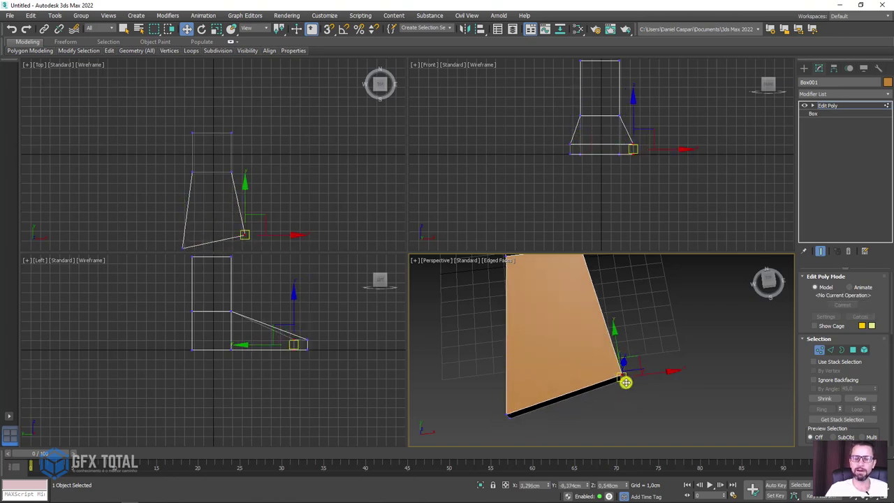
{"action": "mouse_move", "coordinate": [625, 379]}
{"action": "middle_mouse_down", "text": "alt"}
{"action": "mouse_move", "coordinate": [663, 310]}
{"action": "mouse_move", "coordinate": [670, 337]}
{"action": "mouse_move", "coordinate": [560, 357]}
{"action": "mouse_move", "coordinate": [629, 333]}
{"action": "mouse_move", "coordinate": [659, 339]}
{"action": "mouse_move", "coordinate": [580, 360]}
{"action": "mouse_move", "coordinate": [585, 373]}
{"action": "mouse_move", "coordinate": [593, 343]}
{"action": "mouse_move", "coordinate": [615, 328]}
{"action": "middle_mouse_up", "text": "alt"}
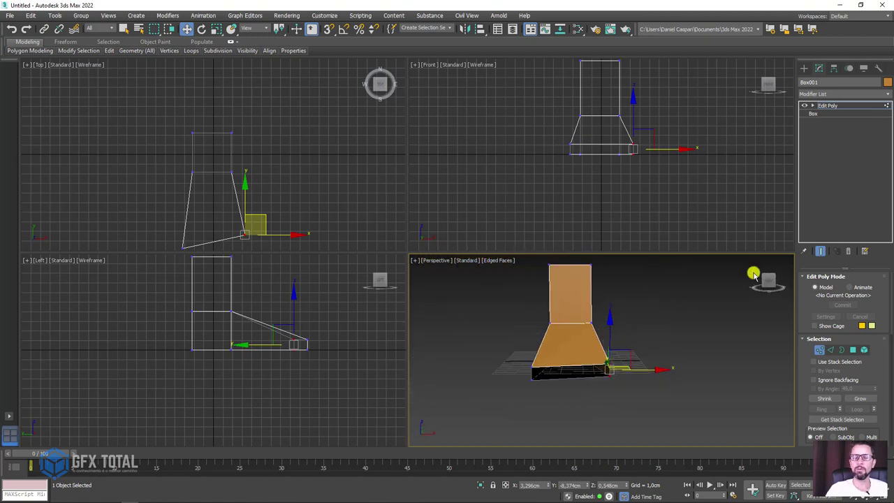
{"action": "left_click", "coordinate": [831, 350]}
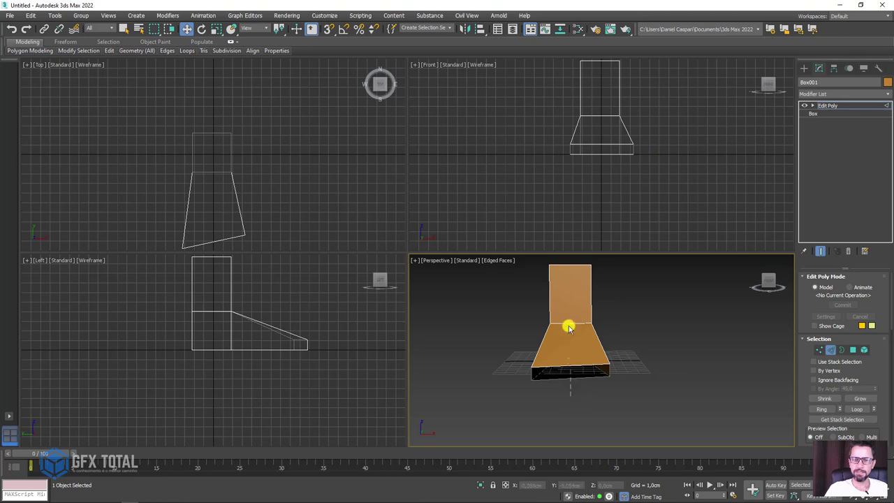
Connect opposite edges with Ctrl+Shift+E into a middle loop along leg and foot, maximizing Perspective.
{"action": "left_click", "coordinate": [591, 266]}
{"action": "mouse_move", "coordinate": [587, 319]}
{"action": "middle_mouse_down", "text": "alt"}
{"action": "mouse_move", "coordinate": [599, 335]}
{"action": "mouse_move", "coordinate": [747, 330]}
{"action": "mouse_move", "coordinate": [608, 303]}
{"action": "mouse_move", "coordinate": [554, 315]}
{"action": "middle_mouse_up", "text": "alt"}
{"action": "left_click", "coordinate": [555, 315]}
{"action": "scroll", "coordinate": [568, 319], "scroll_direction": "down", "scroll_amount": 3}
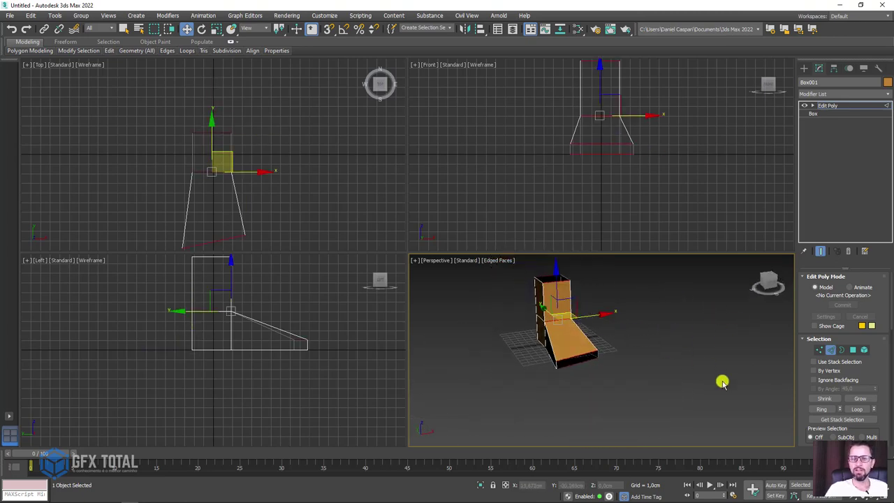
{"action": "left_click_drag", "start_coordinate": [800, 429], "coordinate": [797, 246]}
{"action": "key", "text": "ctrl+shift+e"}
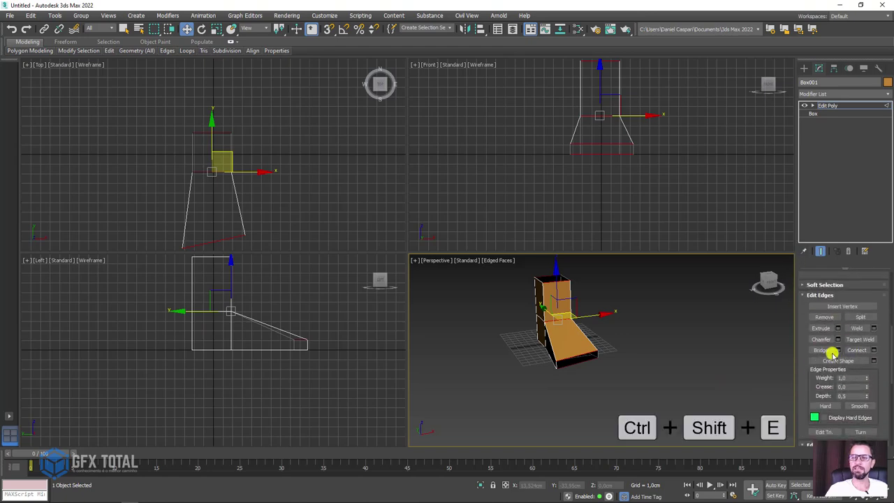
{"action": "left_click", "coordinate": [857, 350]}
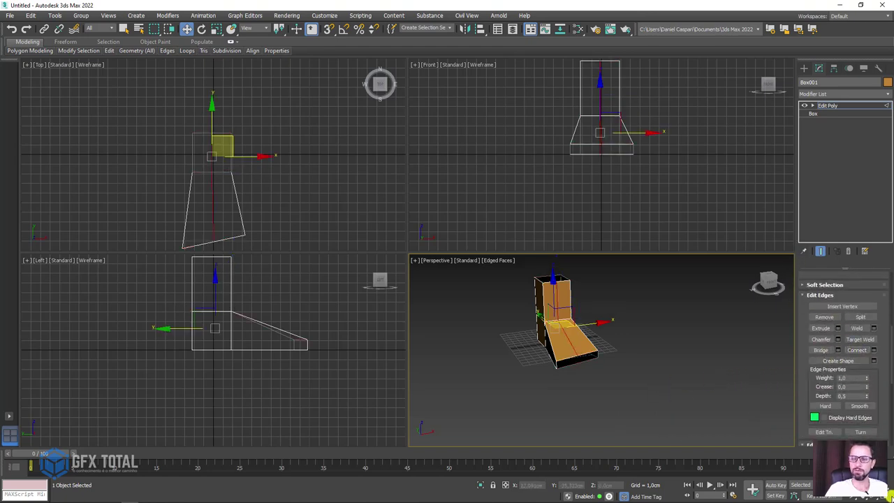
{"action": "key", "text": "alt+w"}
{"action": "mouse_move", "coordinate": [393, 333]}
{"action": "middle_mouse_down", "text": "alt"}
{"action": "mouse_move", "coordinate": [406, 286]}
{"action": "mouse_move", "coordinate": [409, 339]}
{"action": "mouse_move", "coordinate": [397, 379]}
{"action": "mouse_move", "coordinate": [357, 270]}
{"action": "mouse_move", "coordinate": [329, 253]}
{"action": "middle_mouse_up", "text": "alt"}
{"action": "scroll", "coordinate": [347, 246], "scroll_direction": "up", "scroll_amount": 3}
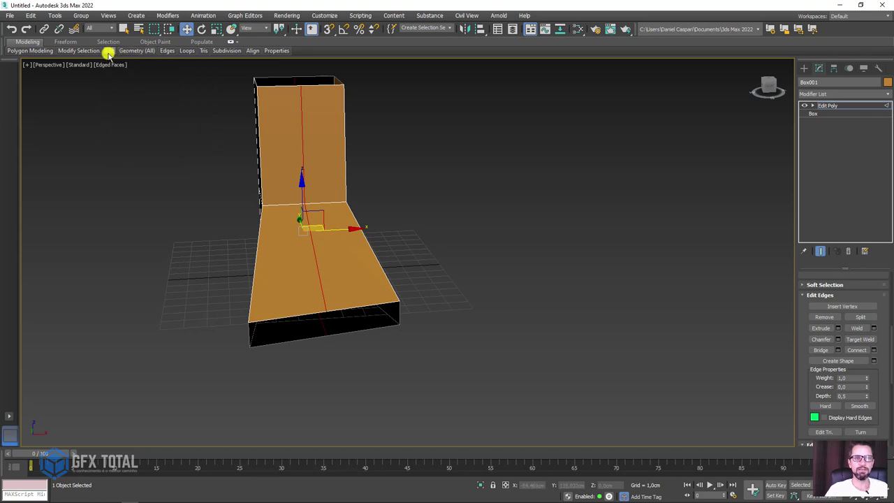
Slide the new edge loop sideways using the Edge constraint, adjusting its lower edge too.
{"action": "mouse_move", "coordinate": [109, 50]}
{"action": "left_click", "coordinate": [155, 138]}
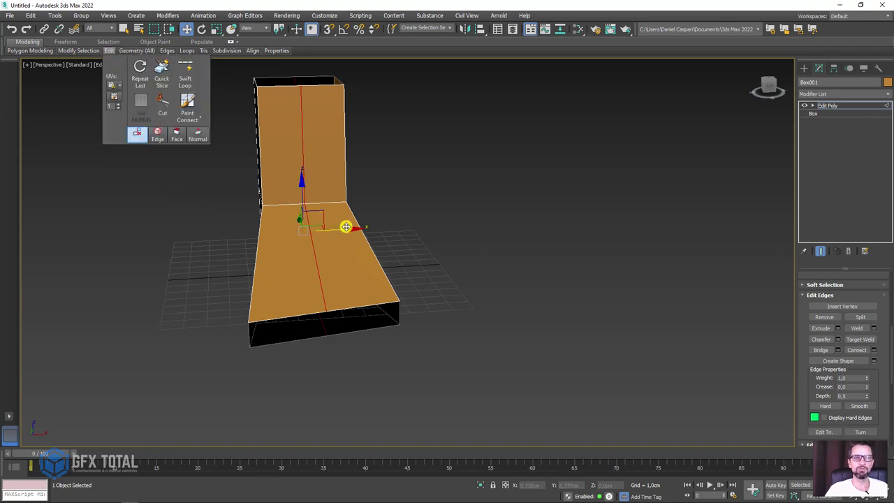
{"action": "mouse_move", "coordinate": [346, 227]}
{"action": "left_mouse_down"}
{"action": "mouse_move", "coordinate": [430, 232]}
{"action": "mouse_move", "coordinate": [346, 228]}
{"action": "left_mouse_up"}
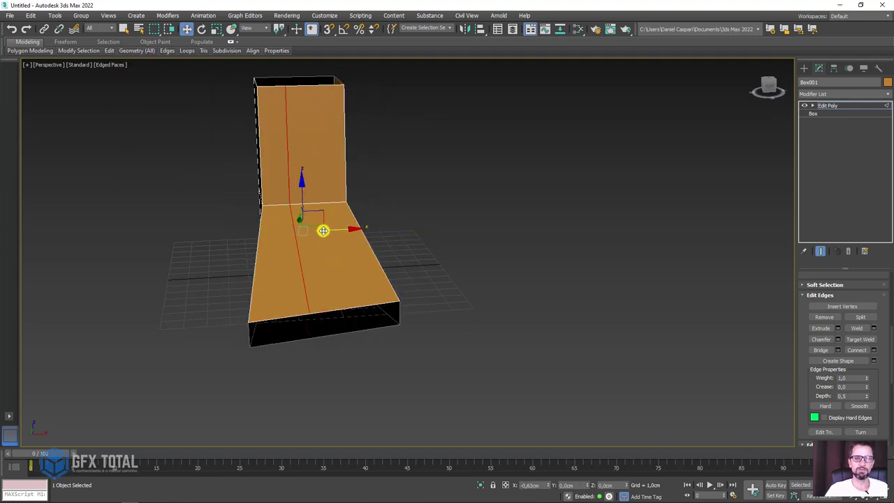
{"action": "left_click_drag", "start_coordinate": [343, 230], "coordinate": [337, 225]}
{"action": "left_click", "coordinate": [312, 262]}
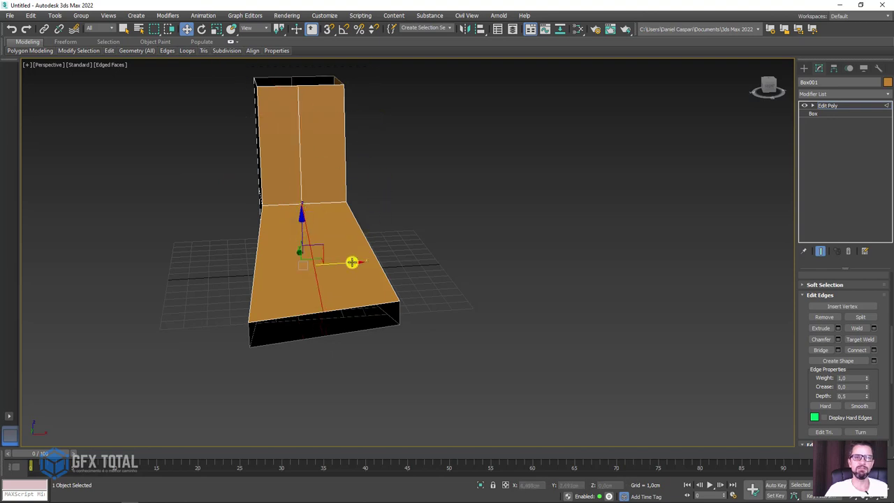
{"action": "left_click_drag", "start_coordinate": [351, 261], "coordinate": [345, 265]}
{"action": "mouse_move", "coordinate": [345, 265]}
{"action": "middle_mouse_down", "text": "alt"}
{"action": "mouse_move", "coordinate": [329, 316]}
{"action": "mouse_move", "coordinate": [405, 282]}
{"action": "mouse_move", "coordinate": [330, 287]}
{"action": "mouse_move", "coordinate": [378, 267]}
{"action": "middle_mouse_up", "text": "alt"}
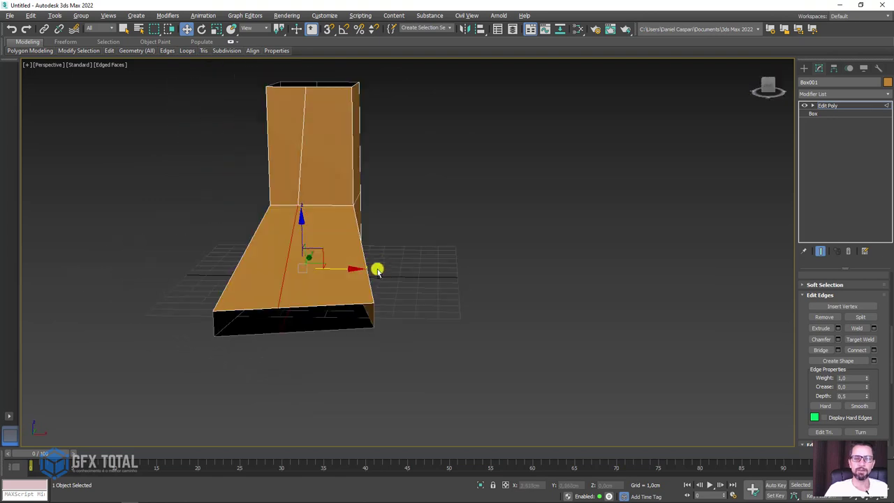
{"action": "mouse_move", "coordinate": [569, 232]}
{"action": "middle_mouse_down", "text": "alt"}
{"action": "mouse_move", "coordinate": [571, 240]}
{"action": "mouse_move", "coordinate": [552, 231]}
{"action": "middle_mouse_up", "text": "alt"}
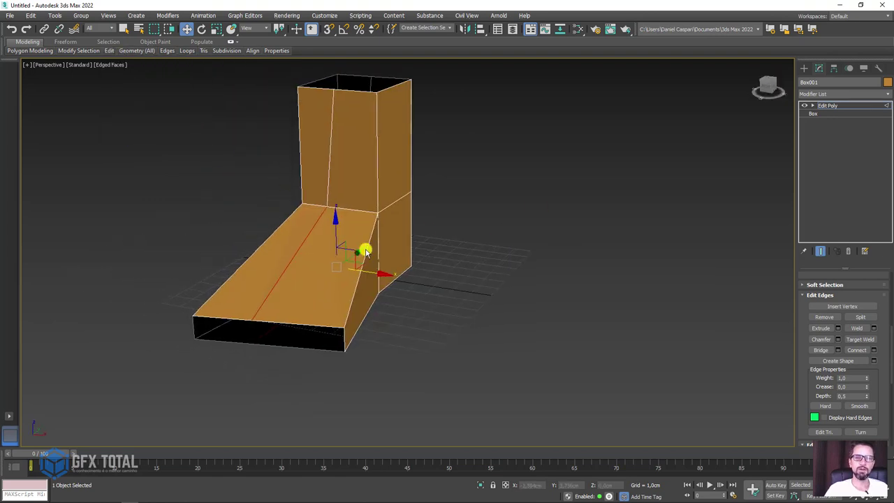
{"action": "middle_click_drag", "start_coordinate": [394, 239], "coordinate": [389, 217], "text": "alt"}
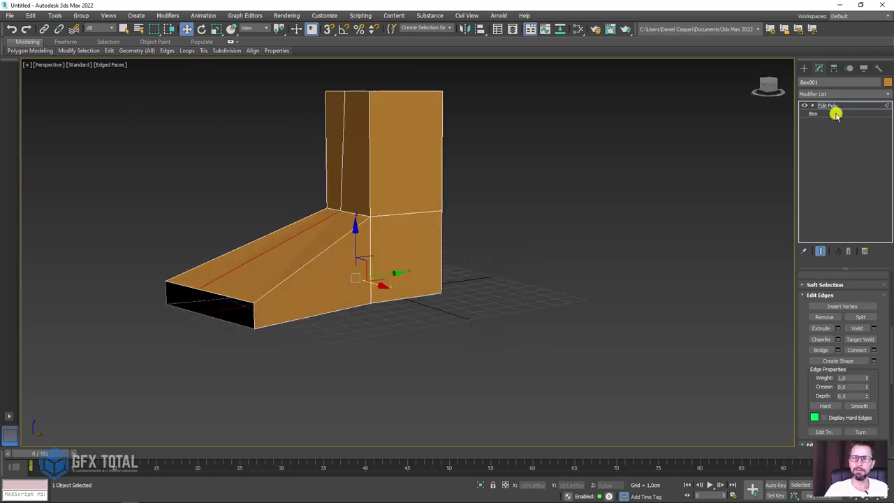
Lower the vertices where the leg meets the foot to reshape the slope.
{"action": "left_click", "coordinate": [812, 104]}
{"action": "key", "text": "1"}
{"action": "left_click", "coordinate": [371, 216]}
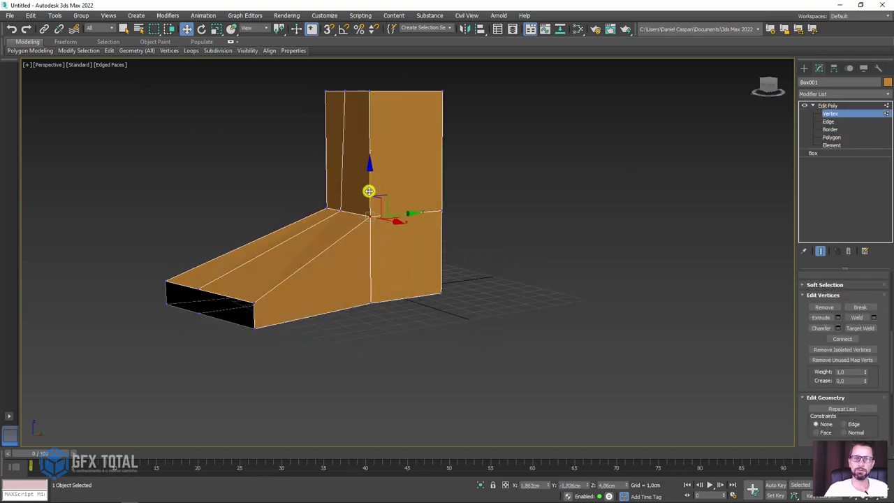
{"action": "mouse_move", "coordinate": [372, 188]}
{"action": "left_mouse_down"}
{"action": "mouse_move", "coordinate": [371, 225]}
{"action": "mouse_move", "coordinate": [343, 232]}
{"action": "left_mouse_up"}
{"action": "middle_click_drag", "start_coordinate": [343, 232], "coordinate": [259, 226], "text": "alt"}
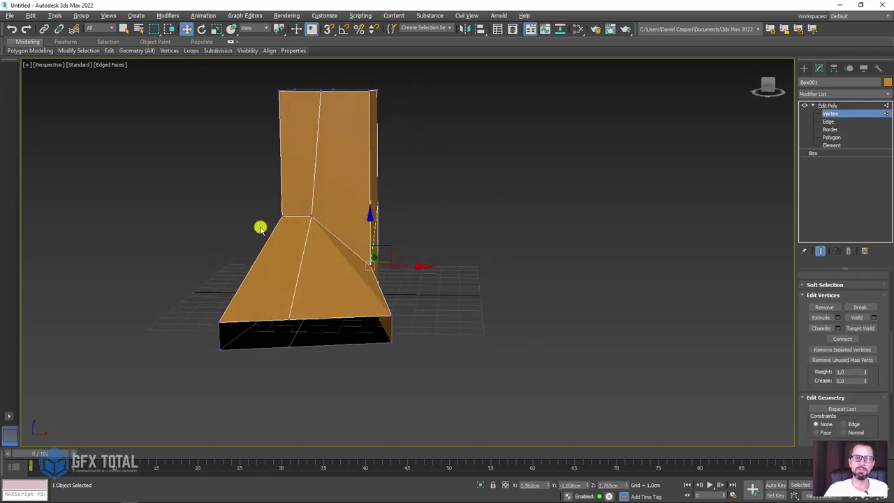
{"action": "left_click", "coordinate": [286, 217]}
{"action": "left_click_drag", "start_coordinate": [283, 182], "coordinate": [284, 209]}
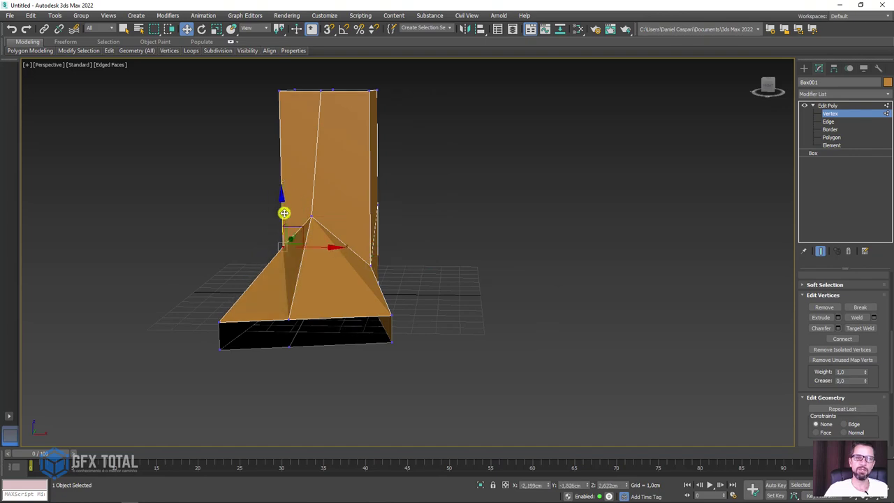
{"action": "mouse_move", "coordinate": [284, 210]}
{"action": "middle_mouse_down", "text": "alt"}
{"action": "mouse_move", "coordinate": [398, 232]}
{"action": "mouse_move", "coordinate": [340, 200]}
{"action": "mouse_move", "coordinate": [413, 226]}
{"action": "mouse_move", "coordinate": [387, 287]}
{"action": "mouse_move", "coordinate": [469, 315]}
{"action": "mouse_move", "coordinate": [280, 258]}
{"action": "mouse_move", "coordinate": [349, 247]}
{"action": "mouse_move", "coordinate": [217, 202]}
{"action": "middle_mouse_up", "text": "alt"}
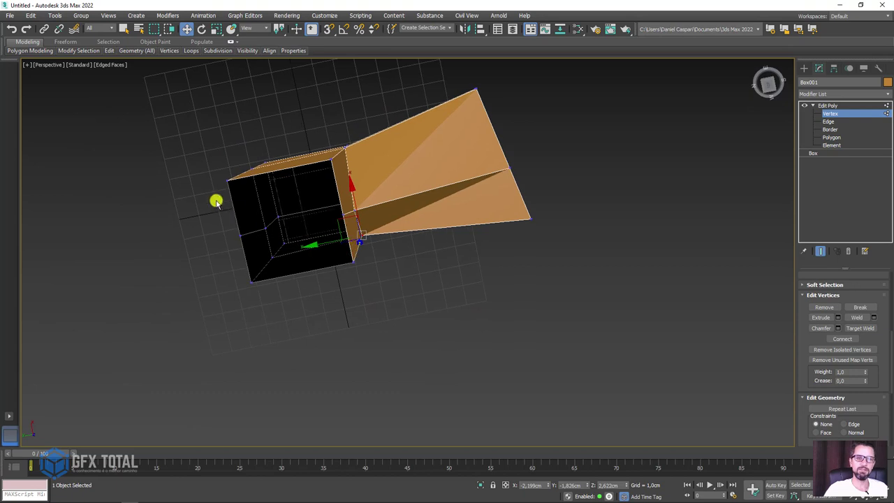
Push the leg's left-side vertices outward into a pentagonal cross-section, then exit vertex editing.
{"action": "left_click_drag", "start_coordinate": [292, 244], "coordinate": [289, 235]}
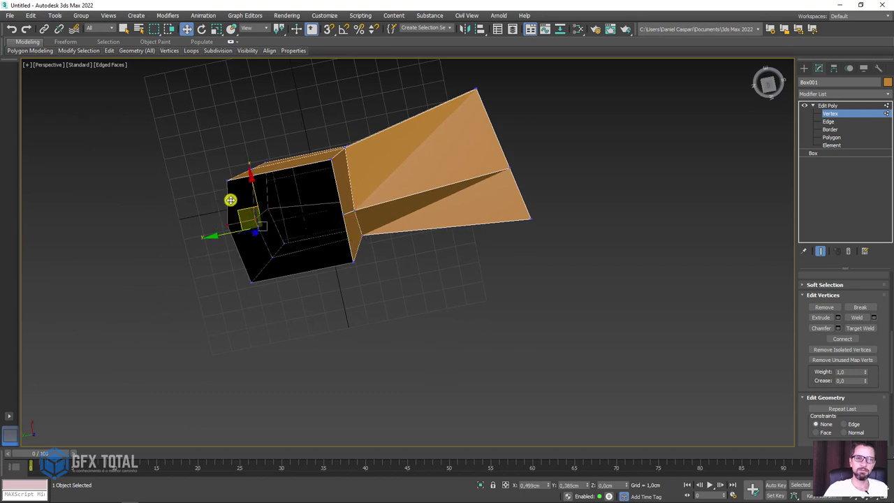
{"action": "left_click", "coordinate": [253, 280]}
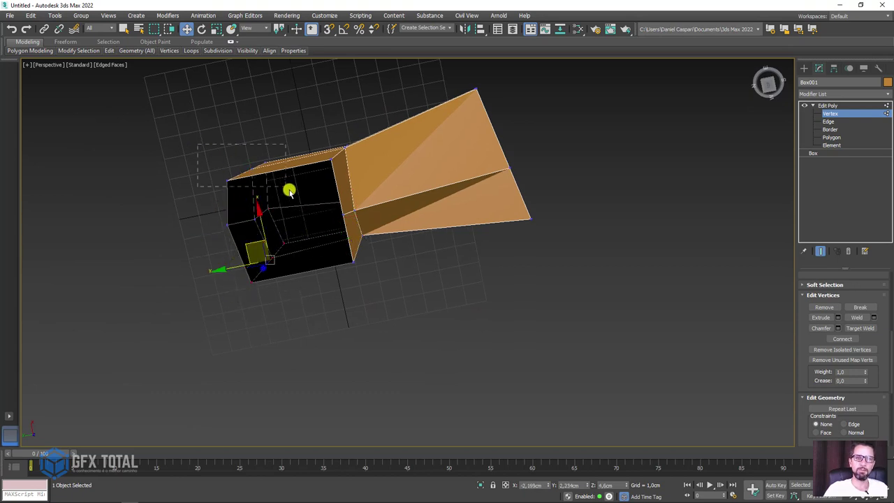
{"action": "left_click_drag", "start_coordinate": [290, 191], "coordinate": [287, 187], "text": "ctrl"}
{"action": "mouse_move", "coordinate": [222, 223]}
{"action": "left_mouse_down"}
{"action": "mouse_move", "coordinate": [356, 160]}
{"action": "mouse_move", "coordinate": [340, 148]}
{"action": "left_mouse_up"}
{"action": "left_click_drag", "start_coordinate": [336, 272], "coordinate": [338, 271]}
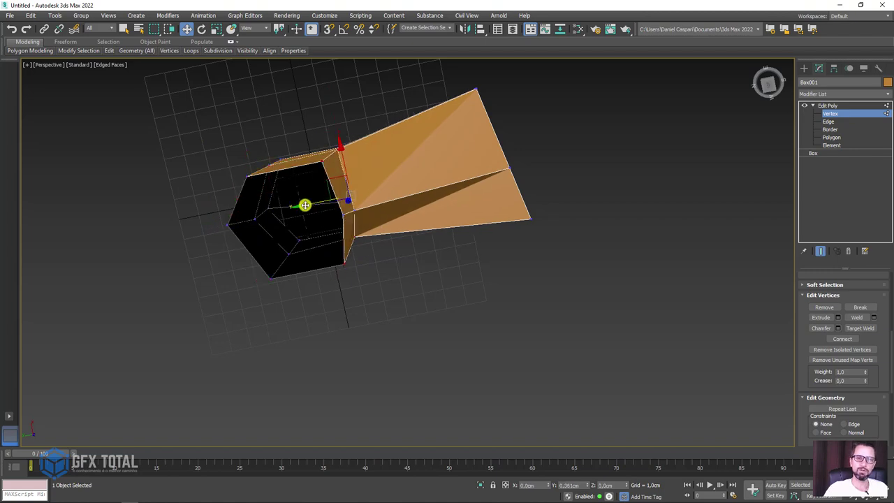
{"action": "mouse_move", "coordinate": [431, 226]}
{"action": "middle_mouse_down", "text": "alt"}
{"action": "mouse_move", "coordinate": [382, 115]}
{"action": "mouse_move", "coordinate": [389, 279]}
{"action": "mouse_move", "coordinate": [329, 203]}
{"action": "mouse_move", "coordinate": [483, 239]}
{"action": "mouse_move", "coordinate": [374, 271]}
{"action": "mouse_move", "coordinate": [429, 286]}
{"action": "mouse_move", "coordinate": [817, 116]}
{"action": "middle_mouse_up", "text": "alt"}
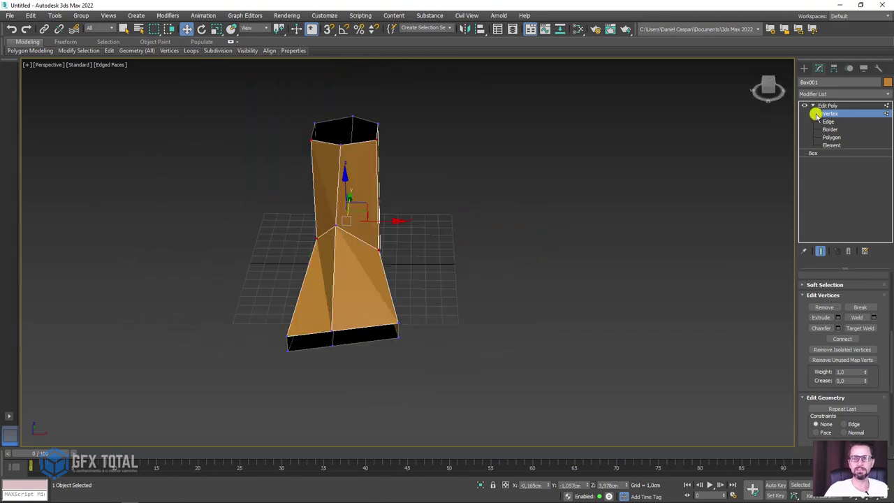
{"action": "left_click", "coordinate": [825, 105]}
{"action": "mouse_move", "coordinate": [511, 234]}
{"action": "middle_mouse_down", "text": "alt"}
{"action": "mouse_move", "coordinate": [439, 219]}
{"action": "mouse_move", "coordinate": [389, 290]}
{"action": "middle_mouse_up", "text": "alt"}
{"action": "left_click", "coordinate": [803, 68]}
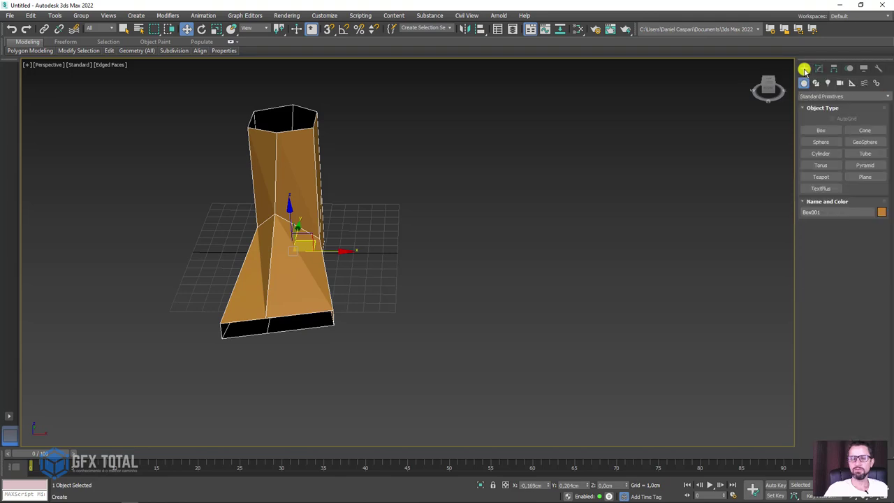
Draw a small new box, Box002, beside the foot.
{"action": "left_click", "coordinate": [828, 130]}
{"action": "scroll", "coordinate": [358, 292], "scroll_direction": "up", "scroll_amount": 5}
{"action": "scroll", "coordinate": [391, 276], "scroll_direction": "down", "scroll_amount": 5}
{"action": "scroll", "coordinate": [429, 273], "scroll_direction": "up", "scroll_amount": 3}
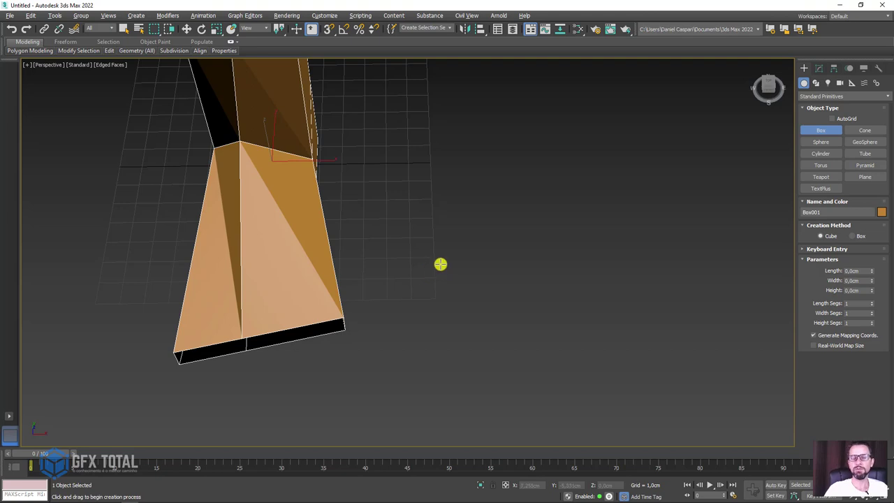
{"action": "left_click_drag", "start_coordinate": [441, 264], "coordinate": [457, 272]}
{"action": "left_click", "coordinate": [449, 264]}
{"action": "key", "text": "w"}
{"action": "middle_click_drag", "start_coordinate": [449, 263], "coordinate": [438, 220], "text": "alt"}
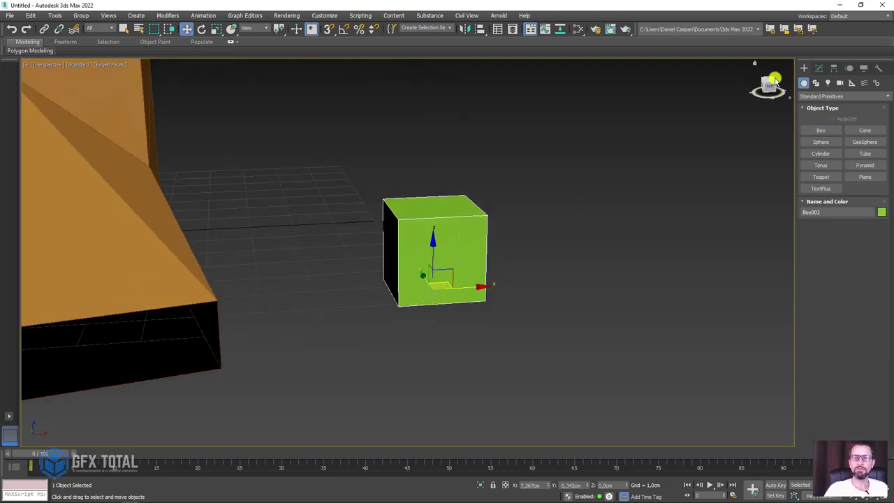
Add Edit Poly to Box002 and delete its front face to open it.
{"action": "left_click", "coordinate": [820, 68]}
{"action": "left_click", "coordinate": [868, 94]}
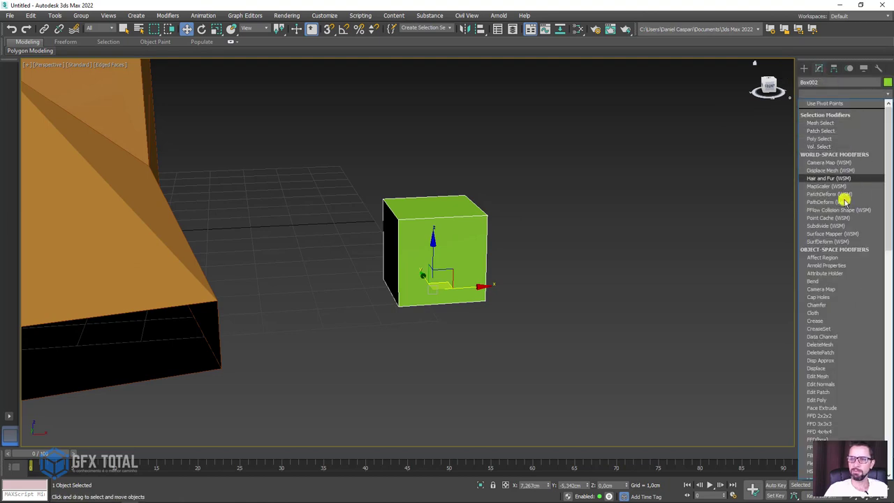
{"action": "left_click", "coordinate": [832, 400]}
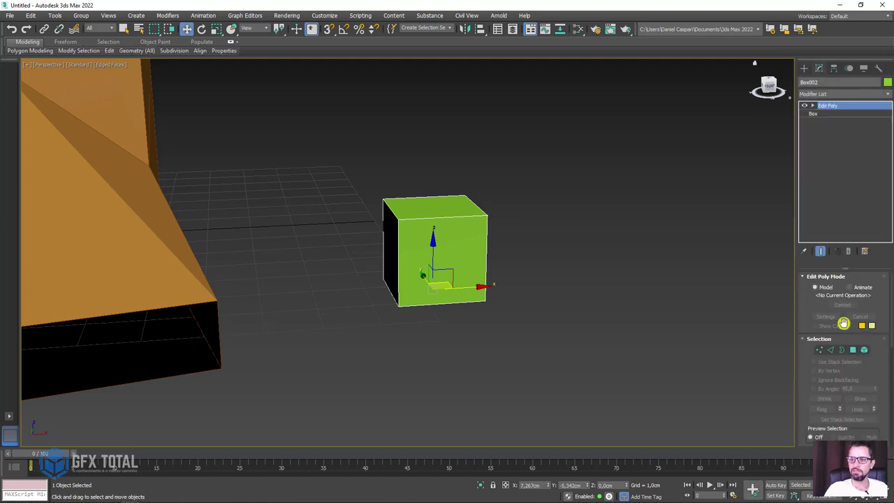
{"action": "left_click", "coordinate": [853, 349]}
{"action": "middle_click_drag", "start_coordinate": [551, 216], "coordinate": [459, 259], "text": "alt"}
{"action": "left_click", "coordinate": [475, 266]}
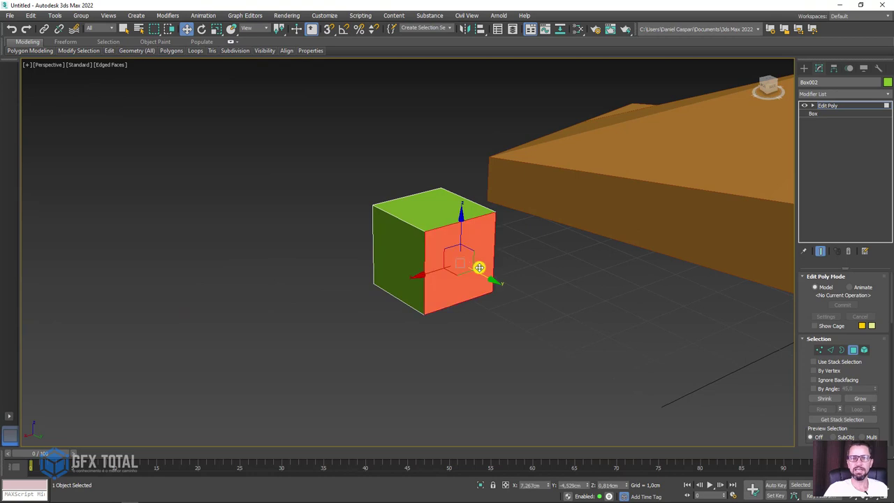
{"action": "key", "text": "Delete"}
Lower Box002's top face to flatten it, then MSmooth all its polygons into a rounded toe.
{"action": "mouse_move", "coordinate": [401, 271]}
{"action": "middle_mouse_down", "text": "alt"}
{"action": "mouse_move", "coordinate": [547, 257]}
{"action": "mouse_move", "coordinate": [454, 216]}
{"action": "middle_mouse_up", "text": "alt"}
{"action": "left_click", "coordinate": [450, 216]}
{"action": "left_click_drag", "start_coordinate": [433, 163], "coordinate": [433, 180]}
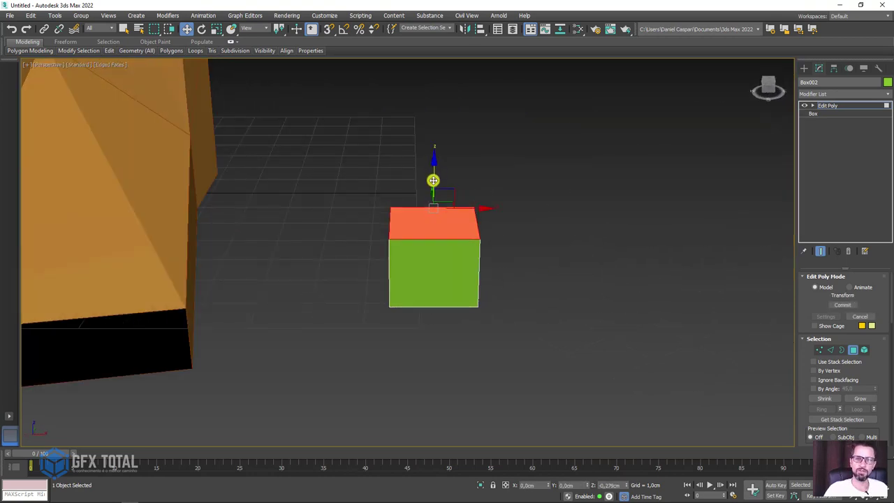
{"action": "middle_click_drag", "start_coordinate": [420, 226], "coordinate": [551, 166], "text": "alt"}
{"action": "left_click_drag", "start_coordinate": [551, 166], "coordinate": [365, 359]}
{"action": "middle_click_drag", "start_coordinate": [529, 367], "coordinate": [727, 358], "text": "alt"}
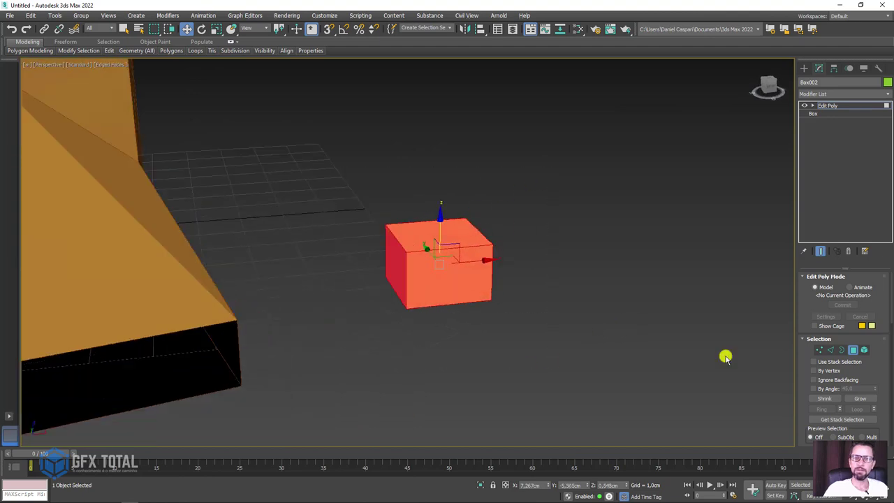
{"action": "mouse_move", "coordinate": [806, 412]}
{"action": "left_mouse_down"}
{"action": "mouse_move", "coordinate": [802, 179]}
{"action": "mouse_move", "coordinate": [797, 361]}
{"action": "mouse_move", "coordinate": [796, 168]}
{"action": "left_mouse_up"}
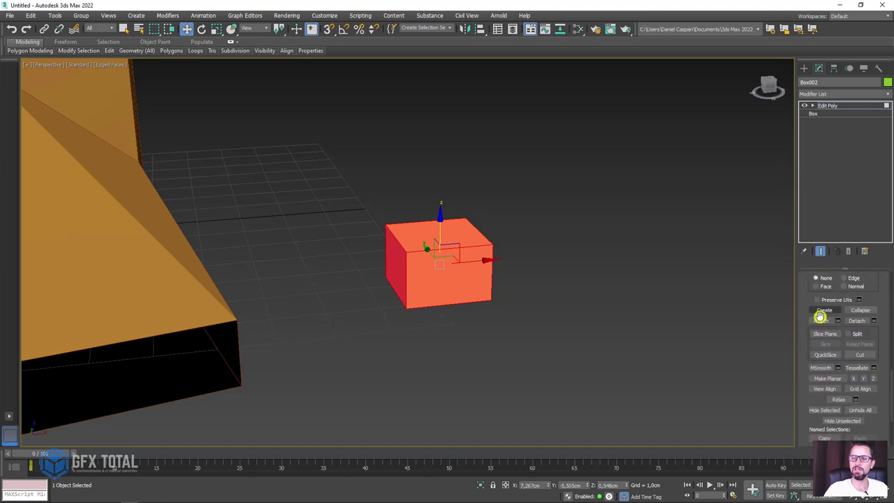
{"action": "left_click", "coordinate": [820, 367]}
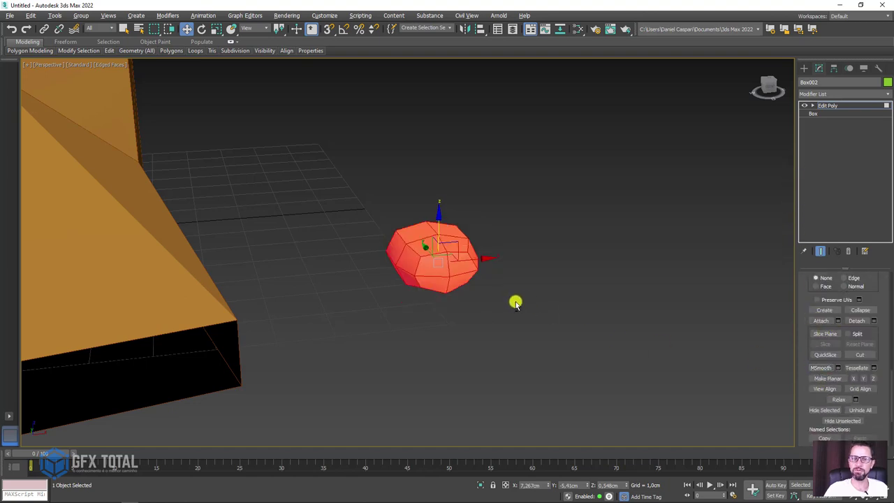
{"action": "middle_click_drag", "start_coordinate": [515, 301], "coordinate": [519, 339], "text": "alt"}
{"action": "left_click", "coordinate": [811, 107]}
{"action": "key", "text": "4"}
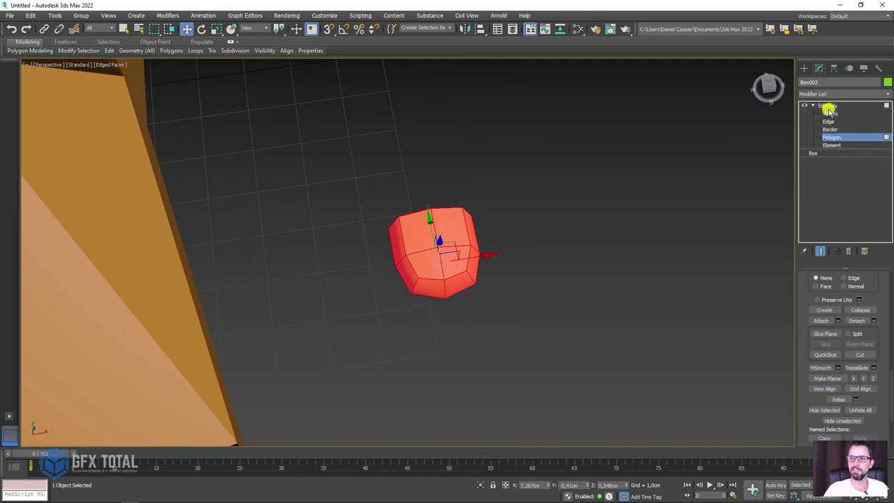
{"action": "middle_click_drag", "start_coordinate": [521, 248], "coordinate": [459, 180], "text": "alt"}
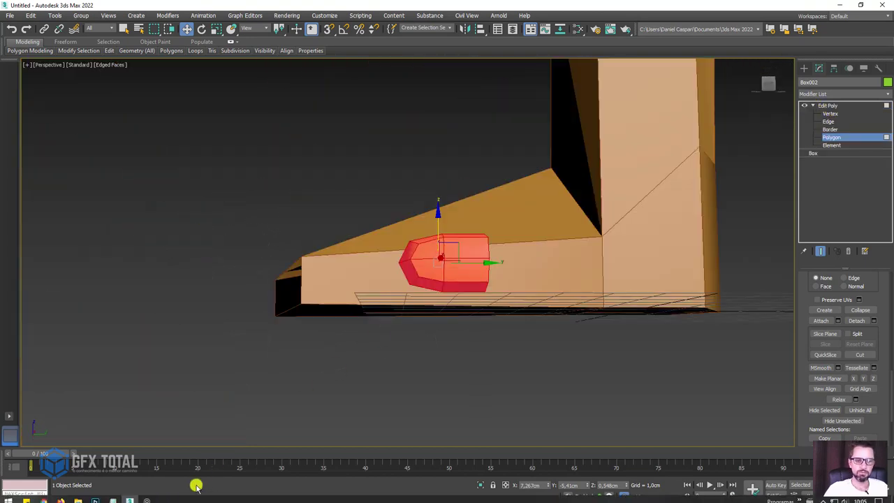
Bring up the PureRef foot board and zoom and centre on the soles image.
{"action": "left_click", "coordinate": [143, 496]}
{"action": "scroll", "coordinate": [340, 262], "scroll_direction": "up", "scroll_amount": 2}
{"action": "scroll", "coordinate": [510, 174], "scroll_direction": "up", "scroll_amount": 3}
{"action": "scroll", "coordinate": [675, 245], "scroll_direction": "up", "scroll_amount": 2}
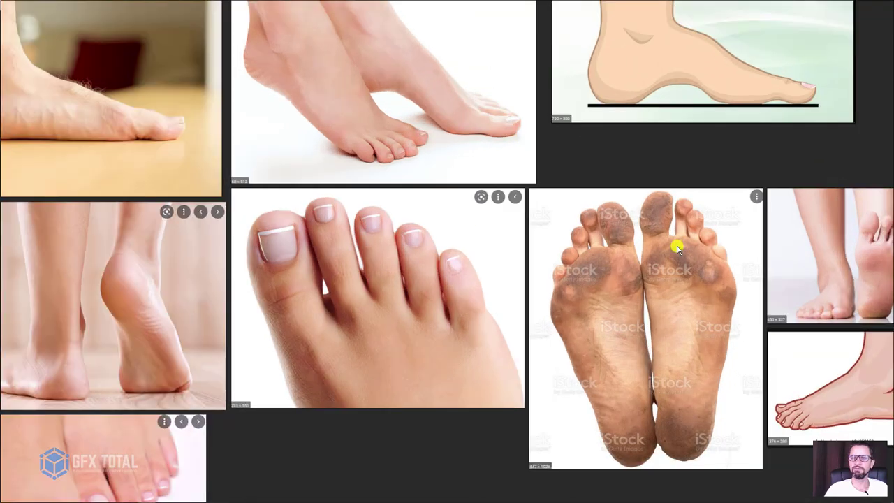
{"action": "scroll", "coordinate": [678, 314], "scroll_direction": "up", "scroll_amount": 1}
{"action": "middle_click_drag", "start_coordinate": [678, 314], "coordinate": [498, 242]}
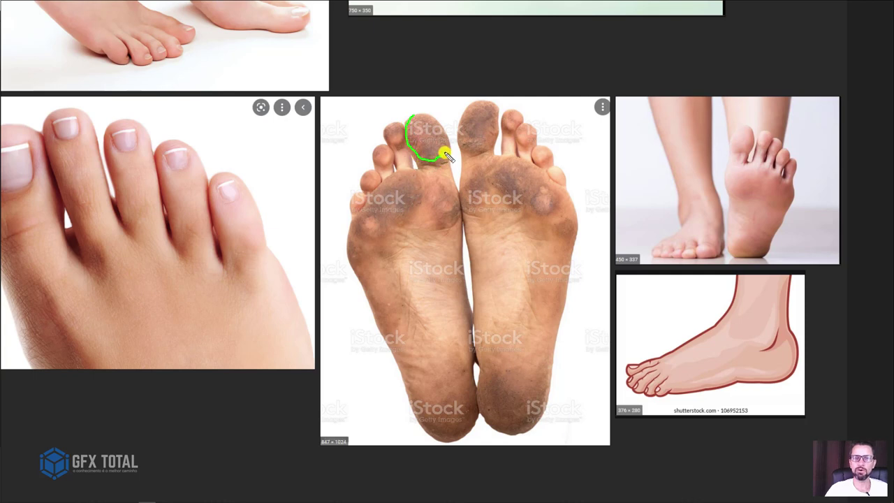
Sketch temporary outlines around the toes and the gaps between them, then clear them.
{"action": "left_click_drag", "start_coordinate": [444, 153], "coordinate": [429, 116]}
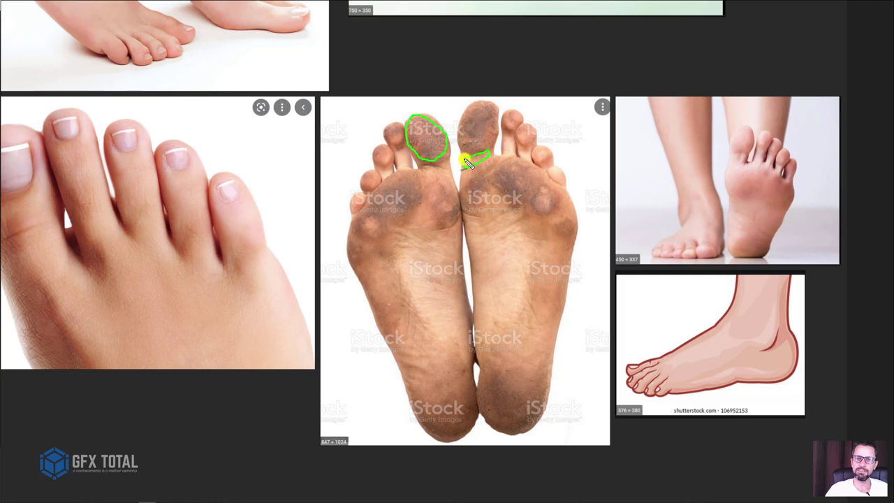
{"action": "left_click_drag", "start_coordinate": [487, 160], "coordinate": [468, 163]}
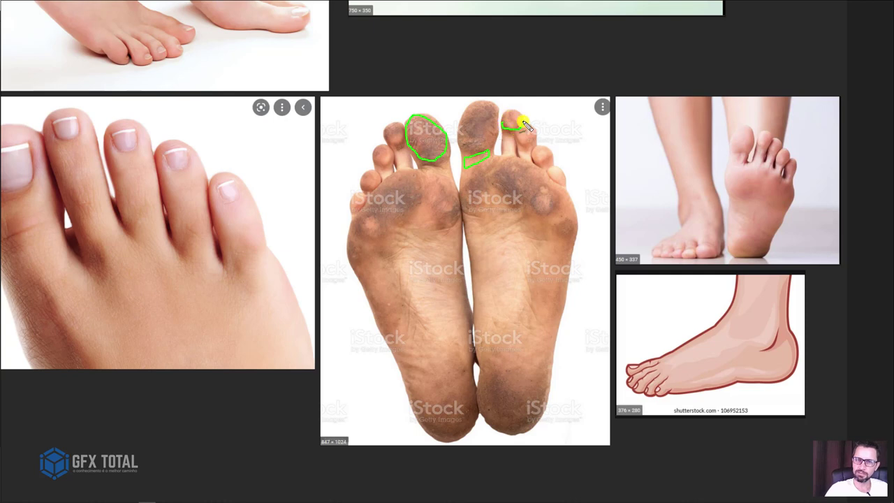
{"action": "left_click_drag", "start_coordinate": [524, 123], "coordinate": [511, 118]}
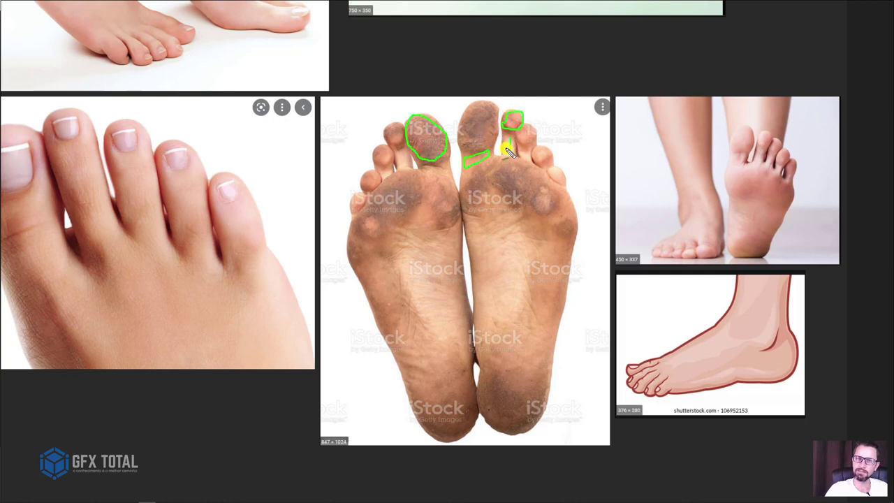
{"action": "key", "text": "Escape"}
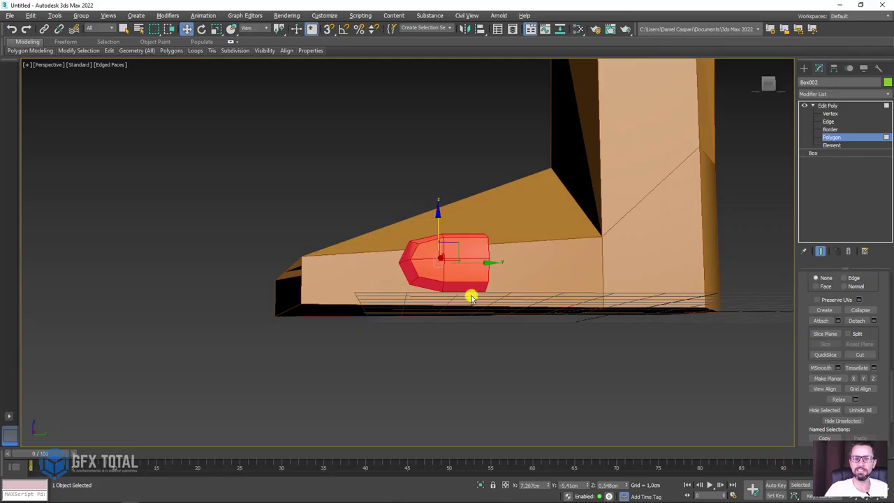
Pull the toe's open border back and shift the front face ring along its length.
{"action": "middle_click_drag", "start_coordinate": [471, 298], "coordinate": [479, 280], "text": "alt"}
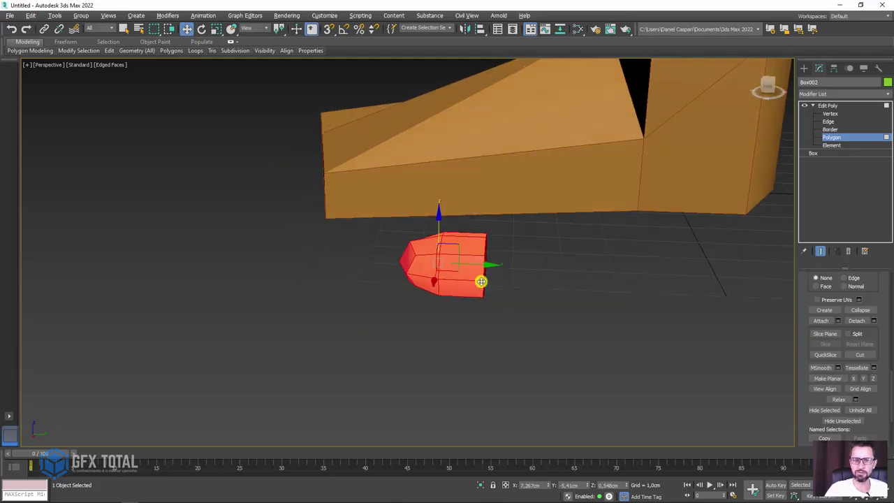
{"action": "left_click", "coordinate": [830, 130]}
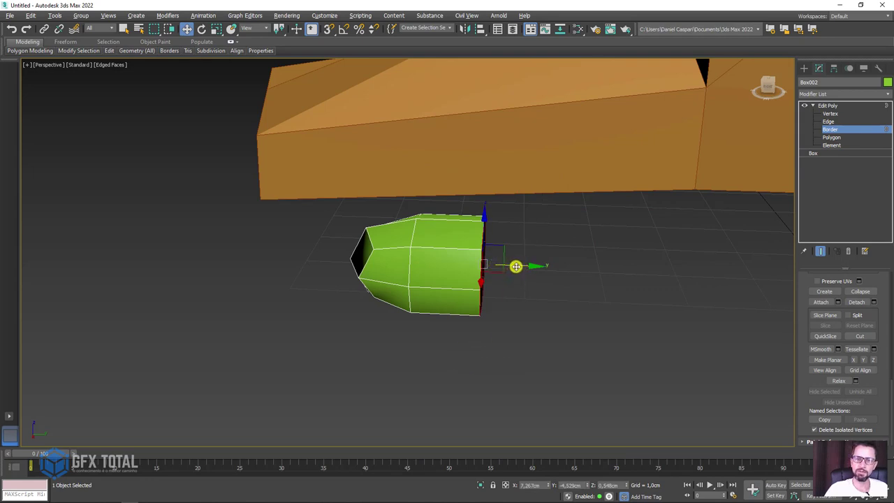
{"action": "left_click_drag", "start_coordinate": [516, 266], "coordinate": [496, 277]}
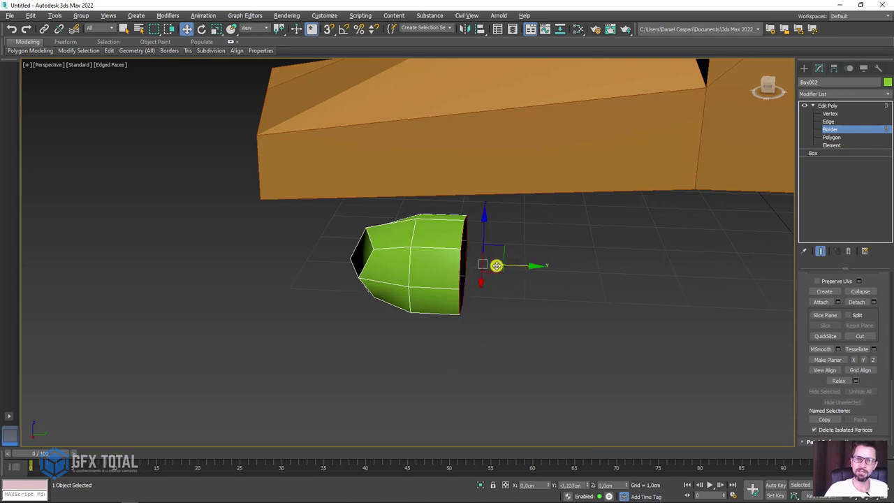
{"action": "left_click", "coordinate": [832, 138]}
{"action": "left_click_drag", "start_coordinate": [580, 170], "coordinate": [419, 328]}
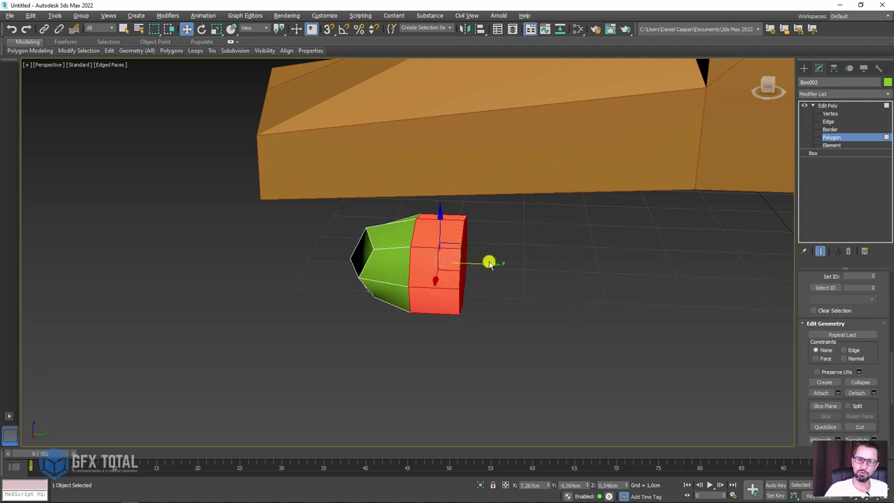
{"action": "left_click_drag", "start_coordinate": [466, 264], "coordinate": [512, 260]}
Scale the open border down to taper the toe's back end, then shift it.
{"action": "left_click", "coordinate": [830, 129]}
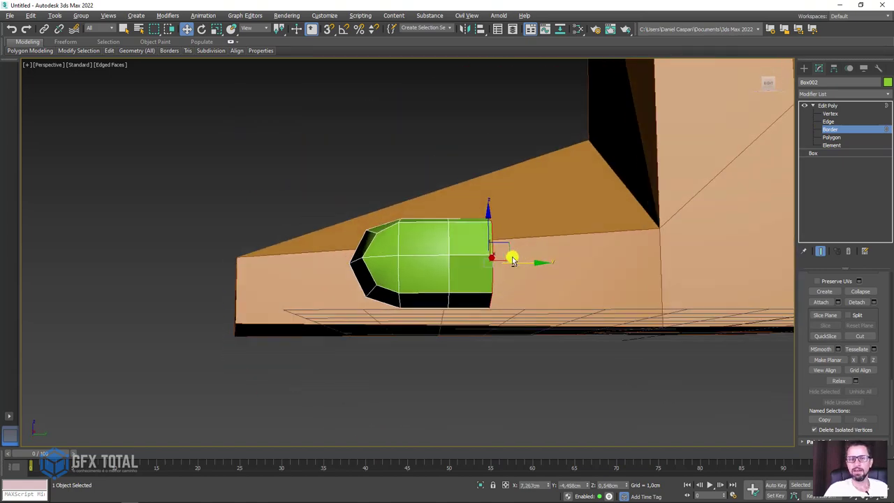
{"action": "middle_click_drag", "start_coordinate": [512, 260], "coordinate": [517, 233], "text": "alt"}
{"action": "key", "text": "e"}
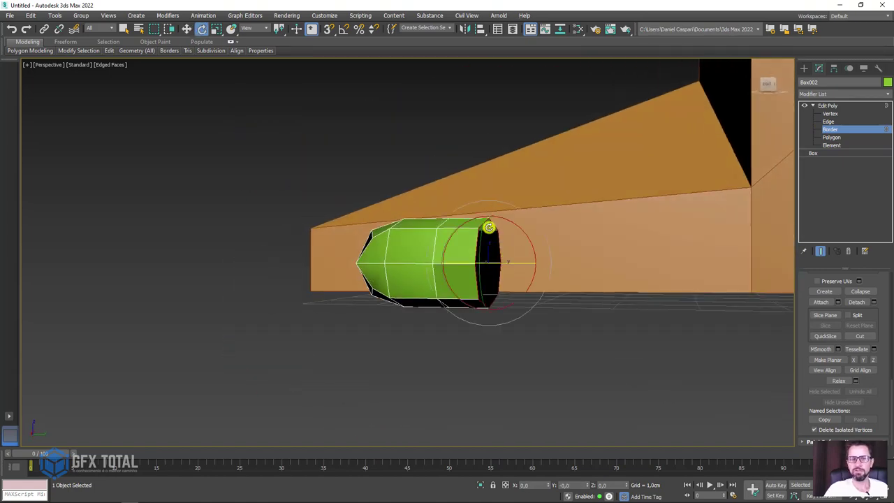
{"action": "key", "text": "r"}
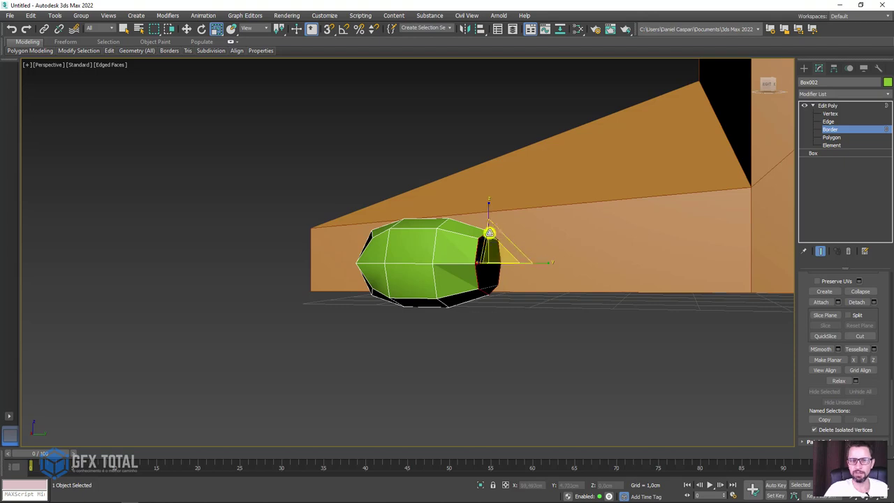
{"action": "left_click_drag", "start_coordinate": [489, 233], "coordinate": [487, 209]}
{"action": "key", "text": "w"}
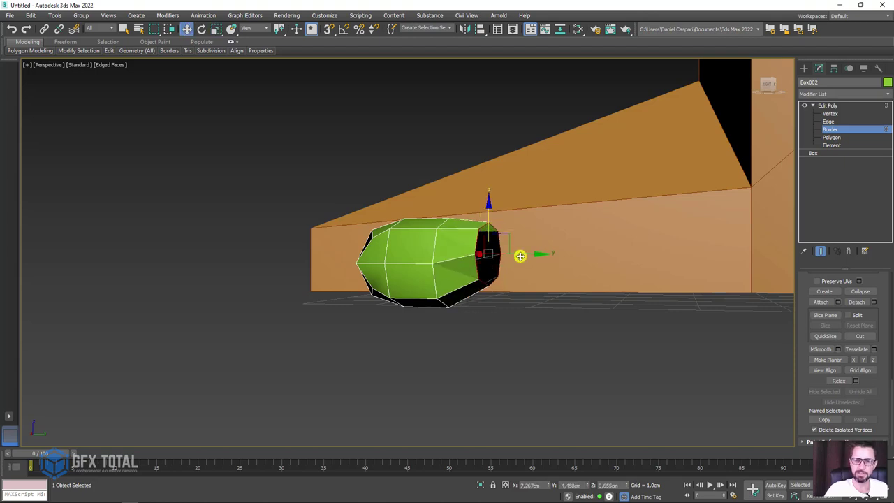
{"action": "left_click_drag", "start_coordinate": [520, 256], "coordinate": [510, 256]}
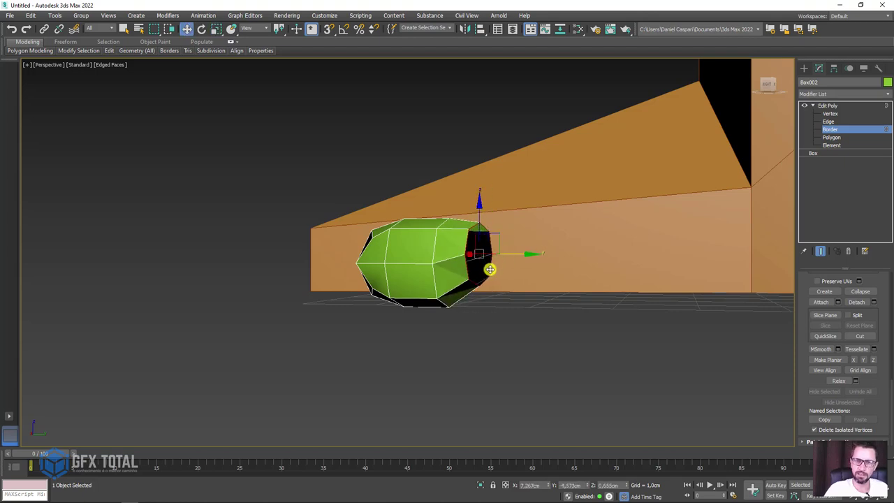
Fine-tune the open rim's scale and push it outward to lengthen the toe.
{"action": "scroll", "coordinate": [490, 269], "scroll_direction": "up", "scroll_amount": 3}
{"action": "key", "text": "e"}
{"action": "key", "text": "r"}
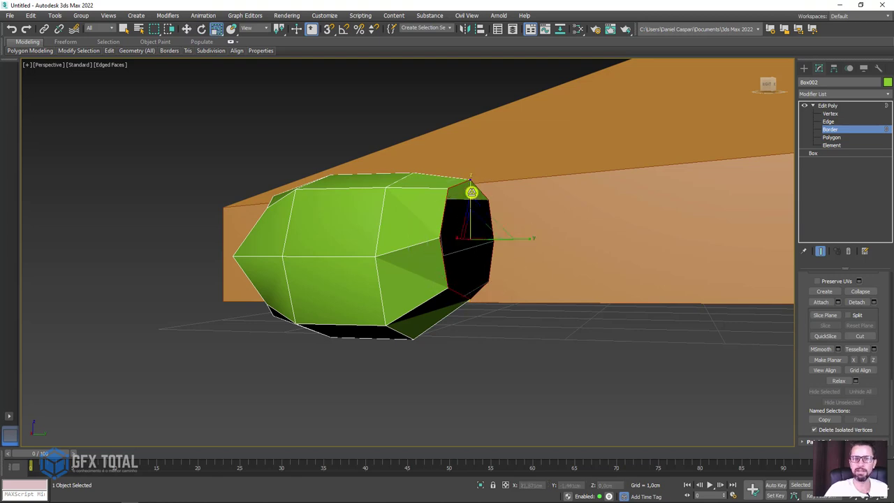
{"action": "left_click_drag", "start_coordinate": [471, 190], "coordinate": [474, 196]}
{"action": "key", "text": "w"}
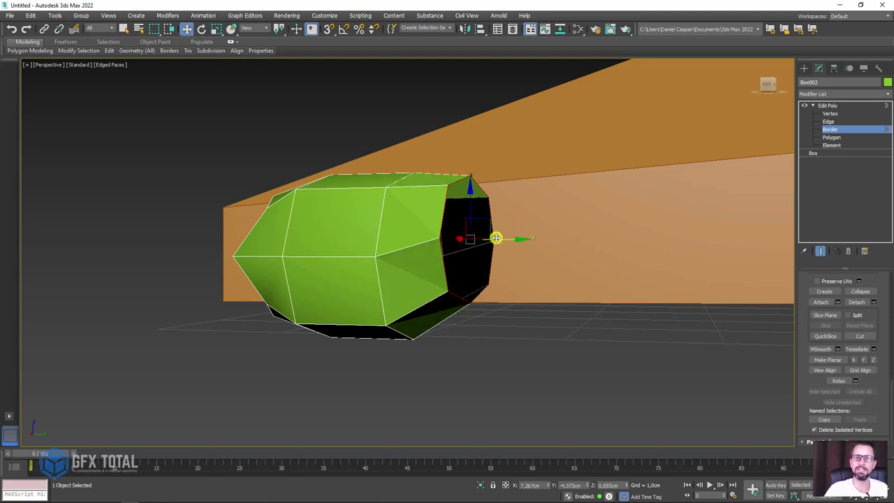
{"action": "left_click_drag", "start_coordinate": [494, 239], "coordinate": [517, 242]}
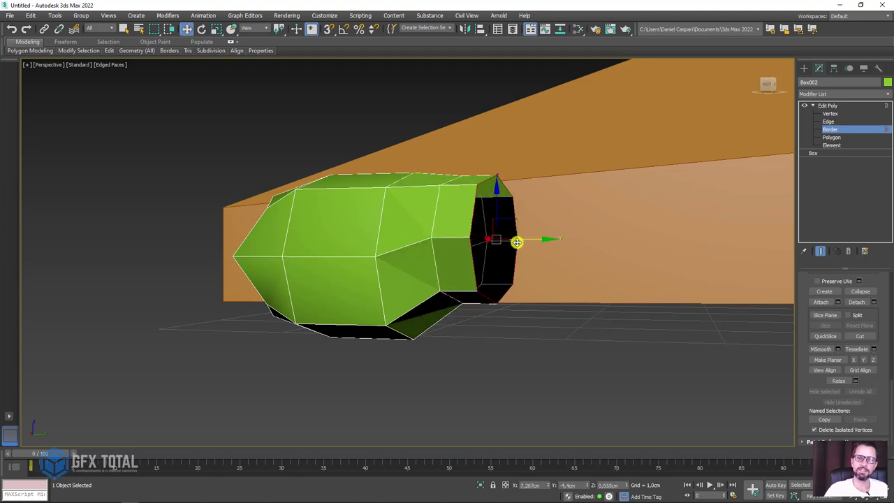
{"action": "mouse_move", "coordinate": [517, 242]}
{"action": "middle_mouse_down", "text": "alt"}
{"action": "mouse_move", "coordinate": [558, 279]}
{"action": "mouse_move", "coordinate": [629, 311]}
{"action": "mouse_move", "coordinate": [505, 279]}
{"action": "mouse_move", "coordinate": [454, 314]}
{"action": "mouse_move", "coordinate": [540, 266]}
{"action": "mouse_move", "coordinate": [508, 208]}
{"action": "mouse_move", "coordinate": [716, 190]}
{"action": "middle_mouse_up", "text": "alt"}
{"action": "scroll", "coordinate": [491, 257], "scroll_direction": "down", "scroll_amount": 3}
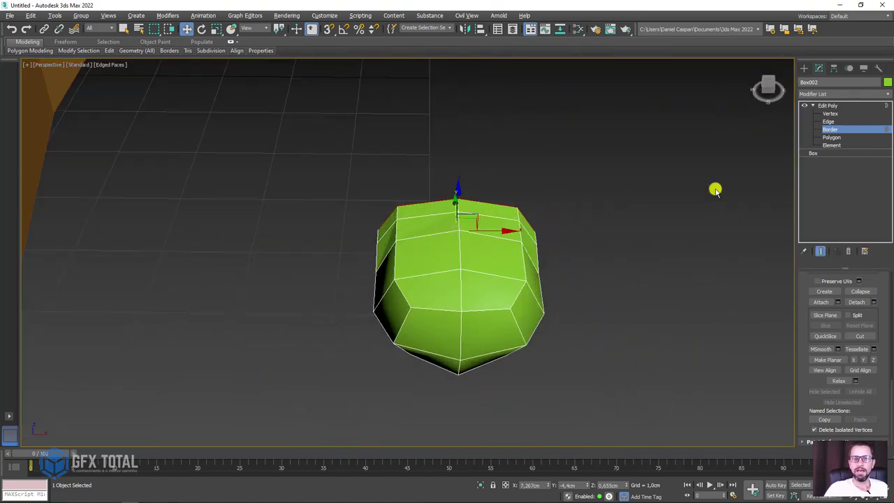
Select four front faces of the toe and view them from above.
{"action": "left_click", "coordinate": [835, 137]}
{"action": "left_click", "coordinate": [489, 294]}
{"action": "left_click", "coordinate": [440, 293], "text": "ctrl"}
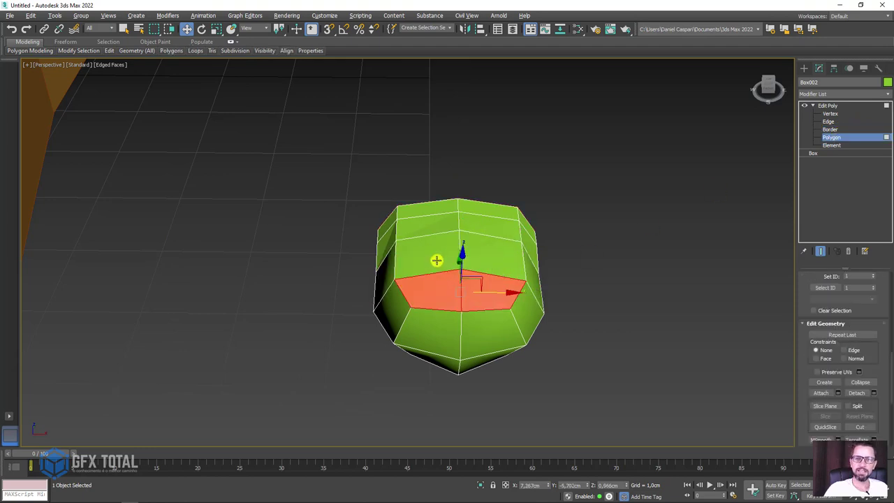
{"action": "left_click", "coordinate": [435, 259], "text": "ctrl"}
{"action": "left_click", "coordinate": [498, 259], "text": "ctrl"}
{"action": "mouse_move", "coordinate": [499, 259]}
{"action": "middle_mouse_down", "text": "alt"}
{"action": "mouse_move", "coordinate": [489, 301]}
{"action": "mouse_move", "coordinate": [471, 222]}
{"action": "middle_mouse_up", "text": "alt"}
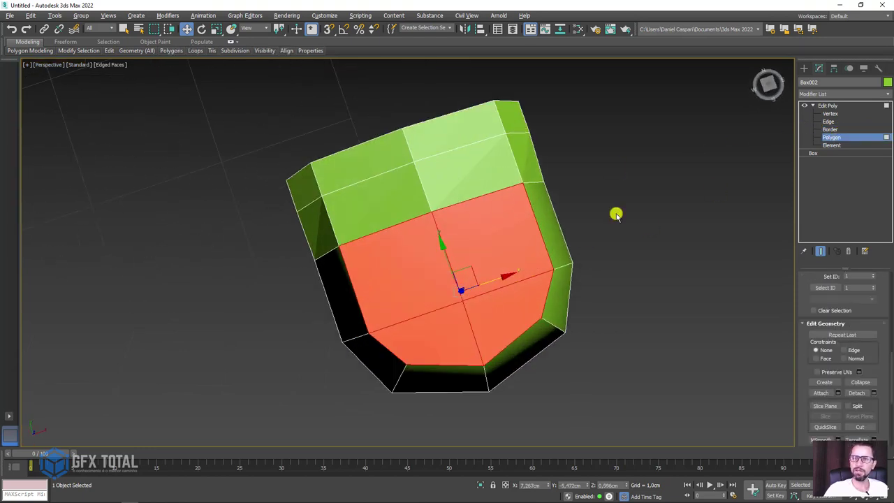
Select a top corner vertex and two lower-front vertices while inspecting the mesh.
{"action": "left_click", "coordinate": [829, 113]}
{"action": "left_click", "coordinate": [521, 183]}
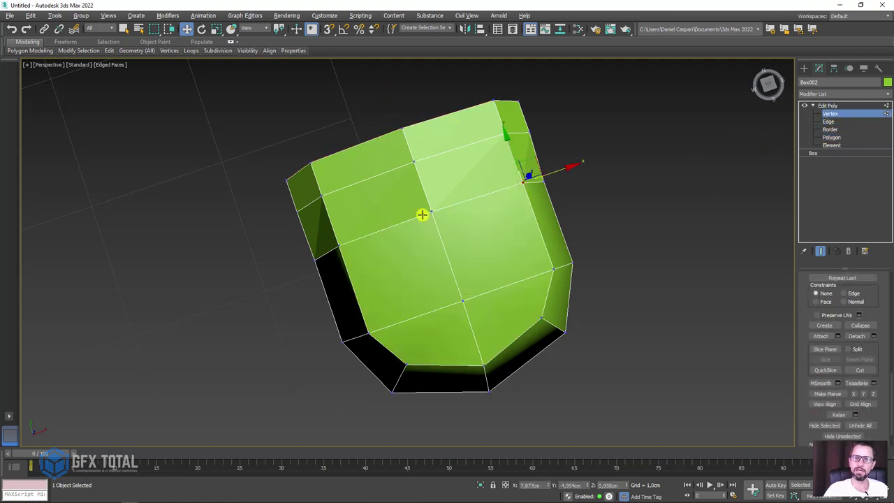
{"action": "middle_click_drag", "start_coordinate": [343, 262], "coordinate": [395, 214], "text": "alt"}
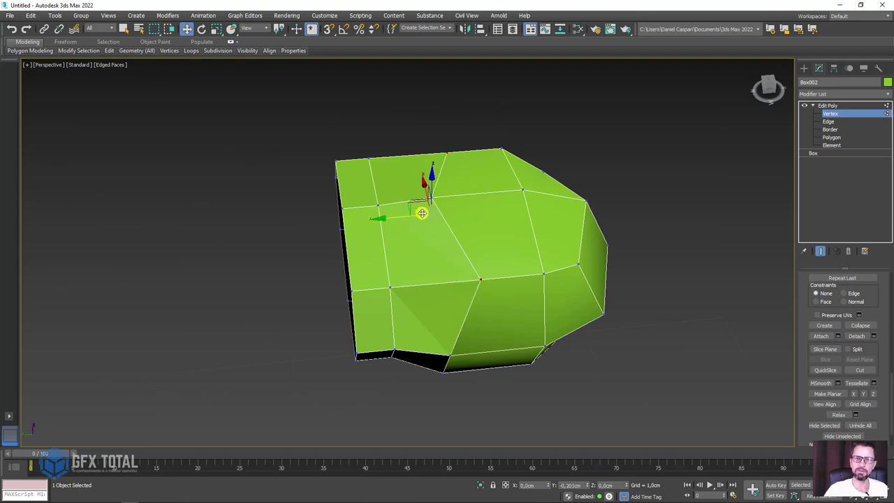
{"action": "mouse_move", "coordinate": [410, 234]}
{"action": "middle_mouse_down", "text": "alt"}
{"action": "mouse_move", "coordinate": [465, 242]}
{"action": "mouse_move", "coordinate": [429, 285]}
{"action": "mouse_move", "coordinate": [461, 308]}
{"action": "middle_mouse_up", "text": "alt"}
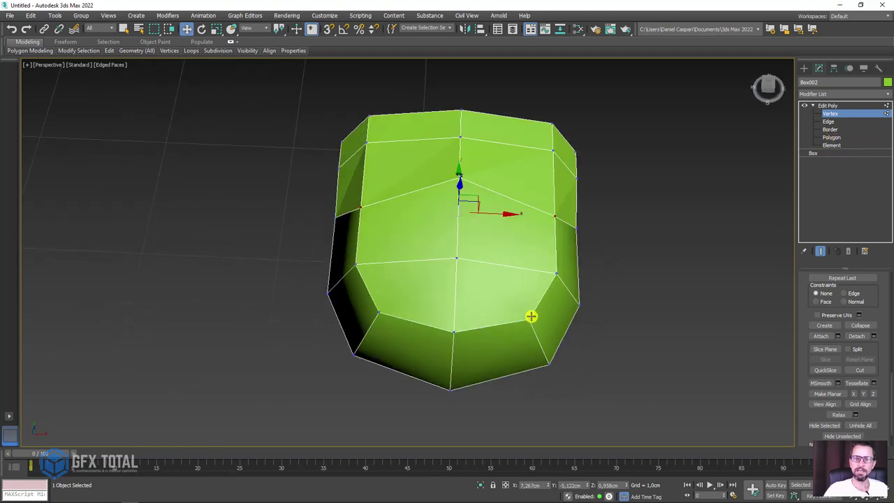
{"action": "left_click", "coordinate": [528, 319]}
{"action": "left_click", "coordinate": [455, 333], "text": "ctrl"}
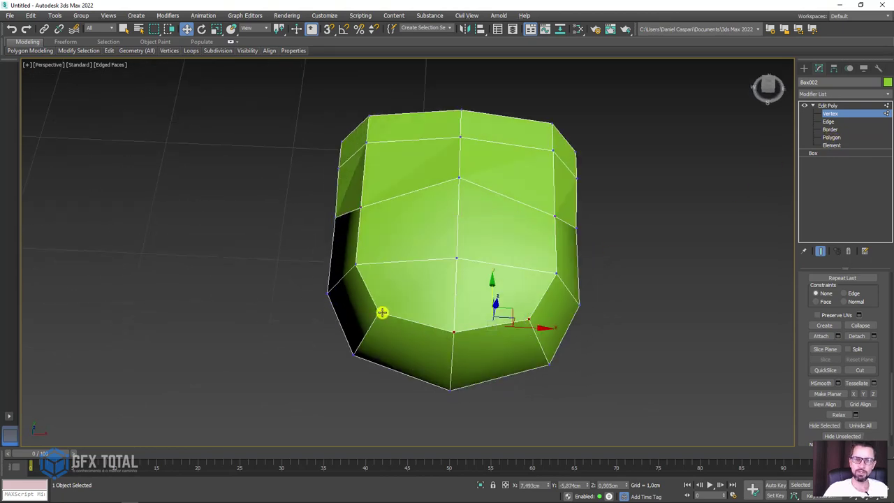
{"action": "mouse_move", "coordinate": [382, 312]}
{"action": "middle_mouse_down", "text": "alt"}
{"action": "mouse_move", "coordinate": [441, 315]}
{"action": "mouse_move", "coordinate": [429, 307]}
{"action": "mouse_move", "coordinate": [397, 327]}
{"action": "mouse_move", "coordinate": [284, 316]}
{"action": "mouse_move", "coordinate": [443, 280]}
{"action": "mouse_move", "coordinate": [435, 285]}
{"action": "mouse_move", "coordinate": [512, 247]}
{"action": "middle_mouse_up", "text": "alt"}
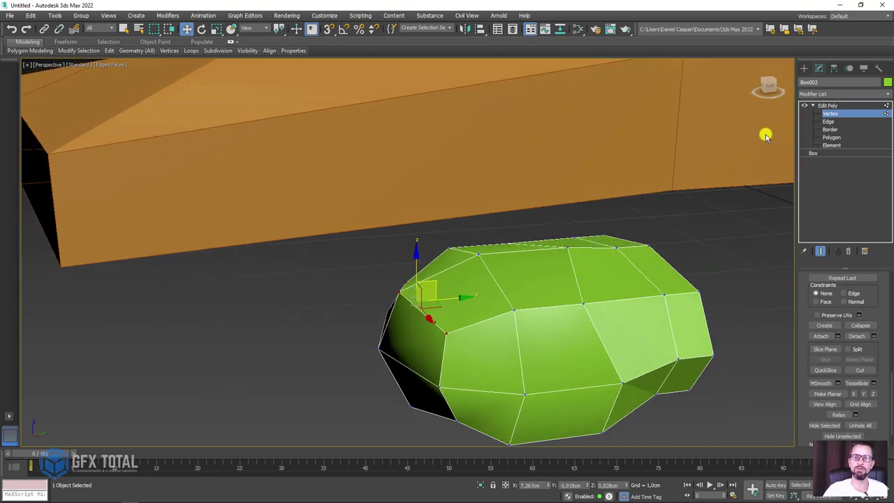
Select the top faces of the block and scale them to 94%.
{"action": "left_click", "coordinate": [837, 140]}
{"action": "mouse_move", "coordinate": [499, 280]}
{"action": "middle_mouse_down", "text": "alt"}
{"action": "mouse_move", "coordinate": [469, 285]}
{"action": "mouse_move", "coordinate": [479, 281]}
{"action": "middle_mouse_up", "text": "alt"}
{"action": "key", "text": "e"}
{"action": "key", "text": "r"}
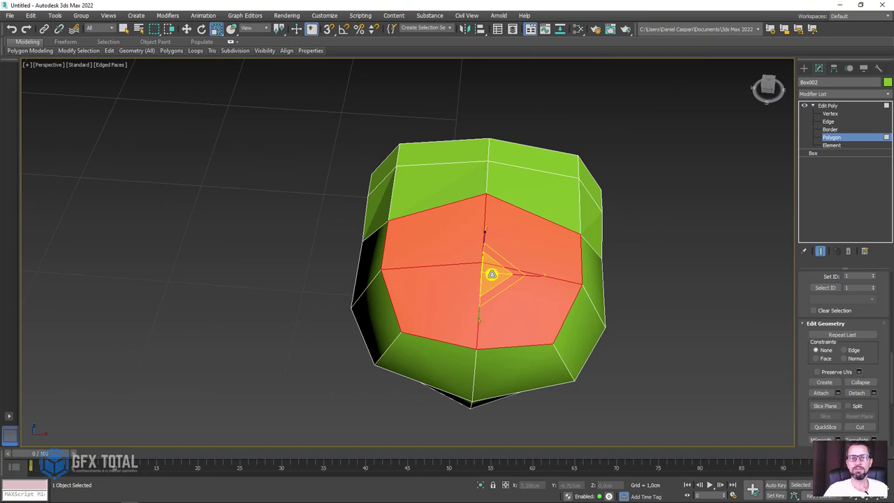
{"action": "left_click_drag", "start_coordinate": [492, 276], "coordinate": [492, 278]}
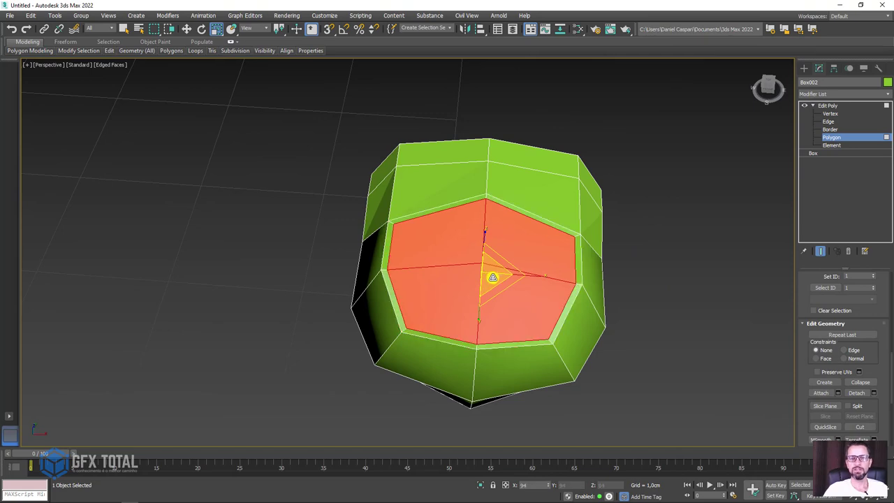
Tilt the top faces slightly and shift them a little to the left.
{"action": "mouse_move", "coordinate": [491, 276]}
{"action": "middle_mouse_down", "text": "alt"}
{"action": "mouse_move", "coordinate": [541, 315]}
{"action": "mouse_move", "coordinate": [559, 271]}
{"action": "mouse_move", "coordinate": [512, 250]}
{"action": "middle_mouse_up", "text": "alt"}
{"action": "key", "text": "e"}
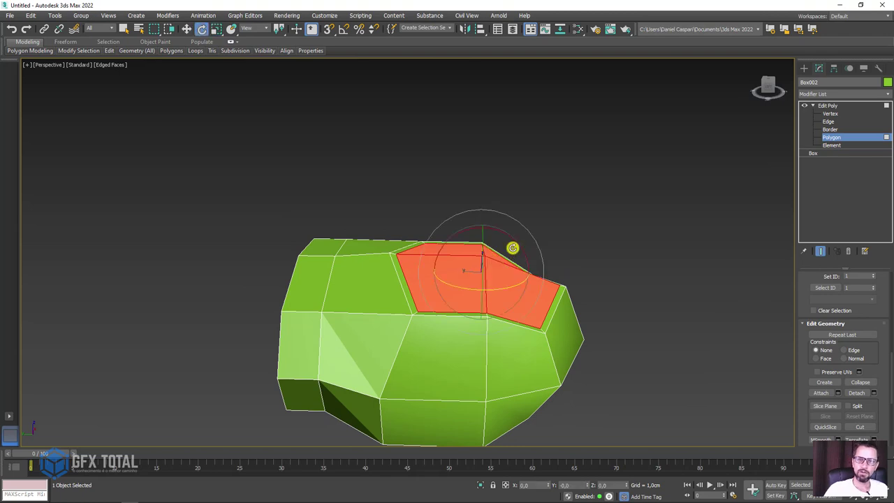
{"action": "left_click_drag", "start_coordinate": [513, 241], "coordinate": [509, 239]}
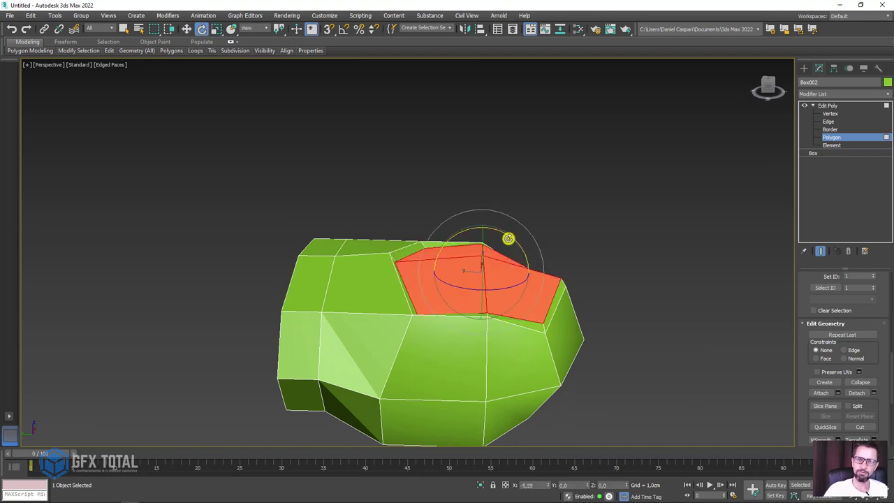
{"action": "mouse_move", "coordinate": [509, 239]}
{"action": "middle_mouse_down", "text": "alt"}
{"action": "mouse_move", "coordinate": [541, 306]}
{"action": "mouse_move", "coordinate": [518, 260]}
{"action": "mouse_move", "coordinate": [507, 267]}
{"action": "middle_mouse_up", "text": "alt"}
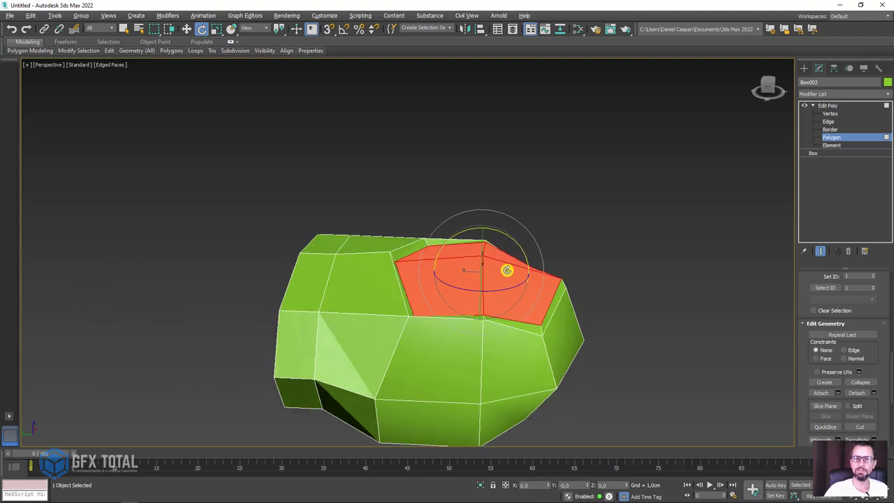
{"action": "scroll", "coordinate": [489, 276], "scroll_direction": "up", "scroll_amount": 3}
{"action": "key", "text": "w"}
{"action": "left_click_drag", "start_coordinate": [421, 275], "coordinate": [415, 276]}
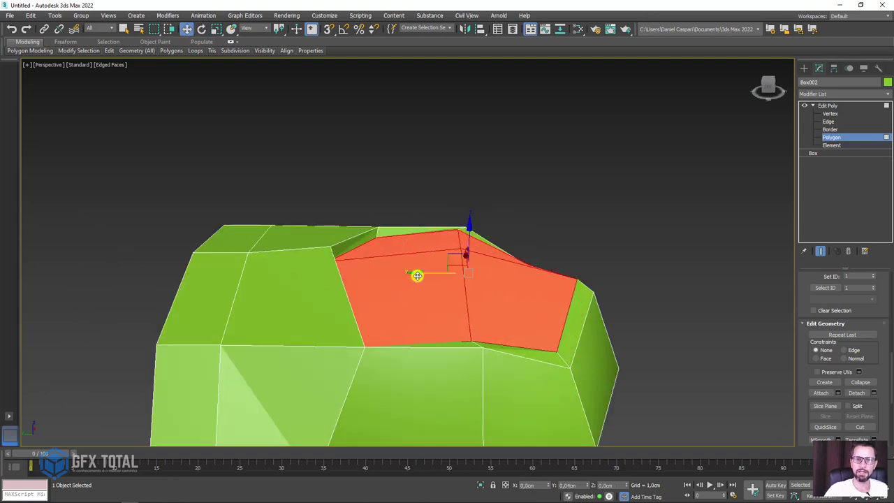
{"action": "middle_click_drag", "start_coordinate": [609, 323], "coordinate": [803, 162], "text": "alt"}
Move the long edge on the toe's right side outward.
{"action": "left_click", "coordinate": [830, 122]}
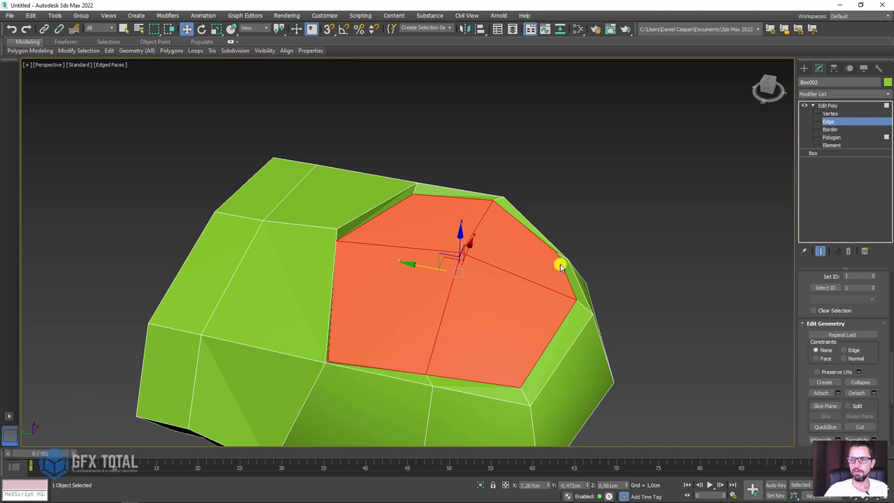
{"action": "left_click", "coordinate": [571, 281]}
{"action": "left_click", "coordinate": [566, 315]}
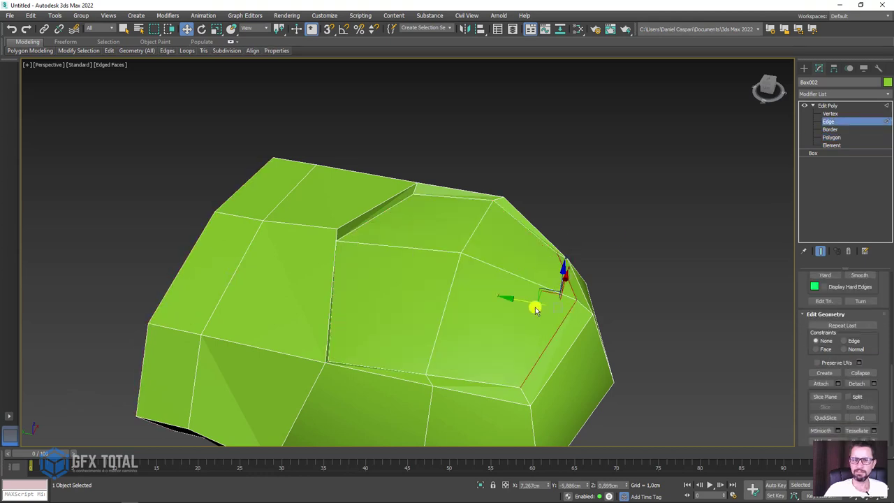
{"action": "left_click_drag", "start_coordinate": [519, 301], "coordinate": [551, 303]}
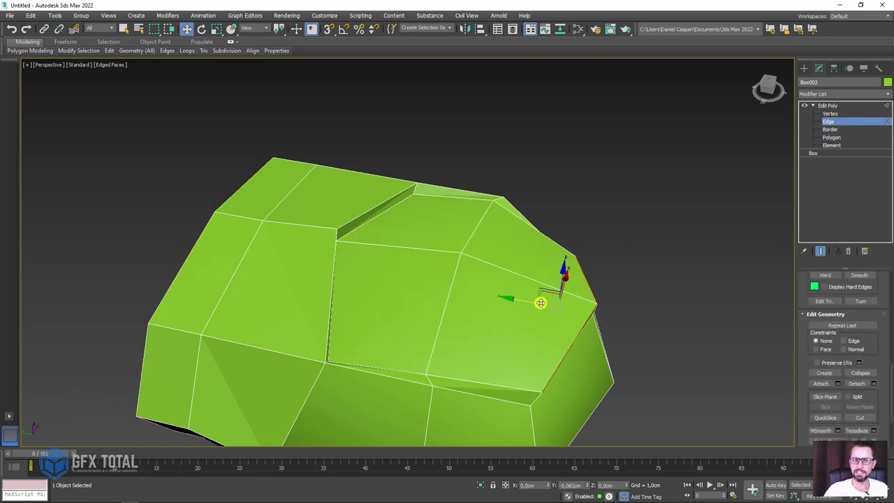
Shift the vertical edge loop to the right, then return to object-level editing.
{"action": "left_click", "coordinate": [465, 248]}
{"action": "double_click", "coordinate": [455, 278]}
{"action": "left_click_drag", "start_coordinate": [443, 261], "coordinate": [557, 313]}
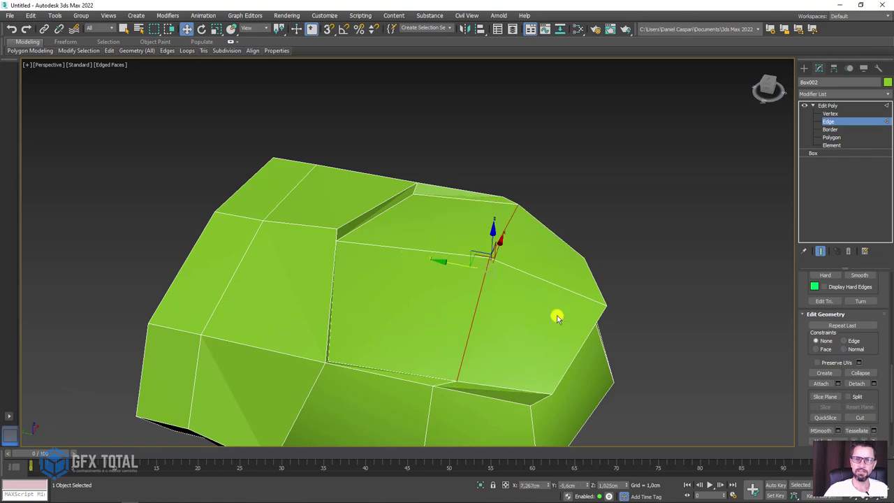
{"action": "mouse_move", "coordinate": [557, 313]}
{"action": "middle_mouse_down", "text": "alt"}
{"action": "mouse_move", "coordinate": [463, 316]}
{"action": "mouse_move", "coordinate": [529, 265]}
{"action": "mouse_move", "coordinate": [503, 315]}
{"action": "middle_mouse_up", "text": "alt"}
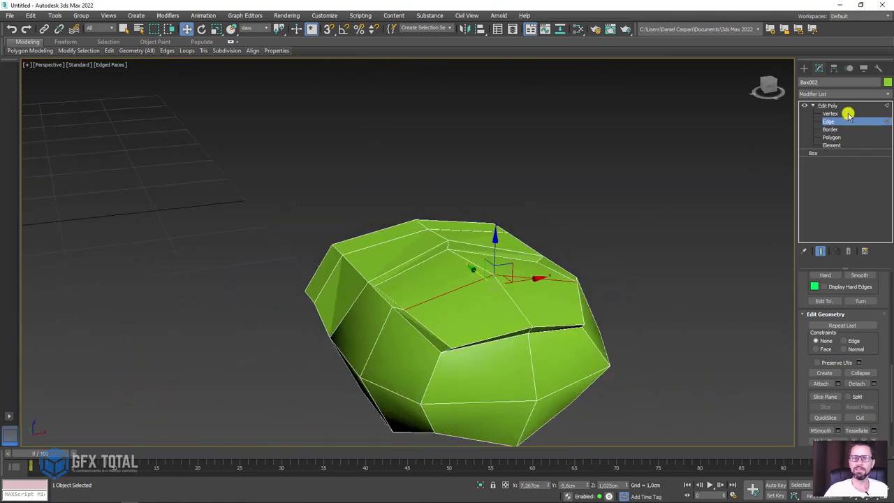
{"action": "left_click", "coordinate": [836, 113]}
{"action": "left_click", "coordinate": [827, 105]}
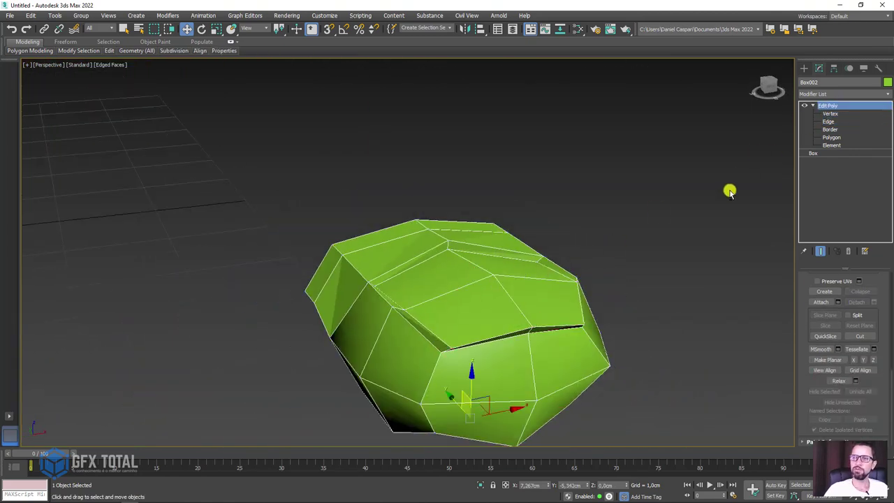
{"action": "mouse_move", "coordinate": [729, 193]}
{"action": "middle_mouse_down", "text": "alt"}
{"action": "mouse_move", "coordinate": [649, 190]}
{"action": "mouse_move", "coordinate": [648, 218]}
{"action": "middle_mouse_up", "text": "alt"}
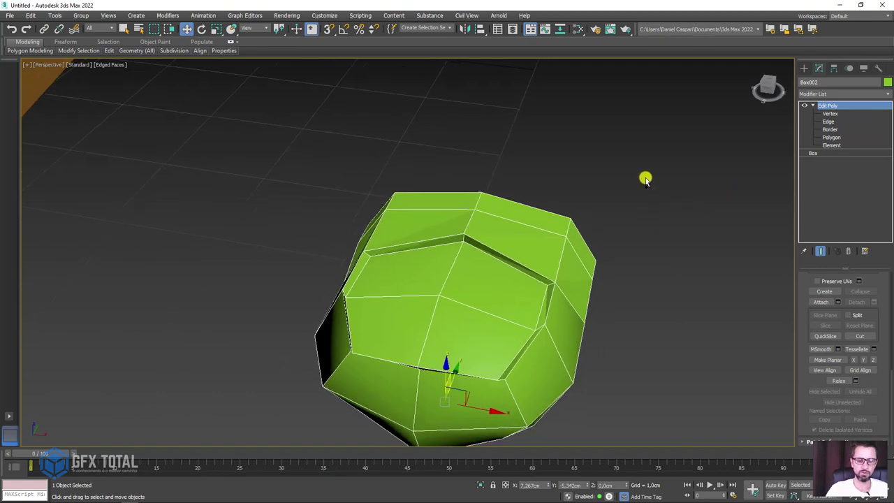
Apply TurboSmooth (Ctrl+T) to Box002, inspect it, then switch it off for edge editing.
{"action": "key", "text": "ctrl+t"}
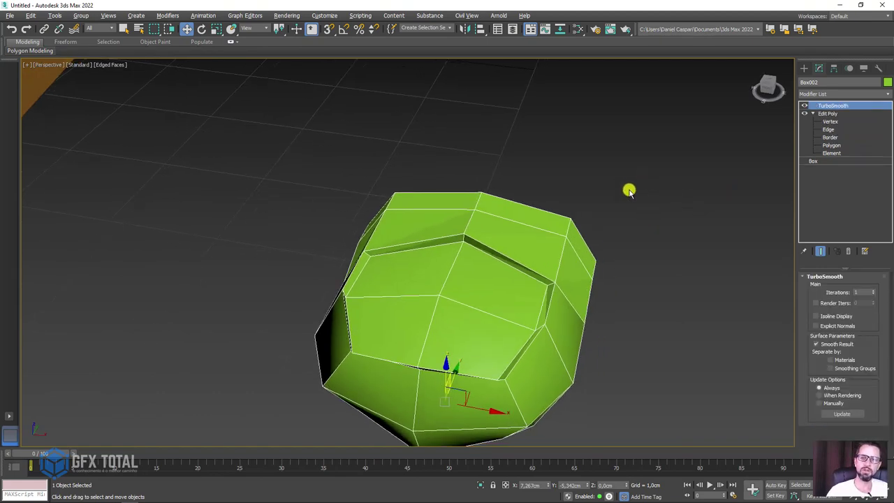
{"action": "middle_click_drag", "start_coordinate": [587, 206], "coordinate": [552, 204], "text": "alt"}
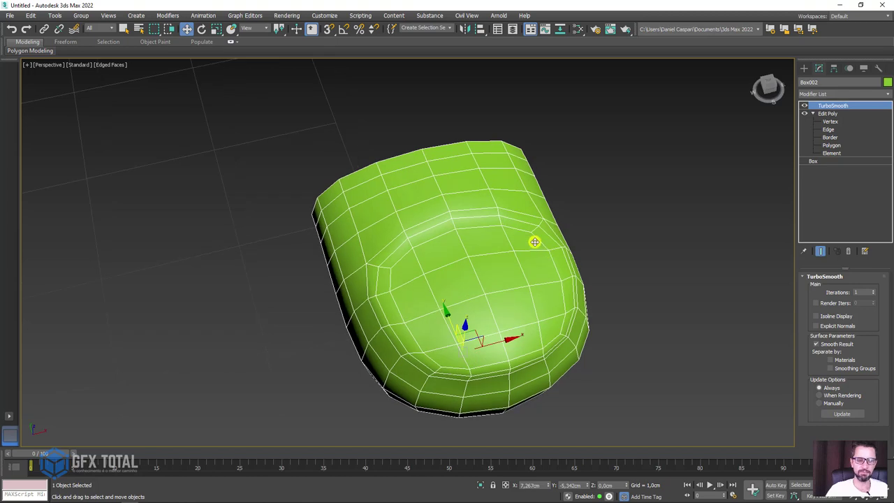
{"action": "key", "text": "F4"}
{"action": "mouse_move", "coordinate": [549, 273]}
{"action": "middle_mouse_down"}
{"action": "mouse_move", "coordinate": [634, 257]}
{"action": "mouse_move", "coordinate": [622, 298]}
{"action": "middle_mouse_up"}
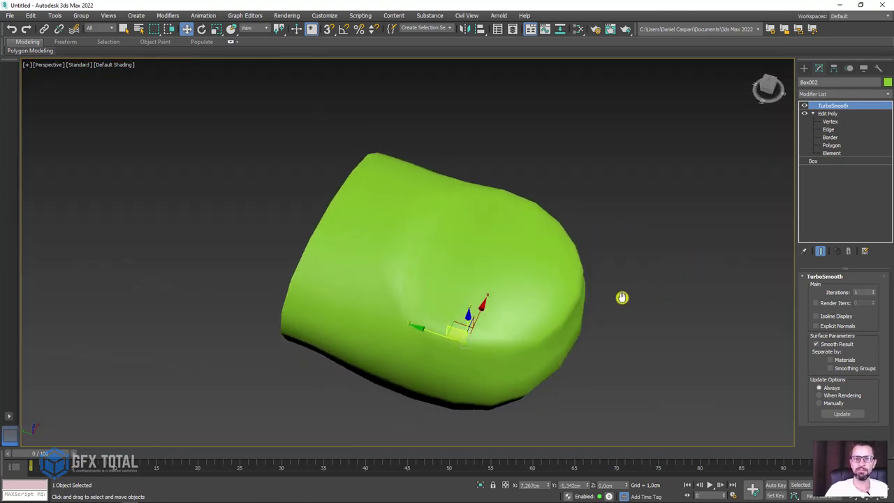
{"action": "key", "text": "F4"}
{"action": "key", "text": "F4"}
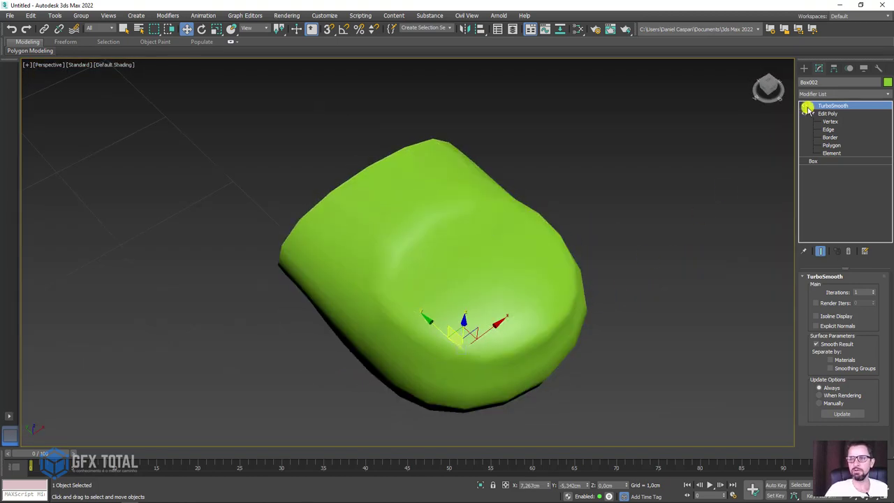
{"action": "left_click", "coordinate": [807, 106]}
{"action": "middle_click_drag", "start_coordinate": [631, 253], "coordinate": [624, 249], "text": "alt"}
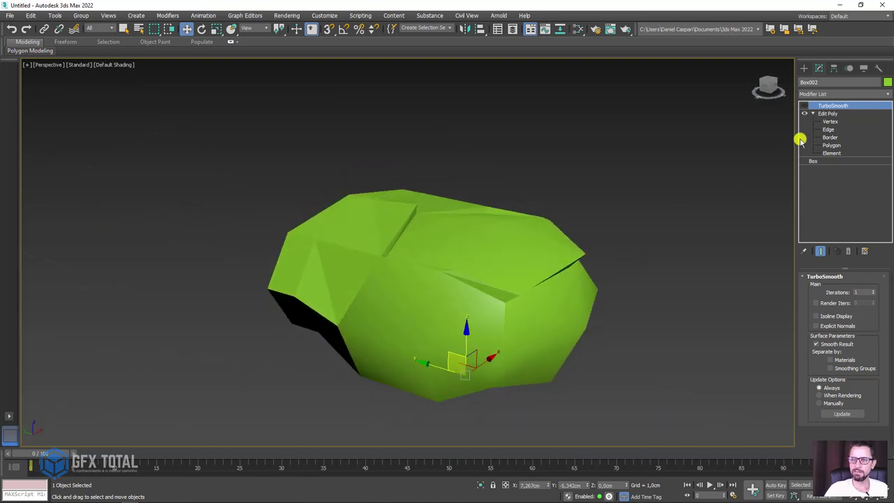
{"action": "left_click", "coordinate": [829, 129]}
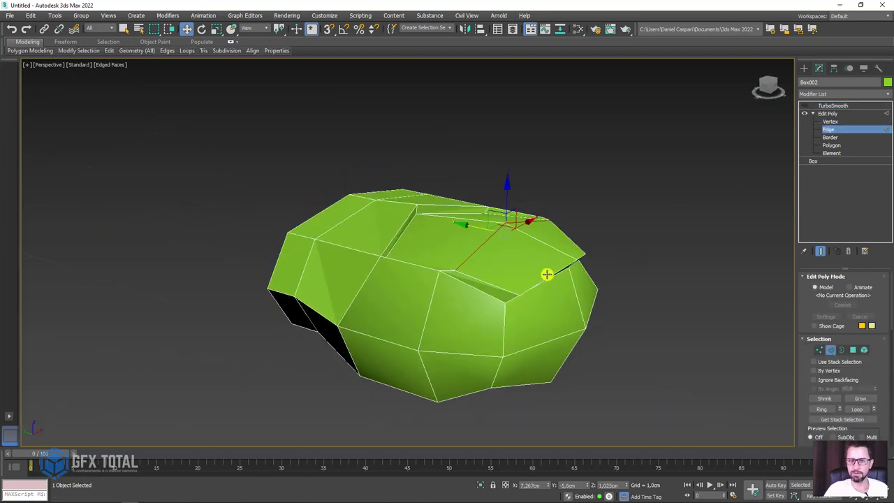
Nudge the selected edge, extend it to a loop, and select the top faces and their border edges.
{"action": "mouse_move", "coordinate": [547, 274]}
{"action": "middle_mouse_down", "text": "alt"}
{"action": "mouse_move", "coordinate": [613, 259]}
{"action": "mouse_move", "coordinate": [575, 254]}
{"action": "middle_mouse_up", "text": "alt"}
{"action": "left_click_drag", "start_coordinate": [575, 253], "coordinate": [570, 252]}
{"action": "middle_click_drag", "start_coordinate": [570, 254], "coordinate": [555, 299], "text": "alt"}
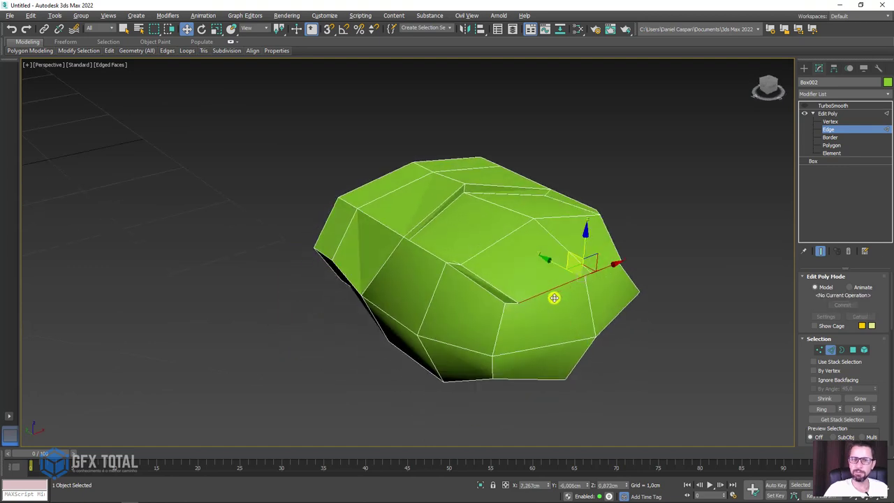
{"action": "scroll", "coordinate": [807, 313], "scroll_direction": "down", "scroll_amount": 3}
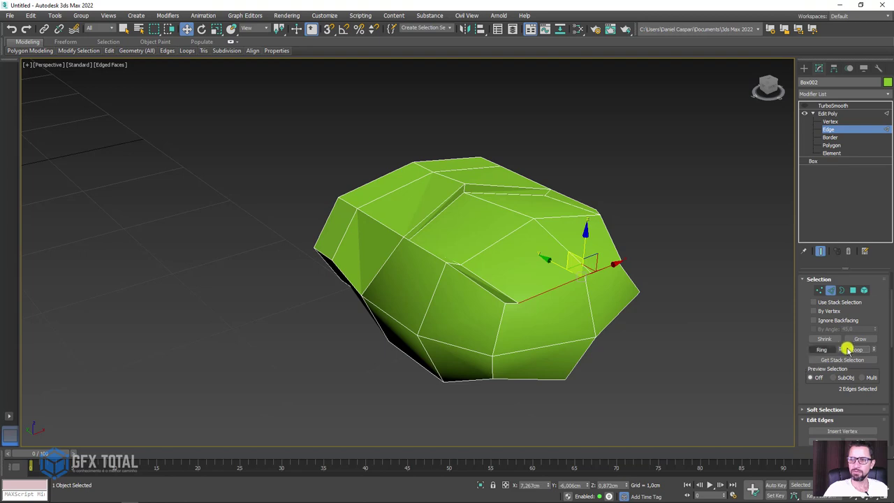
{"action": "left_click", "coordinate": [855, 350]}
{"action": "middle_click_drag", "start_coordinate": [496, 289], "coordinate": [475, 266], "text": "alt"}
{"action": "scroll", "coordinate": [492, 263], "scroll_direction": "up", "scroll_amount": 2}
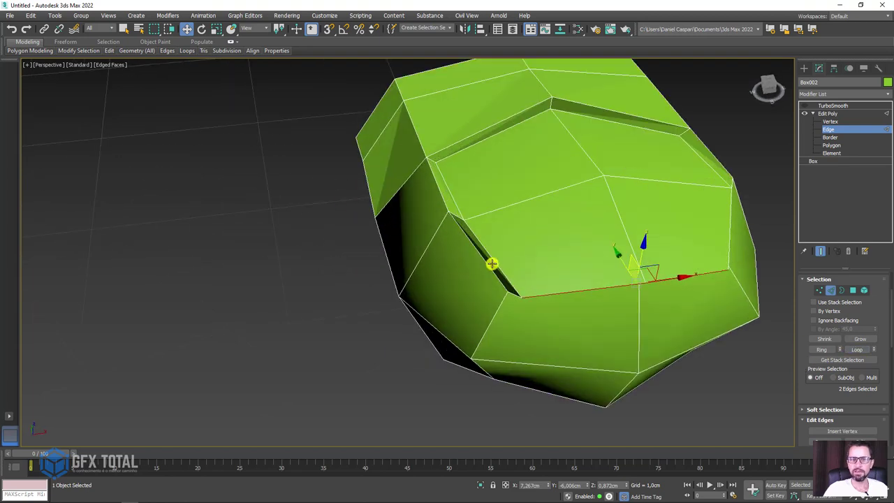
{"action": "left_click", "coordinate": [828, 145]}
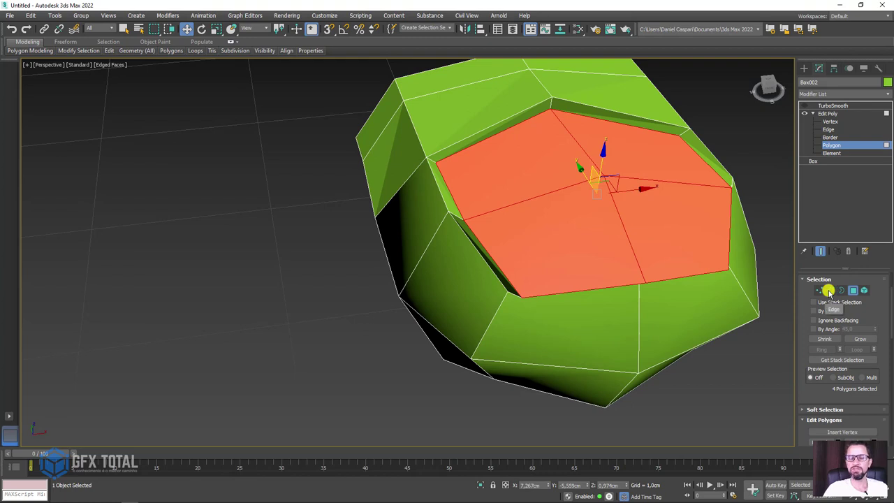
{"action": "left_click", "coordinate": [828, 292], "text": "shift"}
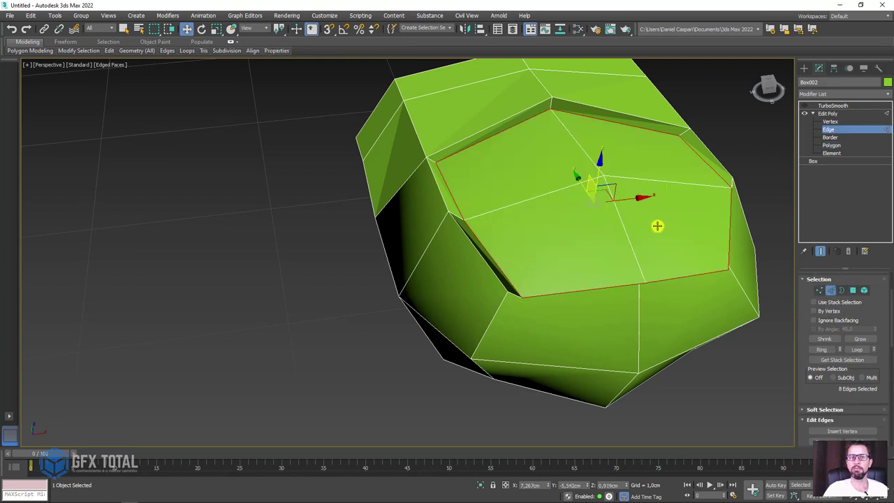
{"action": "middle_click_drag", "start_coordinate": [658, 226], "coordinate": [595, 266], "text": "alt"}
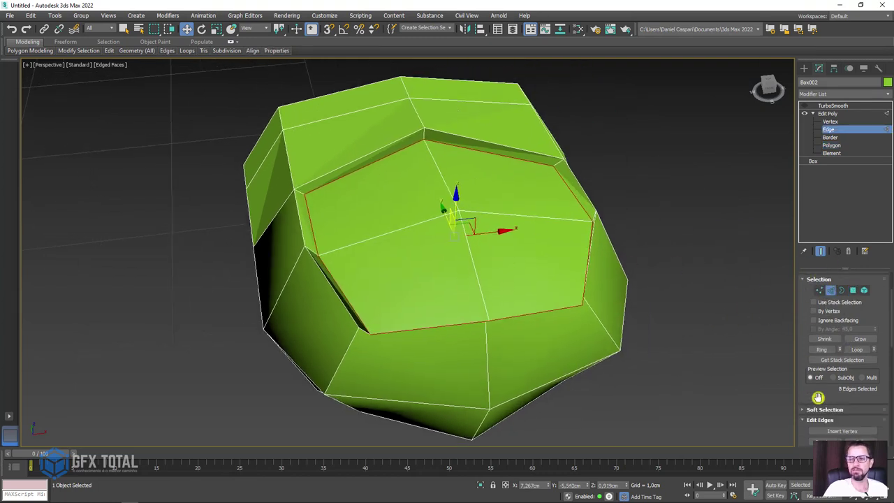
{"action": "left_click_drag", "start_coordinate": [816, 397], "coordinate": [801, 222]}
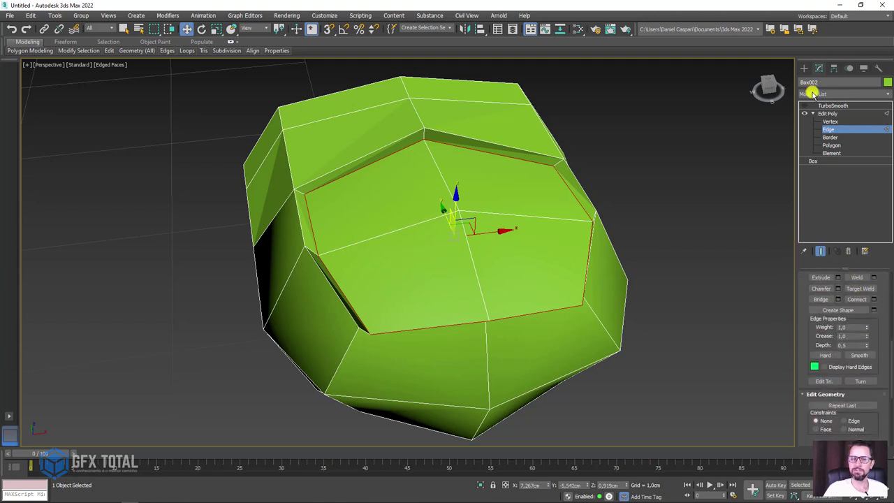
Preview the toe with TurboSmooth on and edged faces hidden, then switch smoothing off.
{"action": "left_click", "coordinate": [833, 105]}
{"action": "left_click", "coordinate": [803, 106]}
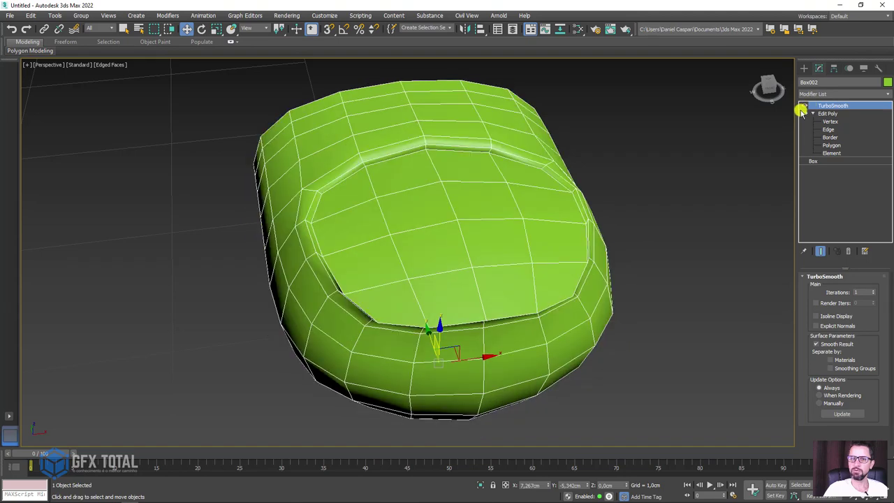
{"action": "key", "text": "F4"}
{"action": "mouse_move", "coordinate": [599, 259]}
{"action": "middle_mouse_down", "text": "alt"}
{"action": "mouse_move", "coordinate": [593, 319]}
{"action": "mouse_move", "coordinate": [594, 259]}
{"action": "mouse_move", "coordinate": [678, 252]}
{"action": "mouse_move", "coordinate": [622, 265]}
{"action": "mouse_move", "coordinate": [640, 261]}
{"action": "middle_mouse_up", "text": "alt"}
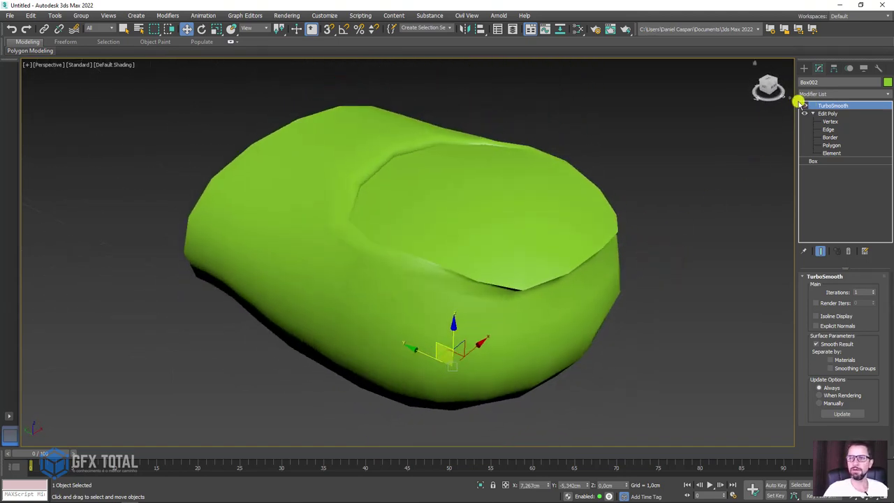
{"action": "key", "text": "F4"}
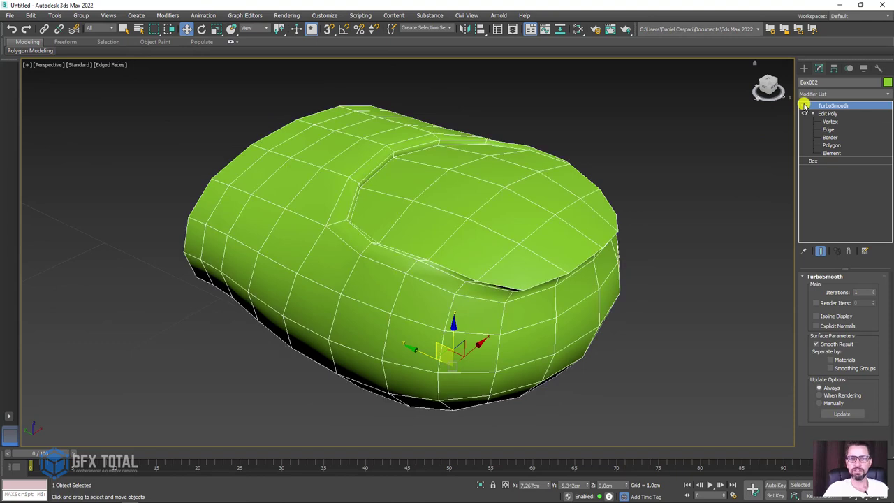
{"action": "left_click", "coordinate": [804, 105]}
{"action": "left_click", "coordinate": [830, 122]}
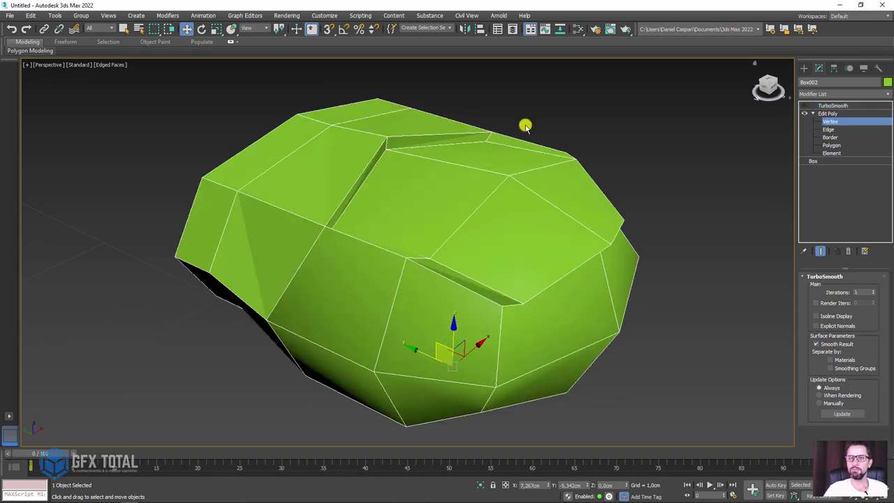
Move the toe's top-left corner vertex up and to the right.
{"action": "left_click", "coordinate": [328, 124]}
{"action": "middle_click_drag", "start_coordinate": [327, 124], "coordinate": [378, 126], "text": "alt"}
{"action": "left_click_drag", "start_coordinate": [309, 102], "coordinate": [307, 200]}
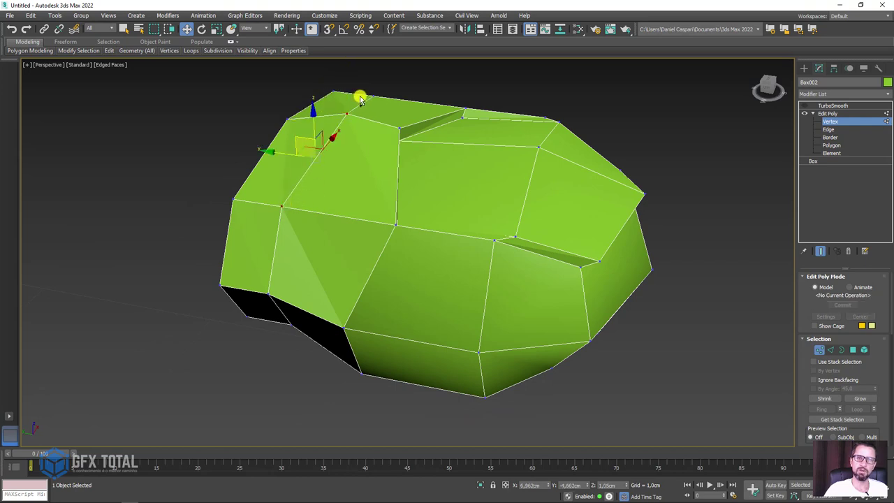
{"action": "mouse_move", "coordinate": [360, 93]}
{"action": "left_mouse_down"}
{"action": "mouse_move", "coordinate": [319, 115]}
{"action": "mouse_move", "coordinate": [332, 111]}
{"action": "left_mouse_up"}
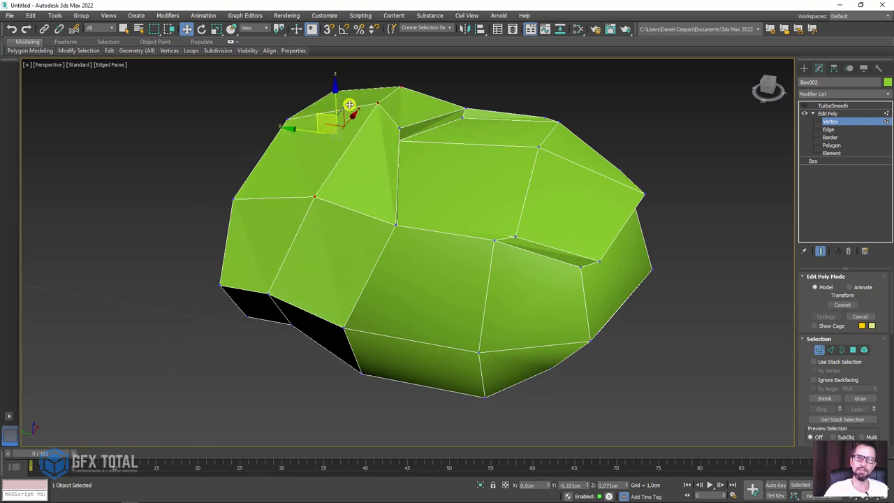
{"action": "mouse_move", "coordinate": [332, 111]}
{"action": "middle_mouse_down", "text": "alt"}
{"action": "mouse_move", "coordinate": [441, 231]}
{"action": "mouse_move", "coordinate": [452, 290]}
{"action": "middle_mouse_up", "text": "alt"}
{"action": "scroll", "coordinate": [475, 247], "scroll_direction": "down", "scroll_amount": 3}
Preview the toe smoothed from above, then turn TurboSmooth back off.
{"action": "left_click", "coordinate": [826, 114]}
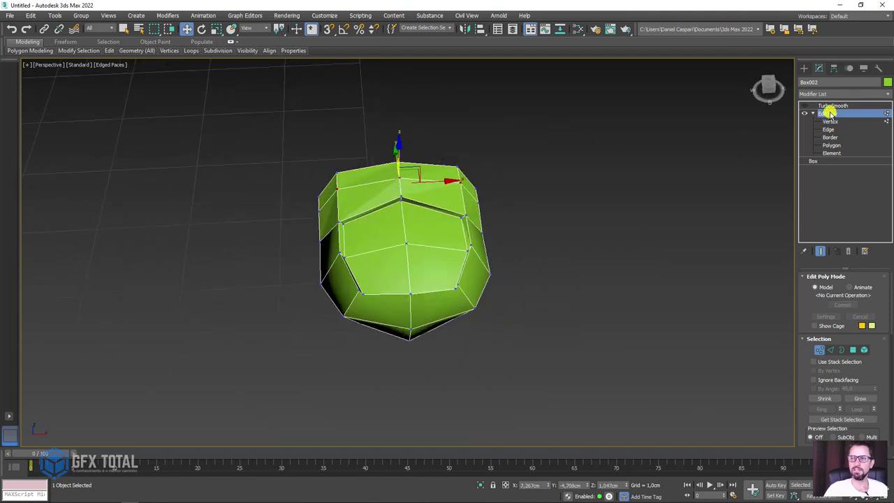
{"action": "left_click", "coordinate": [816, 104]}
{"action": "mouse_move", "coordinate": [508, 279]}
{"action": "middle_mouse_down", "text": "alt"}
{"action": "mouse_move", "coordinate": [503, 233]}
{"action": "mouse_move", "coordinate": [519, 174]}
{"action": "mouse_move", "coordinate": [589, 256]}
{"action": "mouse_move", "coordinate": [424, 265]}
{"action": "mouse_move", "coordinate": [299, 309]}
{"action": "middle_mouse_up", "text": "alt"}
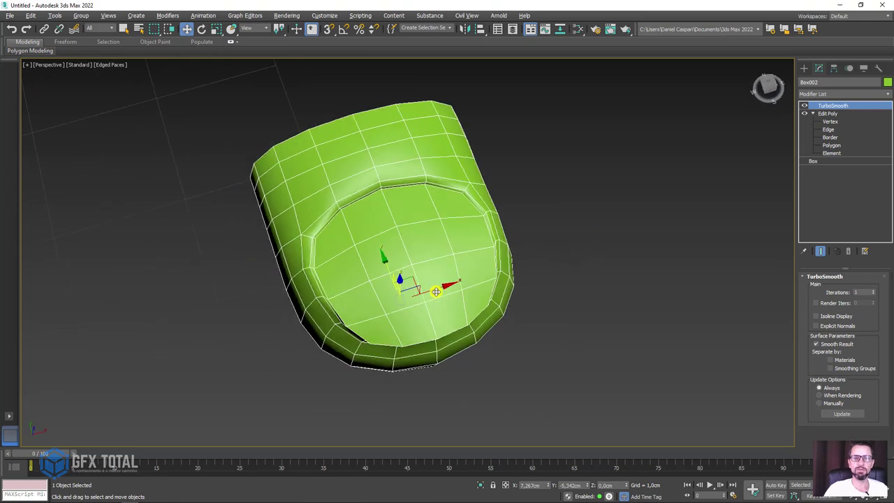
{"action": "left_click", "coordinate": [805, 106]}
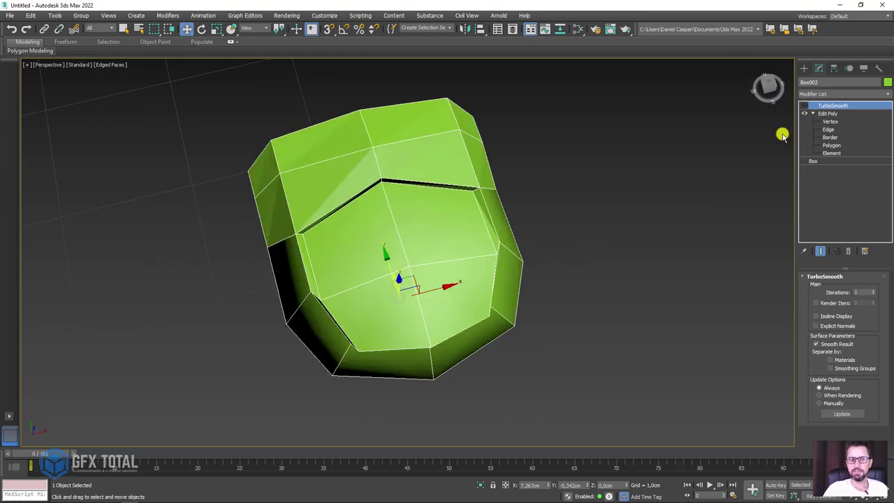
{"action": "left_click", "coordinate": [830, 122]}
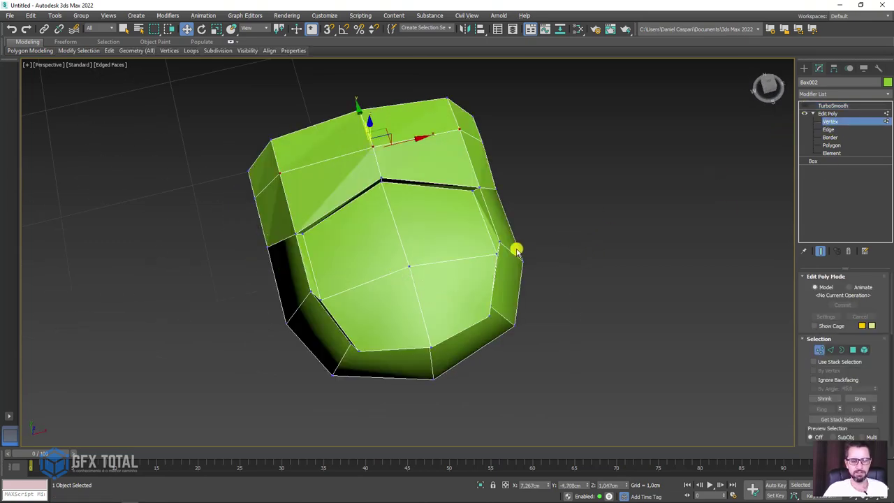
In Top view, adjust the side and lower corner vertices along X to taper the toe.
{"action": "key", "text": "t"}
{"action": "scroll", "coordinate": [577, 357], "scroll_direction": "up", "scroll_amount": 3}
{"action": "scroll", "coordinate": [505, 242], "scroll_direction": "up", "scroll_amount": 5}
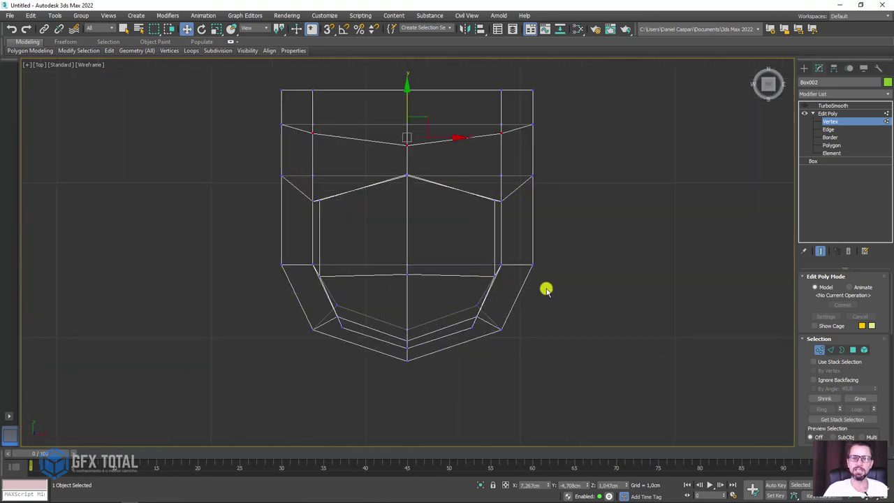
{"action": "left_click_drag", "start_coordinate": [546, 268], "coordinate": [543, 267]}
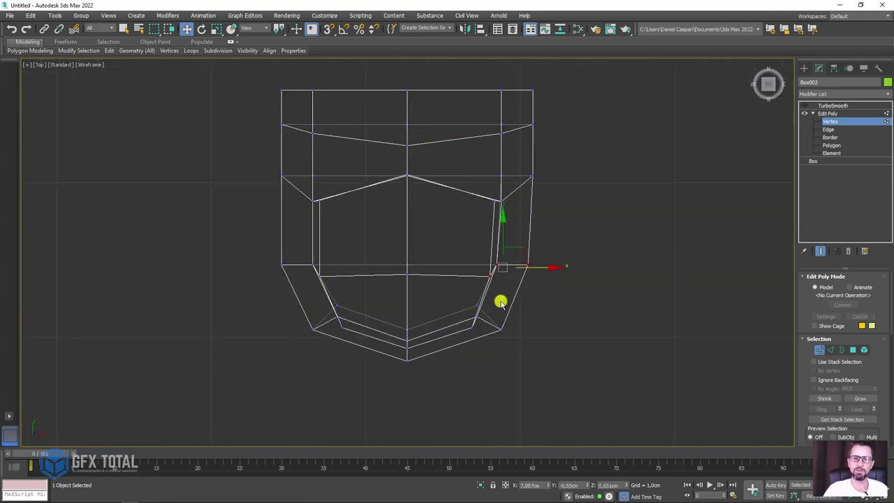
{"action": "left_click_drag", "start_coordinate": [494, 331], "coordinate": [525, 314]}
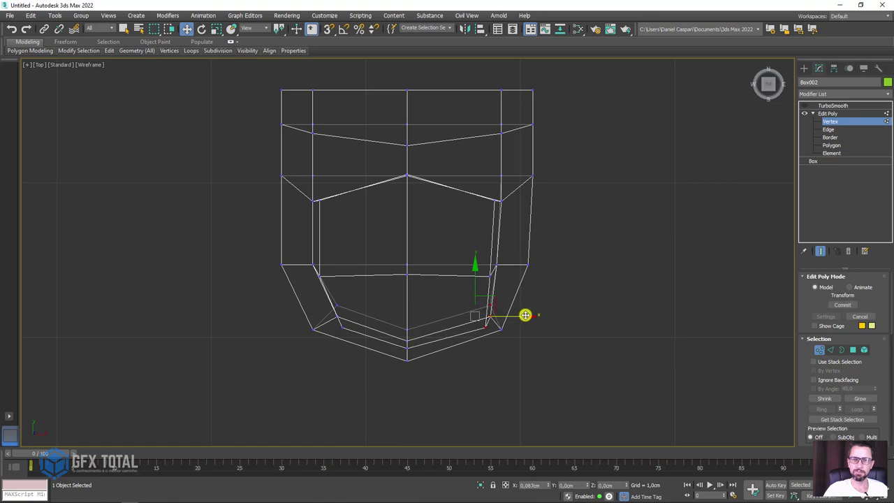
{"action": "mouse_move", "coordinate": [330, 306]}
{"action": "left_mouse_down"}
{"action": "mouse_move", "coordinate": [341, 328]}
{"action": "mouse_move", "coordinate": [347, 320]}
{"action": "mouse_move", "coordinate": [339, 320]}
{"action": "left_mouse_up"}
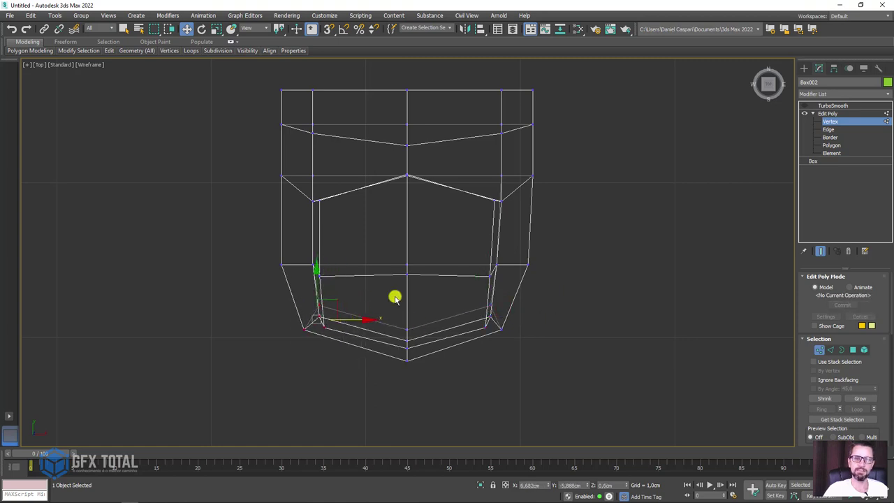
{"action": "left_click", "coordinate": [831, 114]}
{"action": "left_click", "coordinate": [830, 105]}
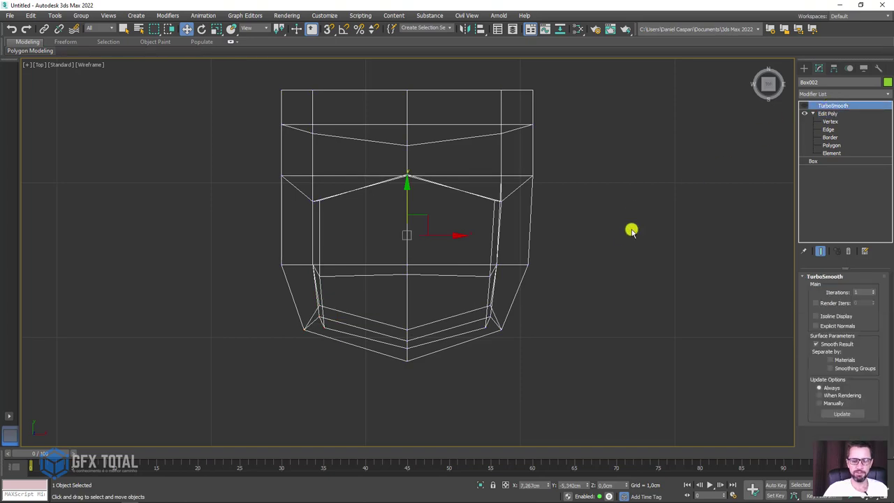
Return to the shaded perspective view and preview the toe smoothed beside the foot.
{"action": "key", "text": "alt+w"}
{"action": "left_click", "coordinate": [804, 106]}
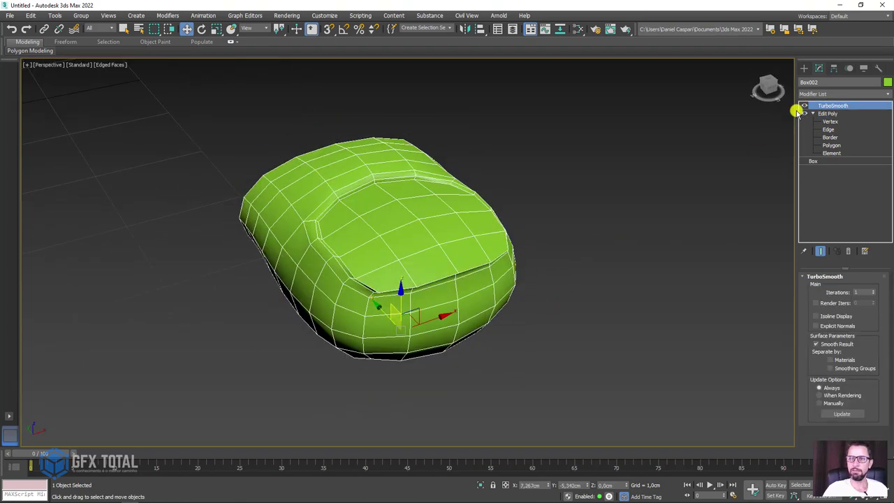
{"action": "mouse_move", "coordinate": [665, 176]}
{"action": "middle_mouse_down", "text": "alt"}
{"action": "mouse_move", "coordinate": [614, 202]}
{"action": "mouse_move", "coordinate": [617, 253]}
{"action": "mouse_move", "coordinate": [654, 179]}
{"action": "middle_mouse_up", "text": "alt"}
{"action": "scroll", "coordinate": [565, 244], "scroll_direction": "down", "scroll_amount": 5}
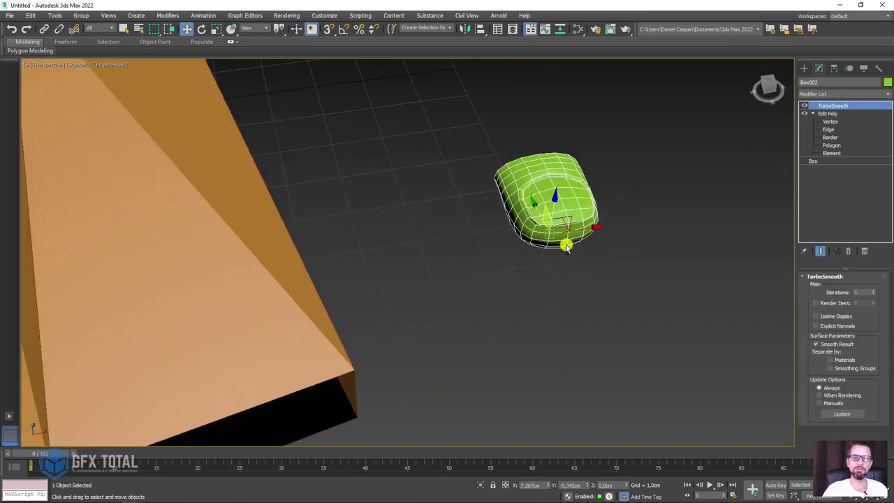
{"action": "middle_click_drag", "start_coordinate": [565, 244], "coordinate": [557, 230], "text": "alt"}
{"action": "scroll", "coordinate": [536, 270], "scroll_direction": "down", "scroll_amount": 3}
{"action": "middle_click_drag", "start_coordinate": [563, 280], "coordinate": [573, 276], "text": "alt"}
Delete TurboSmooth, move the toe against the foot's front edge, and scale it slightly larger.
{"action": "left_click", "coordinate": [848, 251]}
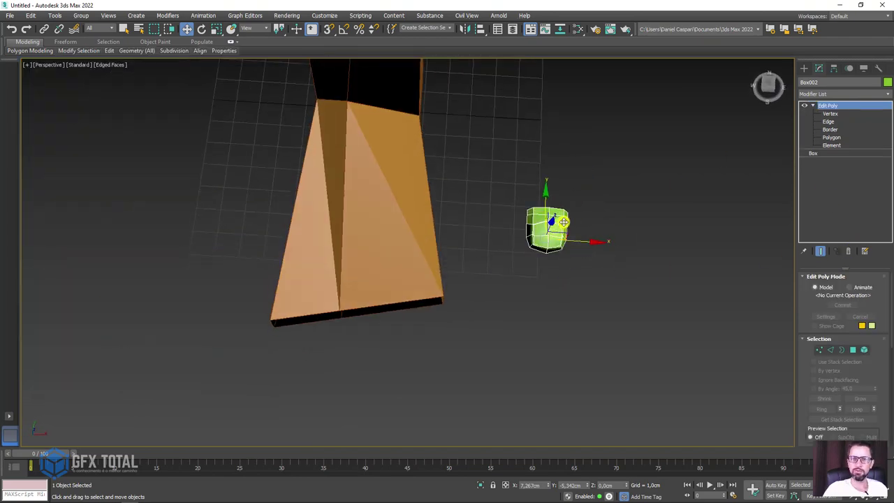
{"action": "left_click_drag", "start_coordinate": [550, 227], "coordinate": [305, 351]}
{"action": "mouse_move", "coordinate": [305, 351]}
{"action": "middle_mouse_down", "text": "alt"}
{"action": "mouse_move", "coordinate": [392, 283]}
{"action": "mouse_move", "coordinate": [259, 392]}
{"action": "middle_mouse_up", "text": "alt"}
{"action": "scroll", "coordinate": [301, 363], "scroll_direction": "up", "scroll_amount": 3}
{"action": "key", "text": "r"}
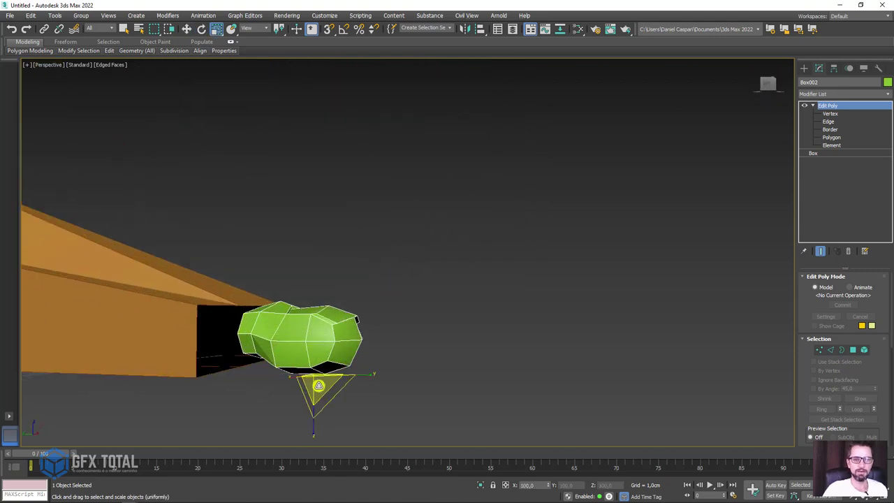
{"action": "left_click_drag", "start_coordinate": [319, 385], "coordinate": [326, 375]}
{"action": "key", "text": "w"}
Orbit around the toe and foot and sketch annotation marks beside the foot.
{"action": "mouse_move", "coordinate": [328, 328]}
{"action": "middle_mouse_down", "text": "alt"}
{"action": "mouse_move", "coordinate": [414, 279]}
{"action": "mouse_move", "coordinate": [404, 277]}
{"action": "middle_mouse_up", "text": "alt"}
{"action": "middle_click_drag", "start_coordinate": [365, 227], "coordinate": [363, 207], "text": "alt"}
{"action": "scroll", "coordinate": [419, 223], "scroll_direction": "down", "scroll_amount": 3}
{"action": "mouse_move", "coordinate": [419, 223]}
{"action": "middle_mouse_down"}
{"action": "mouse_move", "coordinate": [431, 250]}
{"action": "mouse_move", "coordinate": [425, 282]}
{"action": "middle_mouse_up"}
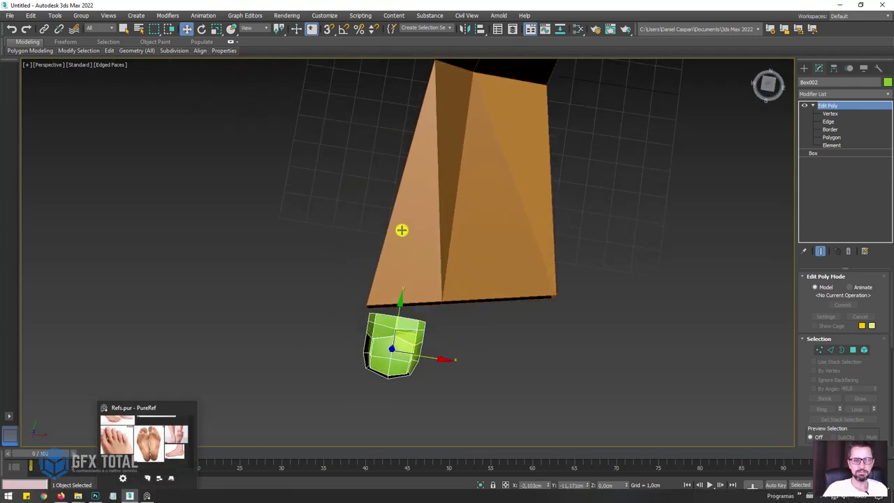
{"action": "left_click_drag", "start_coordinate": [380, 236], "coordinate": [356, 293]}
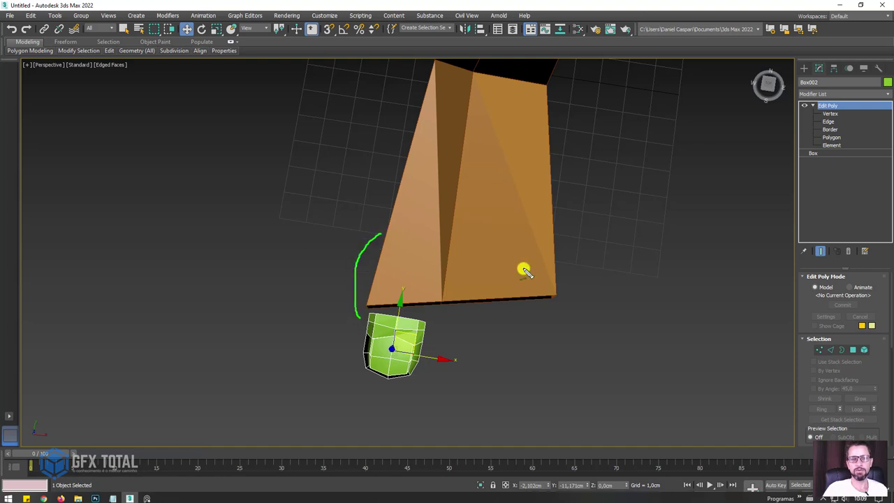
{"action": "left_click_drag", "start_coordinate": [553, 236], "coordinate": [564, 293]}
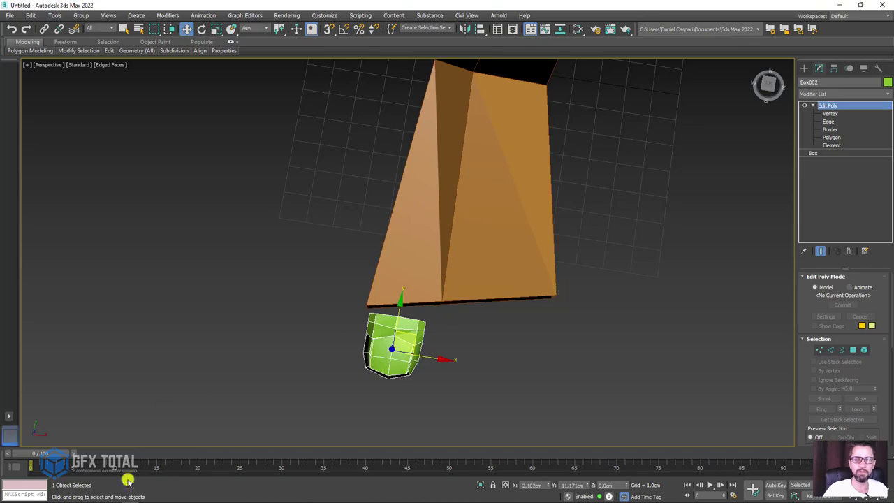
{"action": "left_click", "coordinate": [148, 496]}
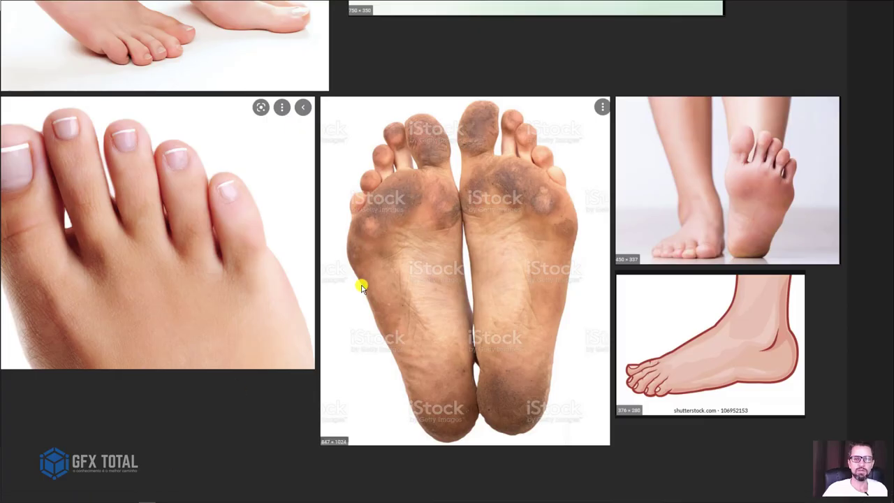
{"action": "left_click_drag", "start_coordinate": [365, 287], "coordinate": [348, 250]}
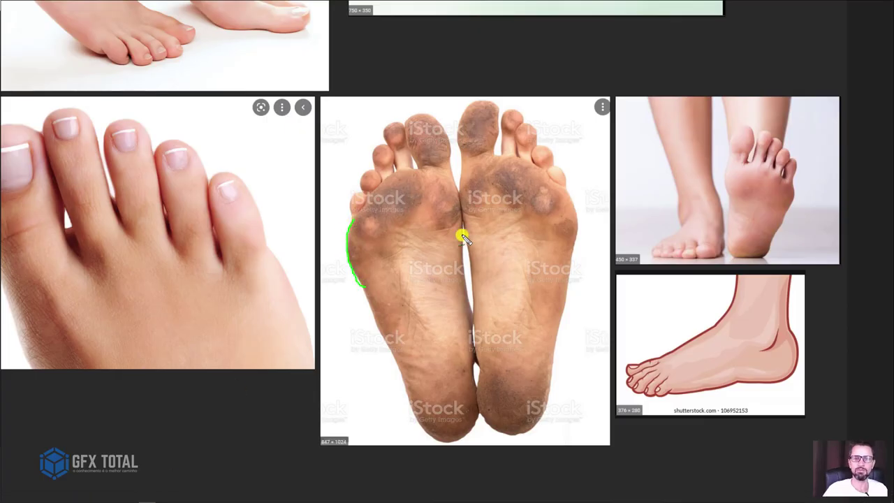
{"action": "left_click_drag", "start_coordinate": [463, 236], "coordinate": [452, 190]}
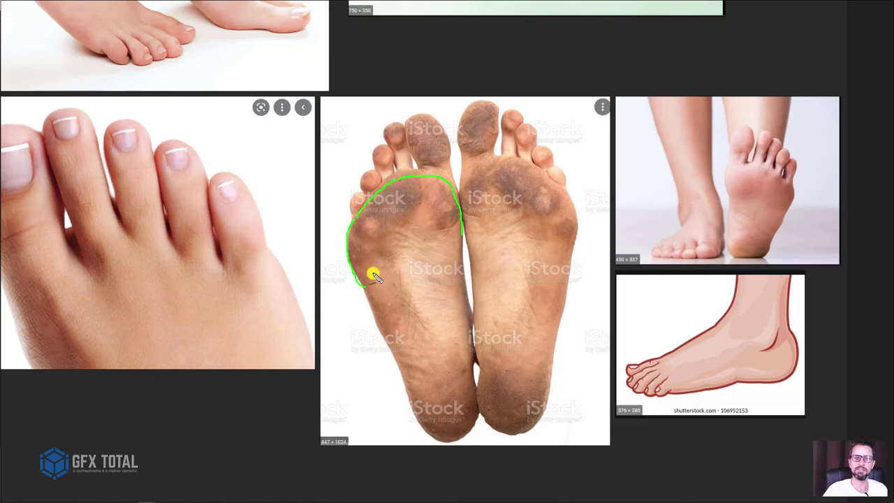
{"action": "left_click_drag", "start_coordinate": [374, 276], "coordinate": [457, 230]}
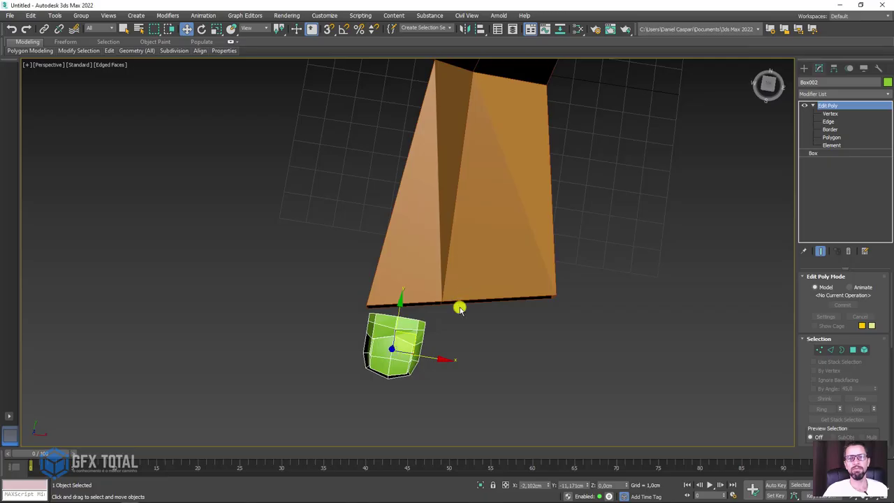
Scale the foot's sloped top edges slightly wider along X.
{"action": "left_click", "coordinate": [812, 105]}
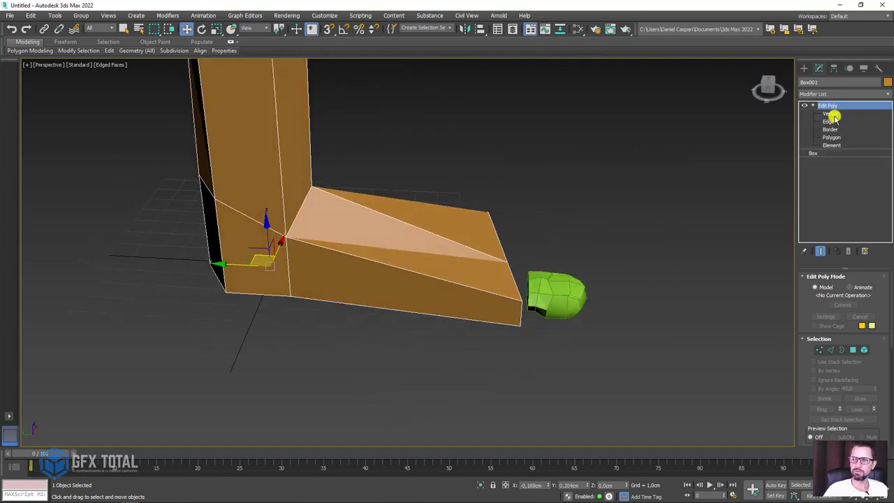
{"action": "left_click", "coordinate": [830, 121]}
{"action": "left_click", "coordinate": [408, 252]}
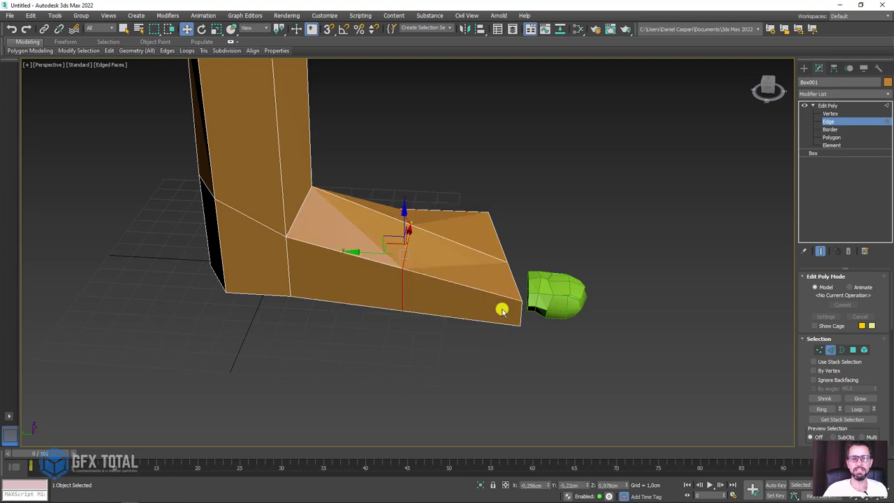
{"action": "mouse_move", "coordinate": [500, 309]}
{"action": "middle_mouse_down", "text": "alt"}
{"action": "mouse_move", "coordinate": [450, 281]}
{"action": "mouse_move", "coordinate": [443, 258]}
{"action": "middle_mouse_up", "text": "alt"}
{"action": "key", "text": "r"}
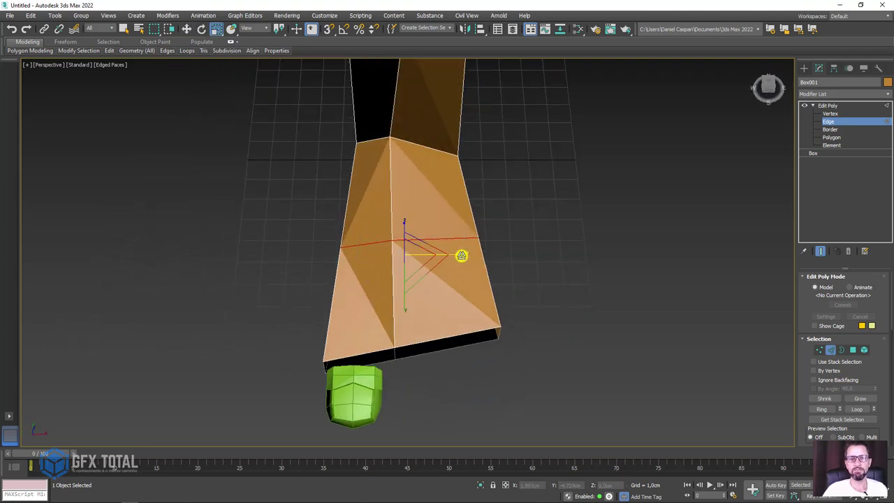
{"action": "left_click_drag", "start_coordinate": [462, 256], "coordinate": [459, 258]}
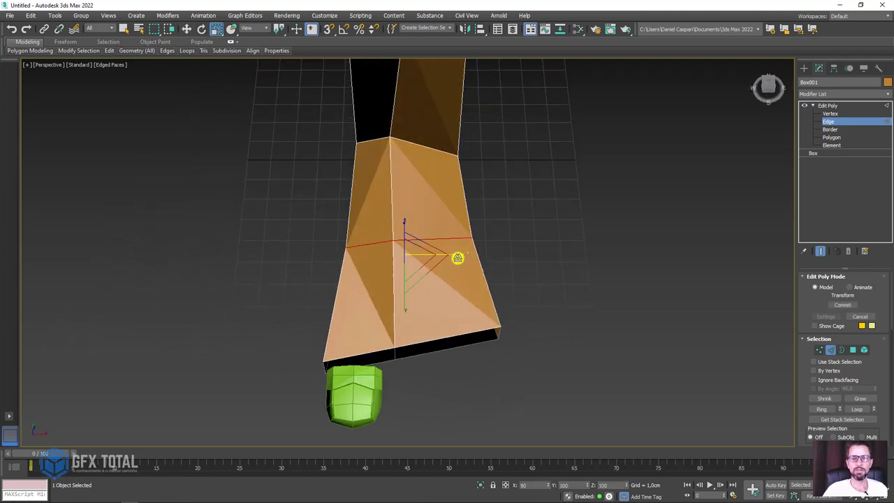
Insert a crosswise edge loop with Connect and scale it wider.
{"action": "middle_click_drag", "start_coordinate": [464, 258], "coordinate": [496, 295], "text": "alt"}
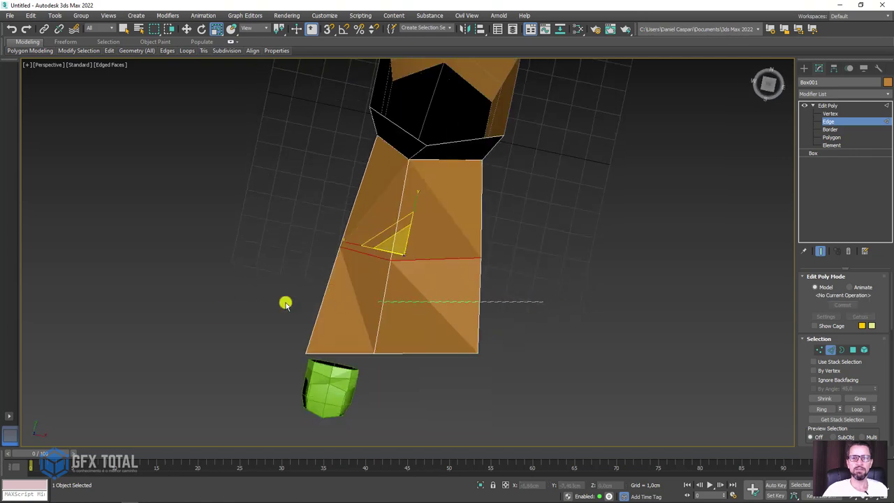
{"action": "key", "text": "ctrl+shift+e"}
{"action": "left_click_drag", "start_coordinate": [343, 294], "coordinate": [339, 294]}
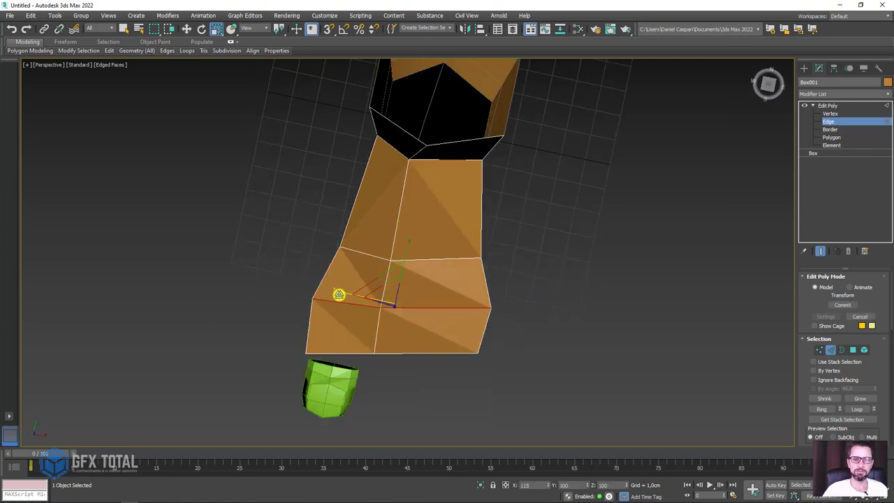
{"action": "mouse_move", "coordinate": [340, 294]}
{"action": "middle_mouse_down", "text": "alt"}
{"action": "mouse_move", "coordinate": [336, 275]}
{"action": "mouse_move", "coordinate": [363, 214]}
{"action": "mouse_move", "coordinate": [476, 266]}
{"action": "mouse_move", "coordinate": [458, 326]}
{"action": "mouse_move", "coordinate": [371, 267]}
{"action": "mouse_move", "coordinate": [420, 219]}
{"action": "mouse_move", "coordinate": [464, 261]}
{"action": "mouse_move", "coordinate": [433, 357]}
{"action": "mouse_move", "coordinate": [480, 301]}
{"action": "middle_mouse_up", "text": "alt"}
Clone the green toe Box002 to the right as Box003.
{"action": "left_click", "coordinate": [842, 105]}
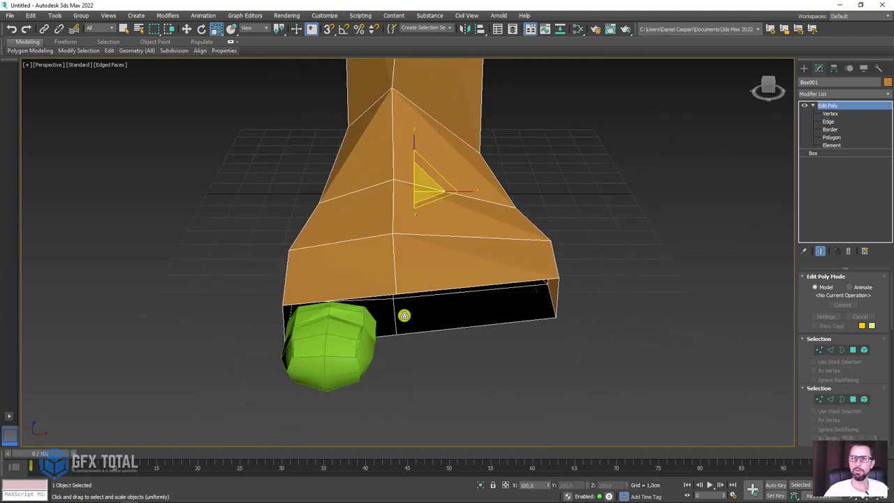
{"action": "left_click", "coordinate": [362, 337]}
{"action": "mouse_move", "coordinate": [363, 335]}
{"action": "middle_mouse_down", "text": "alt"}
{"action": "mouse_move", "coordinate": [389, 310]}
{"action": "mouse_move", "coordinate": [391, 363]}
{"action": "middle_mouse_up", "text": "alt"}
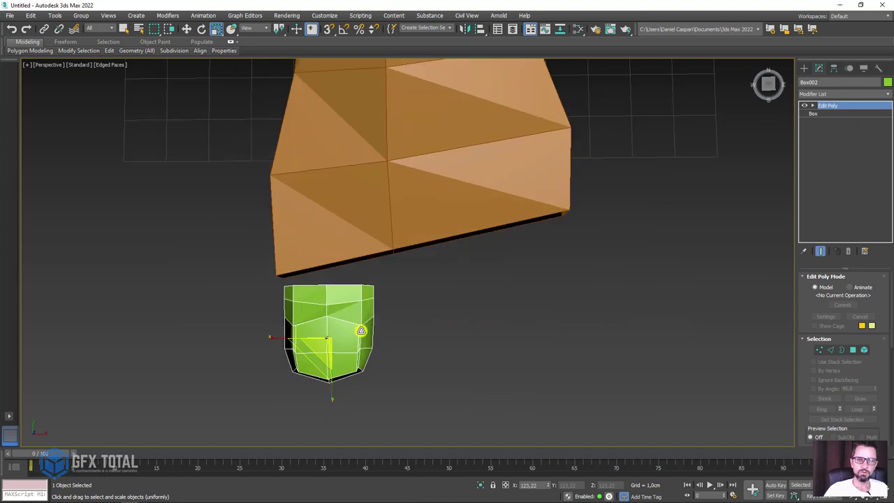
{"action": "key", "text": "w"}
{"action": "left_click_drag", "start_coordinate": [366, 337], "coordinate": [459, 338], "text": "shift"}
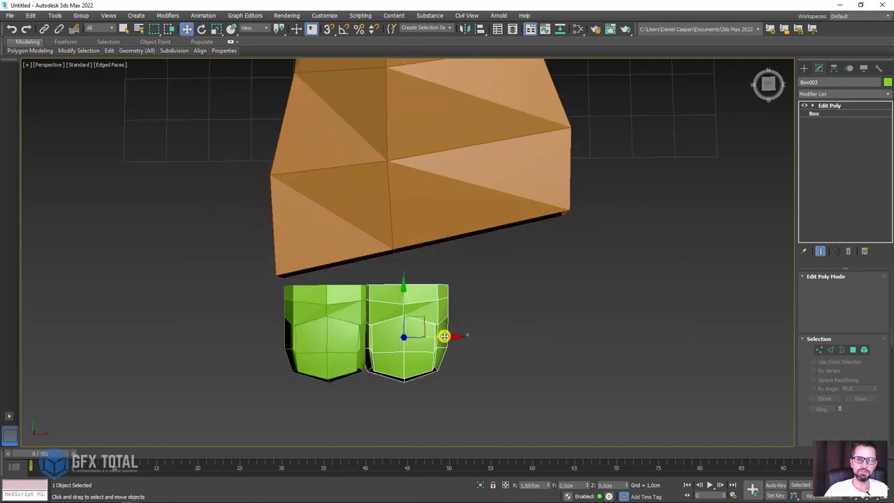
{"action": "left_click", "coordinate": [464, 295]}
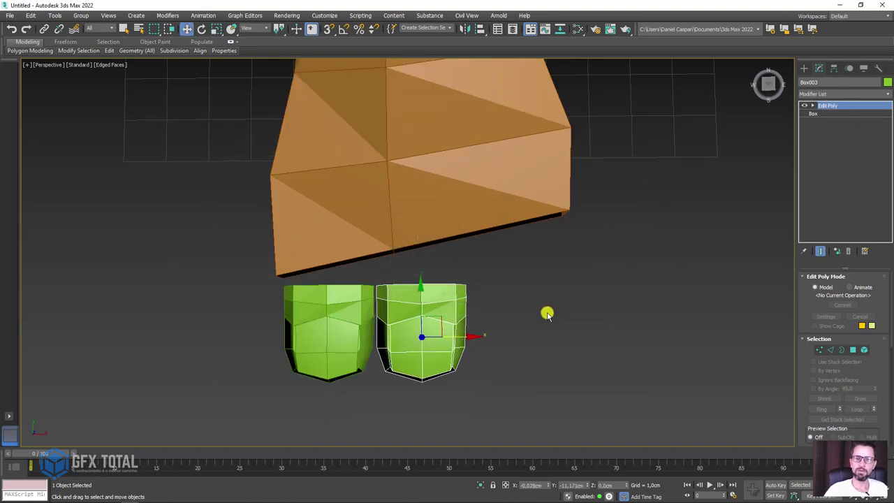
Scale Box003's element to 51% along X, then shrink it along Y.
{"action": "left_click", "coordinate": [810, 106]}
{"action": "left_click", "coordinate": [831, 145]}
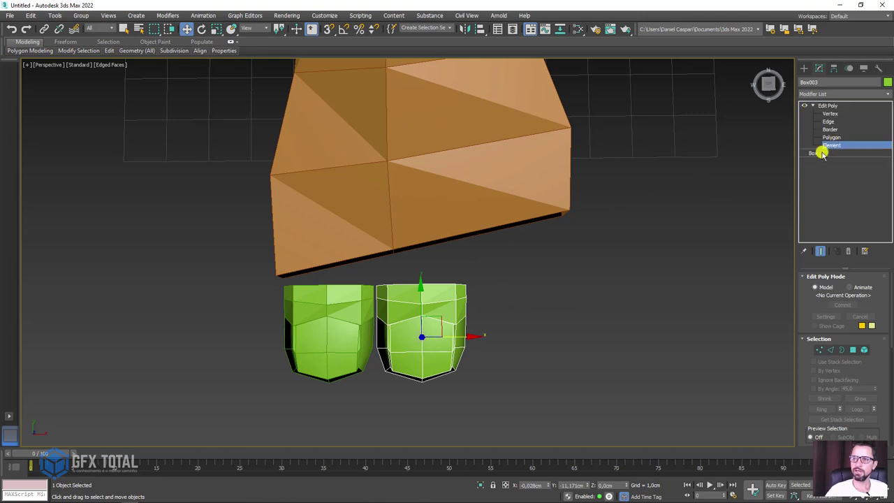
{"action": "left_click_drag", "start_coordinate": [628, 251], "coordinate": [392, 380]}
{"action": "key", "text": "e"}
{"action": "key", "text": "r"}
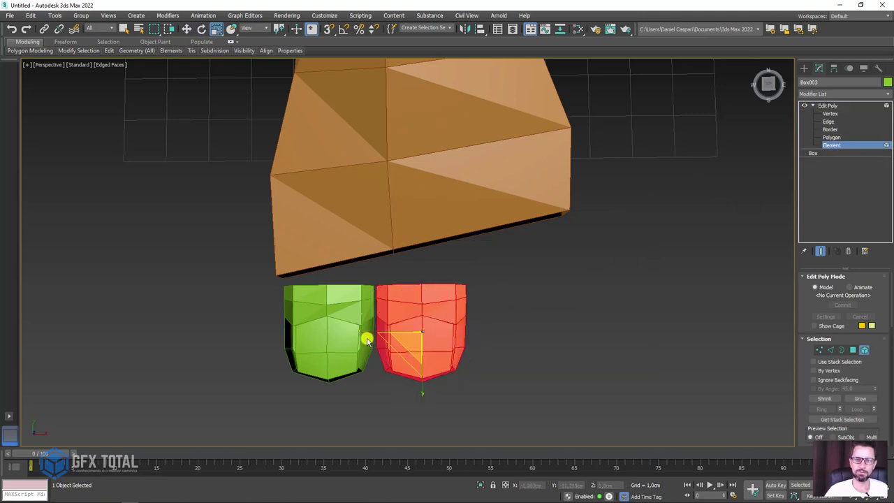
{"action": "left_click_drag", "start_coordinate": [367, 340], "coordinate": [398, 333]}
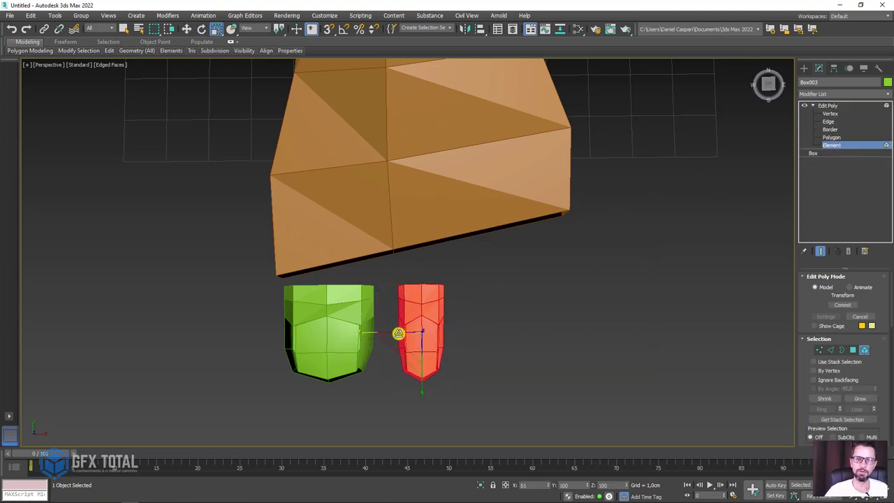
{"action": "middle_click_drag", "start_coordinate": [398, 333], "coordinate": [535, 323], "text": "alt"}
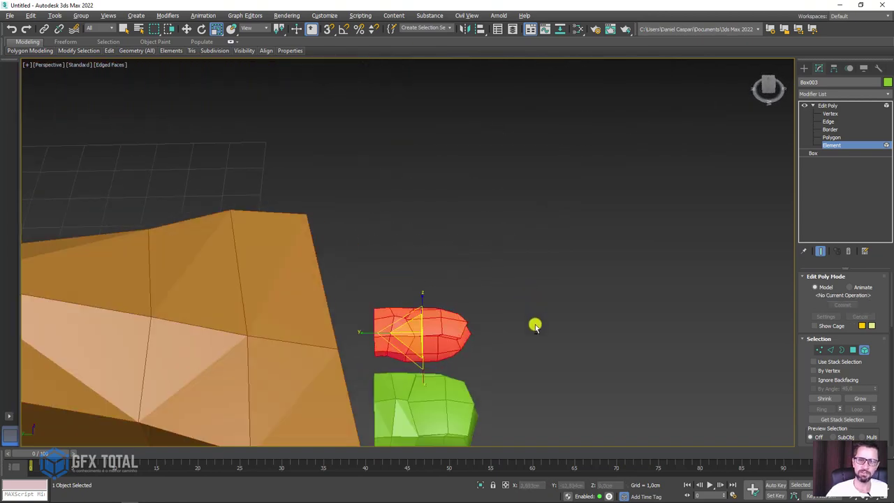
{"action": "scroll", "coordinate": [447, 338], "scroll_direction": "up", "scroll_amount": 2}
{"action": "mouse_move", "coordinate": [352, 330]}
{"action": "left_mouse_down"}
{"action": "mouse_move", "coordinate": [376, 326]}
{"action": "mouse_move", "coordinate": [305, 331]}
{"action": "left_mouse_up"}
Extrude the slim toe's open border in three segments toward the foot.
{"action": "left_click", "coordinate": [830, 130]}
{"action": "key", "text": "w"}
{"action": "middle_click_drag", "start_coordinate": [305, 331], "coordinate": [333, 306], "text": "alt"}
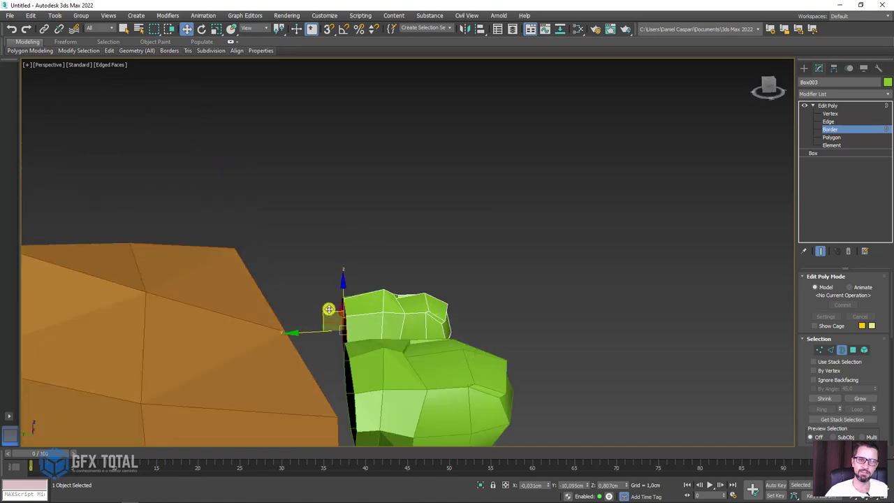
{"action": "left_click_drag", "start_coordinate": [326, 309], "coordinate": [294, 311], "text": "shift"}
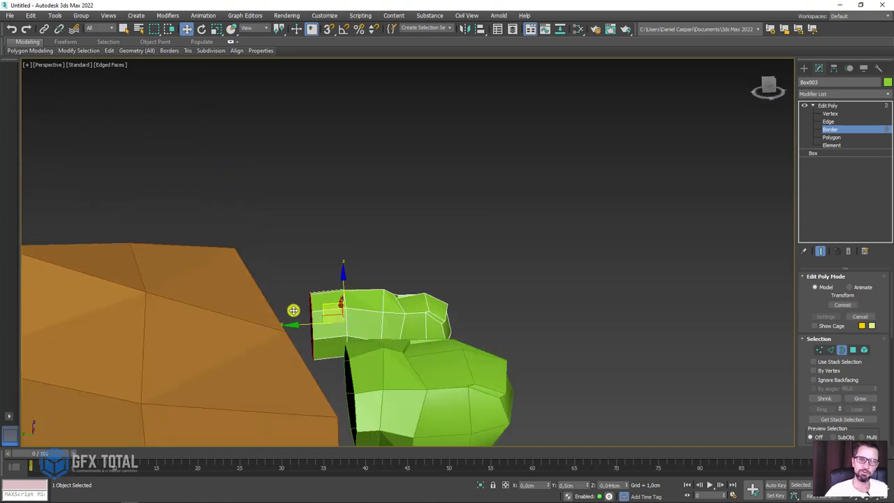
{"action": "mouse_move", "coordinate": [379, 316]}
{"action": "middle_mouse_down", "text": "alt"}
{"action": "mouse_move", "coordinate": [356, 350]}
{"action": "mouse_move", "coordinate": [284, 243]}
{"action": "mouse_move", "coordinate": [275, 329]}
{"action": "mouse_move", "coordinate": [292, 253]}
{"action": "mouse_move", "coordinate": [313, 315]}
{"action": "mouse_move", "coordinate": [334, 262]}
{"action": "middle_mouse_up", "text": "alt"}
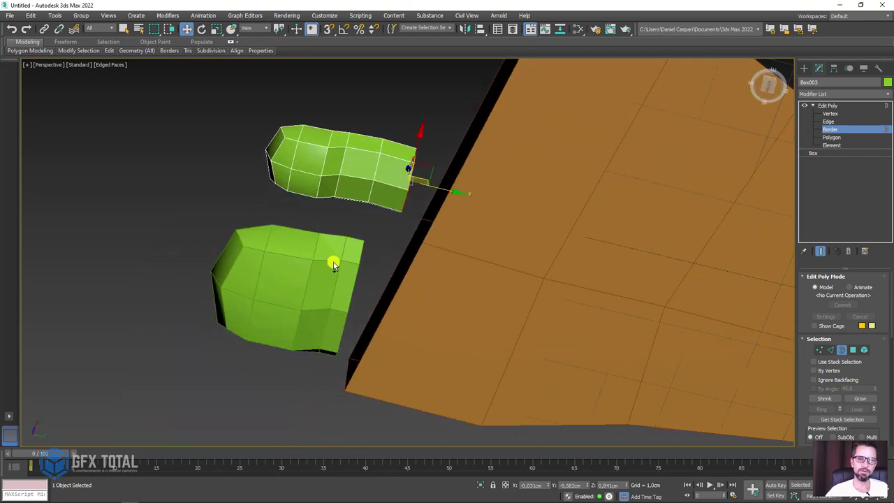
{"action": "left_click_drag", "start_coordinate": [333, 264], "coordinate": [340, 277]}
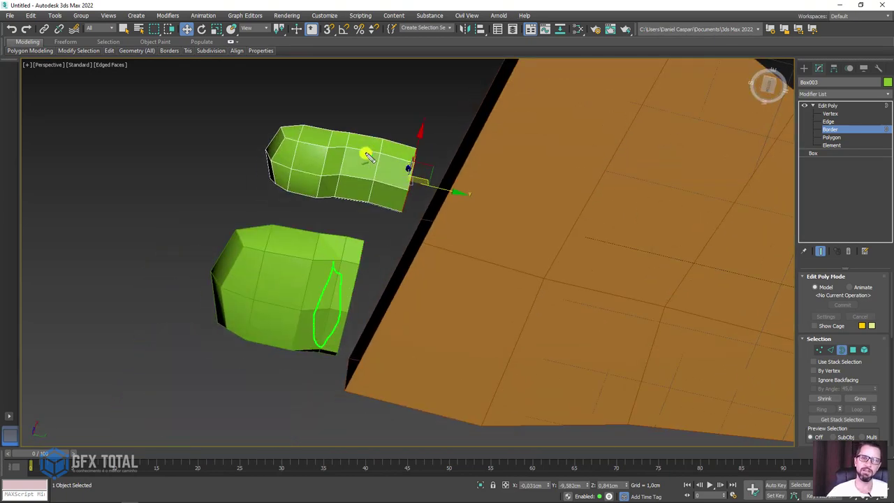
Bring up the foot soles reference photo.
{"action": "left_click_drag", "start_coordinate": [350, 199], "coordinate": [415, 189]}
{"action": "key", "text": "Escape"}
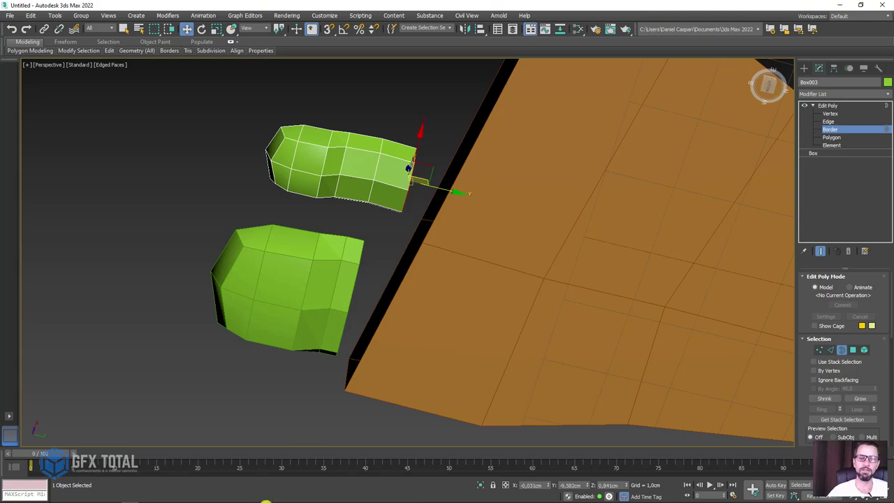
{"action": "left_click", "coordinate": [150, 497]}
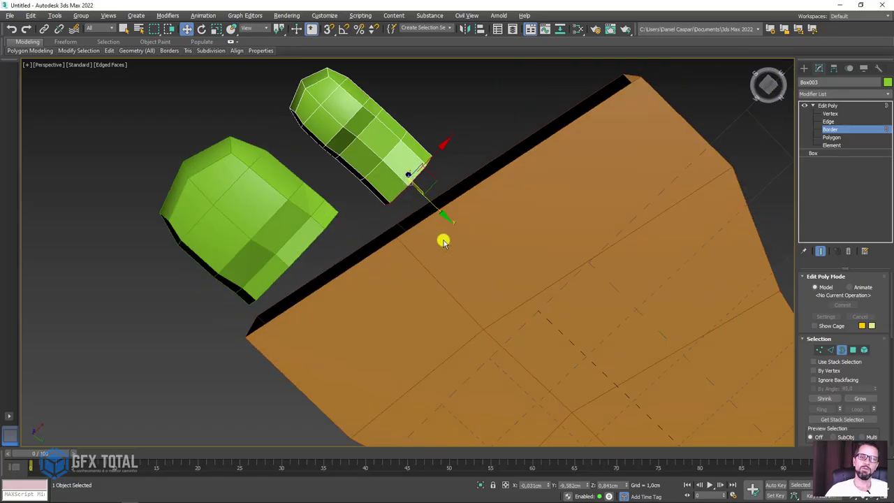
Slide the slim toe Box003 left along X next to the big toe.
{"action": "left_click", "coordinate": [824, 106]}
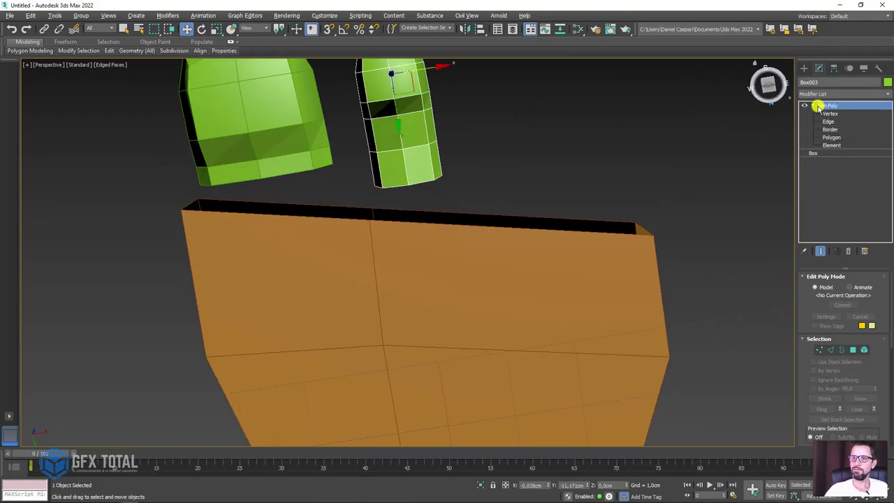
{"action": "left_click", "coordinate": [814, 106]}
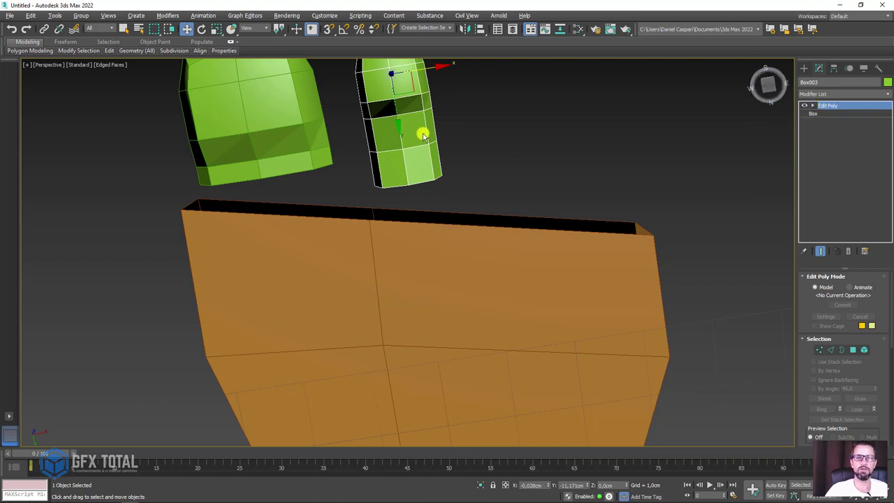
{"action": "middle_click_drag", "start_coordinate": [422, 135], "coordinate": [439, 189]}
{"action": "left_click_drag", "start_coordinate": [442, 163], "coordinate": [418, 168]}
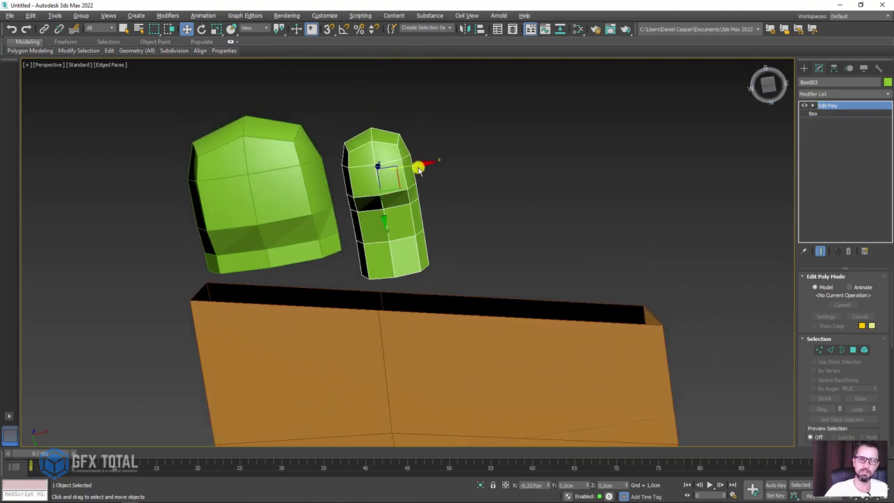
Move Box001's front-edge vertex up and left to sit between the green toes.
{"action": "left_click", "coordinate": [253, 206]}
{"action": "mouse_move", "coordinate": [252, 205]}
{"action": "middle_mouse_down", "text": "alt"}
{"action": "mouse_move", "coordinate": [379, 252]}
{"action": "mouse_move", "coordinate": [359, 343]}
{"action": "middle_mouse_up", "text": "alt"}
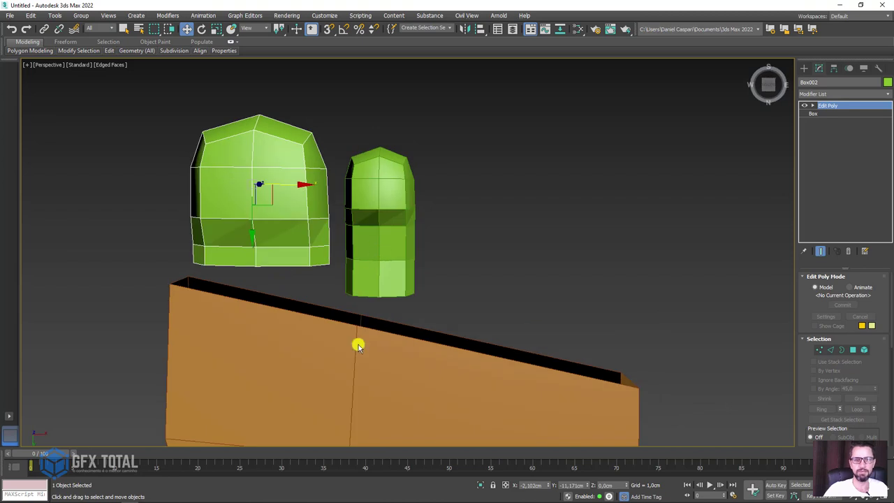
{"action": "left_click", "coordinate": [360, 343]}
{"action": "middle_click_drag", "start_coordinate": [402, 323], "coordinate": [438, 277]}
{"action": "left_click", "coordinate": [829, 114]}
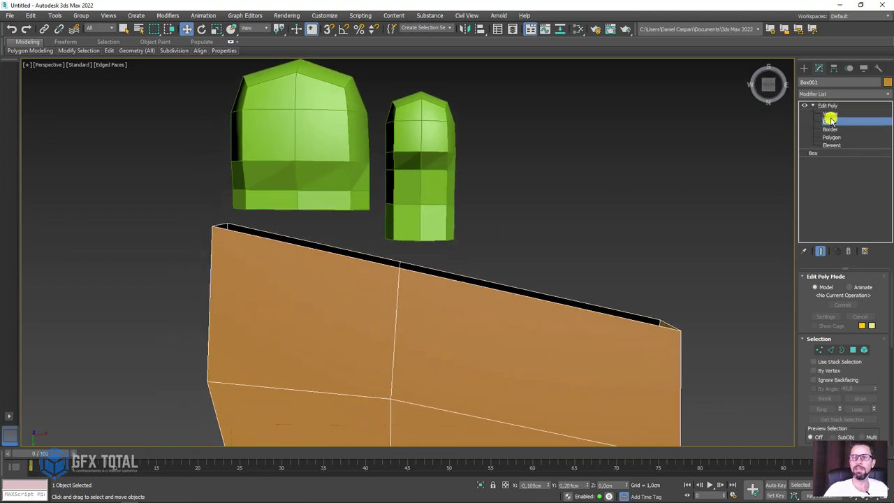
{"action": "left_click", "coordinate": [391, 398]}
{"action": "left_click", "coordinate": [409, 260]}
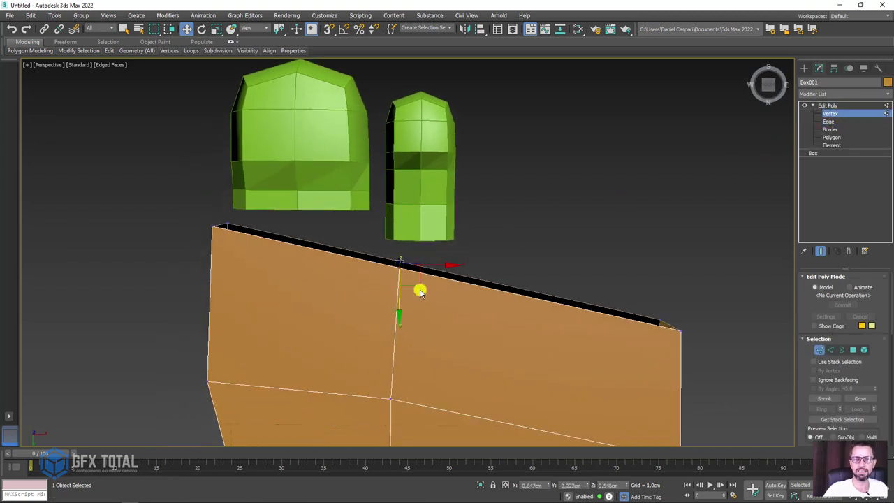
{"action": "mouse_move", "coordinate": [415, 282]}
{"action": "left_mouse_down"}
{"action": "mouse_move", "coordinate": [389, 255]}
{"action": "mouse_move", "coordinate": [393, 263]}
{"action": "mouse_move", "coordinate": [278, 275]}
{"action": "left_mouse_up"}
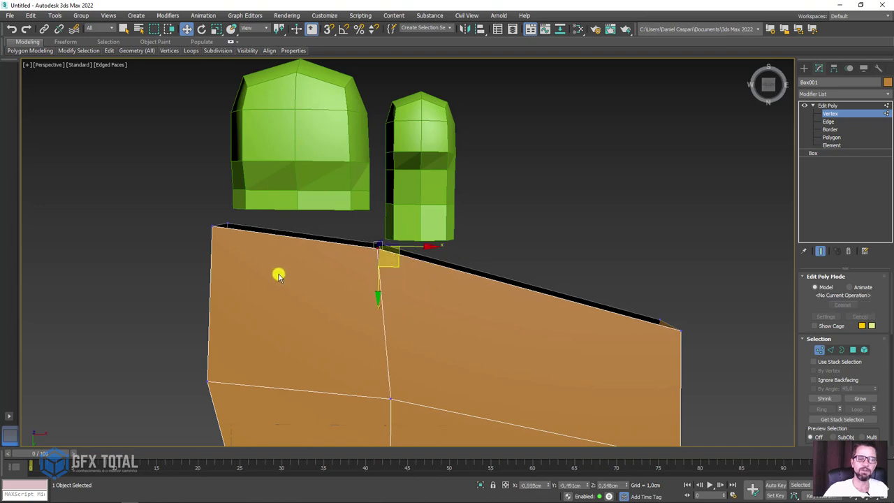
{"action": "mouse_move", "coordinate": [278, 275]}
{"action": "middle_mouse_down", "text": "alt"}
{"action": "mouse_move", "coordinate": [429, 198]}
{"action": "mouse_move", "coordinate": [475, 231]}
{"action": "mouse_move", "coordinate": [439, 202]}
{"action": "mouse_move", "coordinate": [424, 227]}
{"action": "mouse_move", "coordinate": [535, 259]}
{"action": "mouse_move", "coordinate": [515, 351]}
{"action": "mouse_move", "coordinate": [487, 324]}
{"action": "mouse_move", "coordinate": [474, 282]}
{"action": "middle_mouse_up", "text": "alt"}
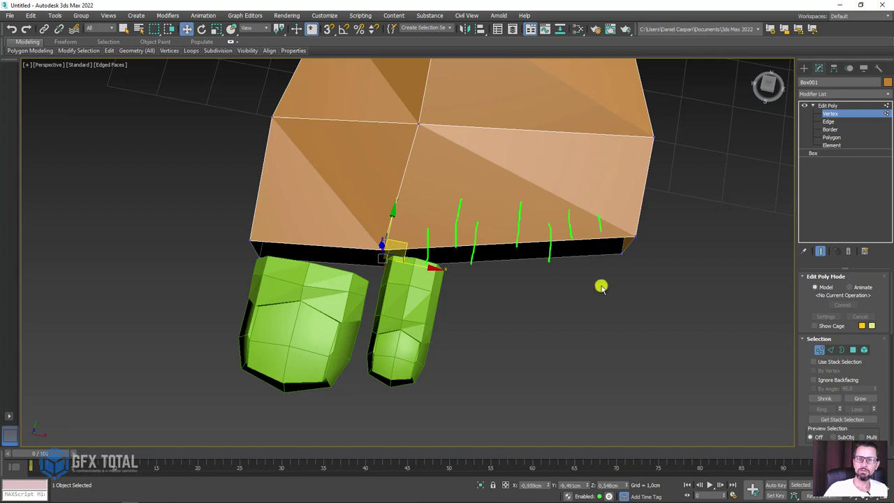
Select the edge ring at the foot's bottom front and nudge it slightly.
{"action": "left_click_drag", "start_coordinate": [601, 286], "coordinate": [601, 288]}
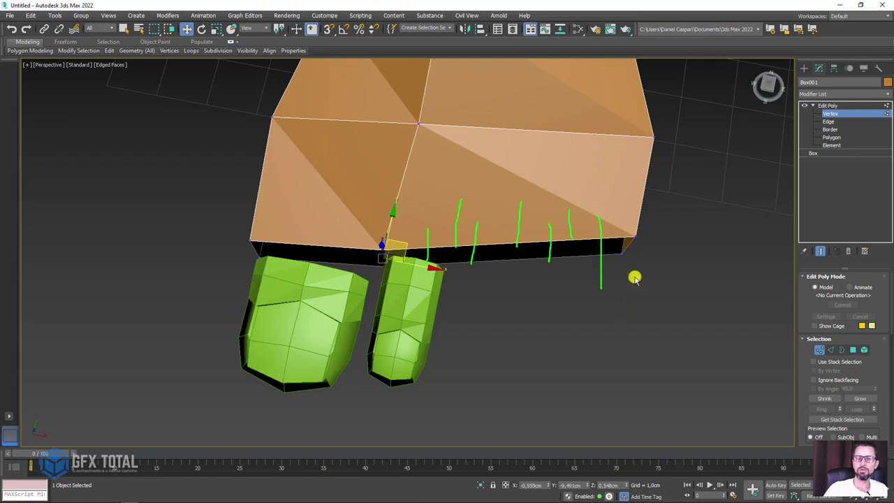
{"action": "left_click", "coordinate": [830, 122]}
{"action": "left_click", "coordinate": [481, 214]}
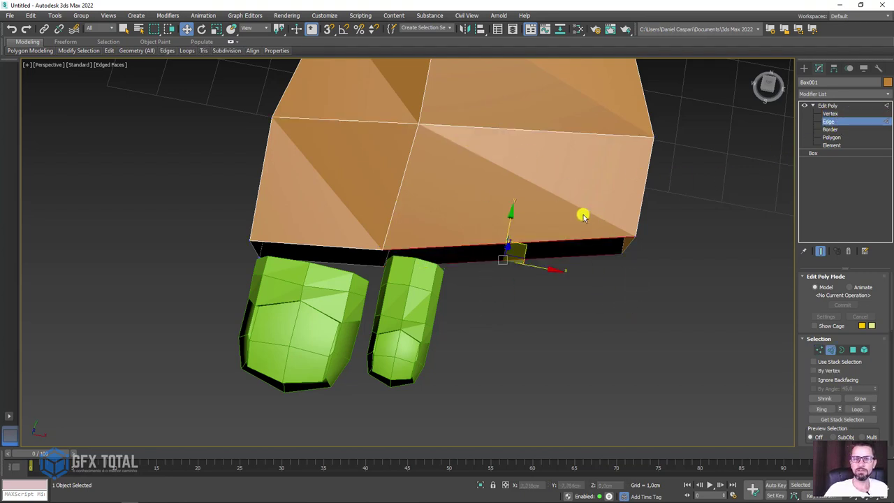
{"action": "left_click", "coordinate": [820, 408]}
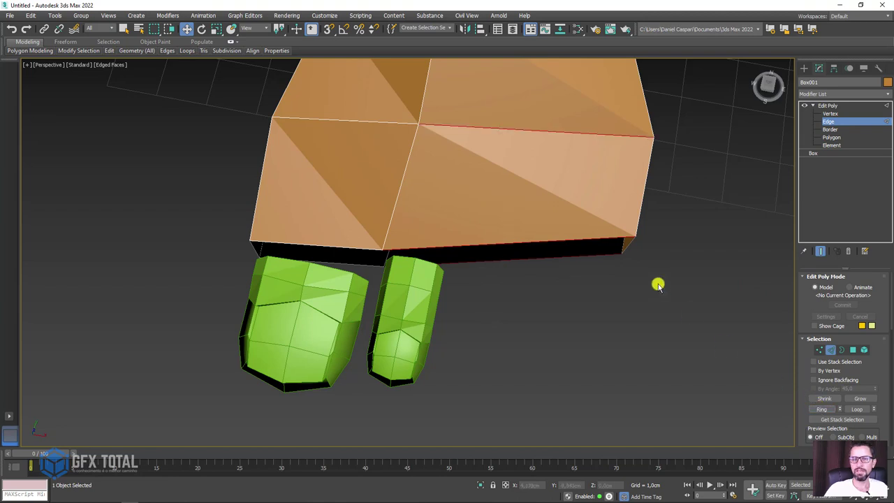
{"action": "middle_click_drag", "start_coordinate": [659, 281], "coordinate": [562, 344], "text": "alt"}
{"action": "scroll", "coordinate": [563, 249], "scroll_direction": "up", "scroll_amount": 3}
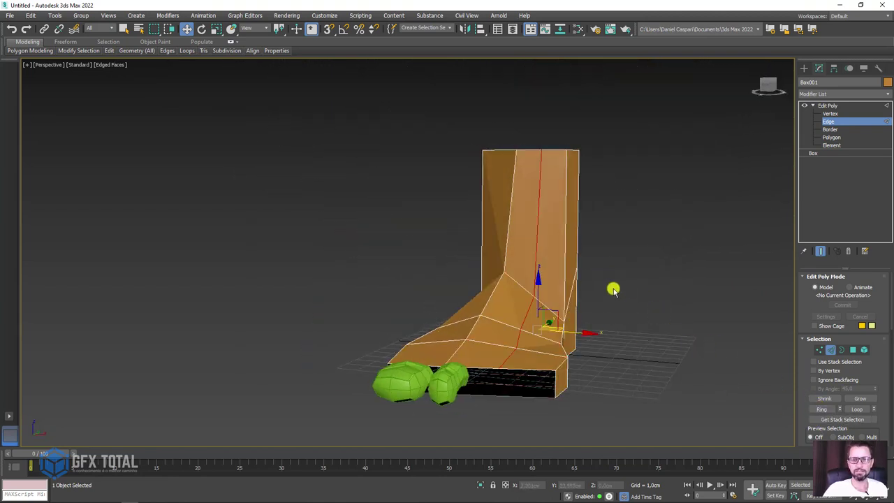
{"action": "mouse_move", "coordinate": [613, 288]}
{"action": "middle_mouse_down", "text": "alt"}
{"action": "mouse_move", "coordinate": [503, 300]}
{"action": "mouse_move", "coordinate": [575, 310]}
{"action": "mouse_move", "coordinate": [589, 240]}
{"action": "mouse_move", "coordinate": [631, 328]}
{"action": "mouse_move", "coordinate": [608, 236]}
{"action": "mouse_move", "coordinate": [557, 237]}
{"action": "mouse_move", "coordinate": [520, 270]}
{"action": "middle_mouse_up", "text": "alt"}
{"action": "scroll", "coordinate": [517, 257], "scroll_direction": "up", "scroll_amount": 3}
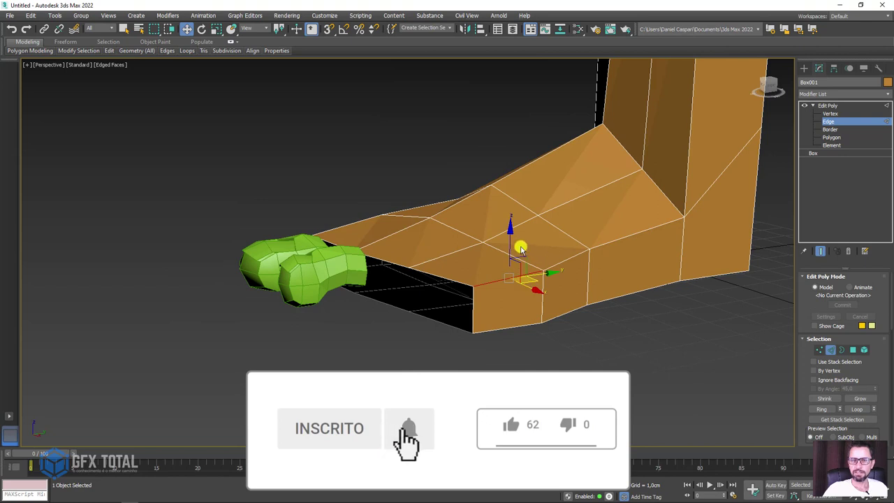
{"action": "mouse_move", "coordinate": [517, 257]}
{"action": "left_mouse_down"}
{"action": "mouse_move", "coordinate": [565, 252]}
{"action": "mouse_move", "coordinate": [525, 299]}
{"action": "mouse_move", "coordinate": [512, 269]}
{"action": "left_mouse_up"}
{"action": "middle_click_drag", "start_coordinate": [512, 269], "coordinate": [479, 300], "text": "alt"}
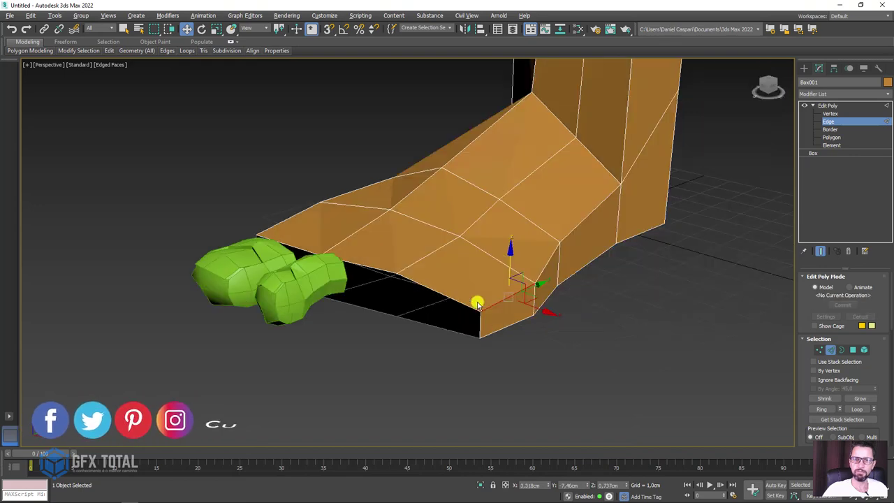
Shift-drag the second toe Box003 slightly left to clone a third toe, Box004.
{"action": "left_click", "coordinate": [828, 106]}
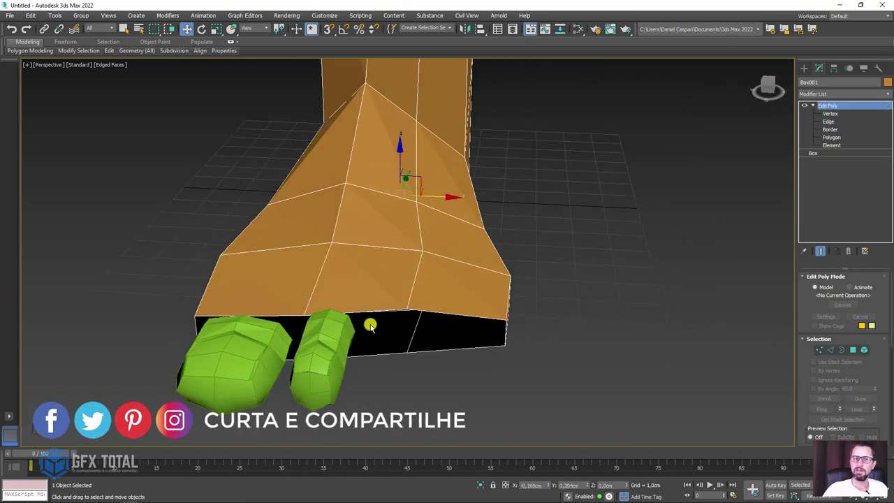
{"action": "left_click", "coordinate": [329, 357]}
{"action": "middle_click_drag", "start_coordinate": [328, 357], "coordinate": [352, 324], "text": "alt"}
{"action": "mouse_move", "coordinate": [347, 336]}
{"action": "left_mouse_down"}
{"action": "mouse_move", "coordinate": [338, 337]}
{"action": "mouse_move", "coordinate": [397, 345]}
{"action": "left_mouse_up"}
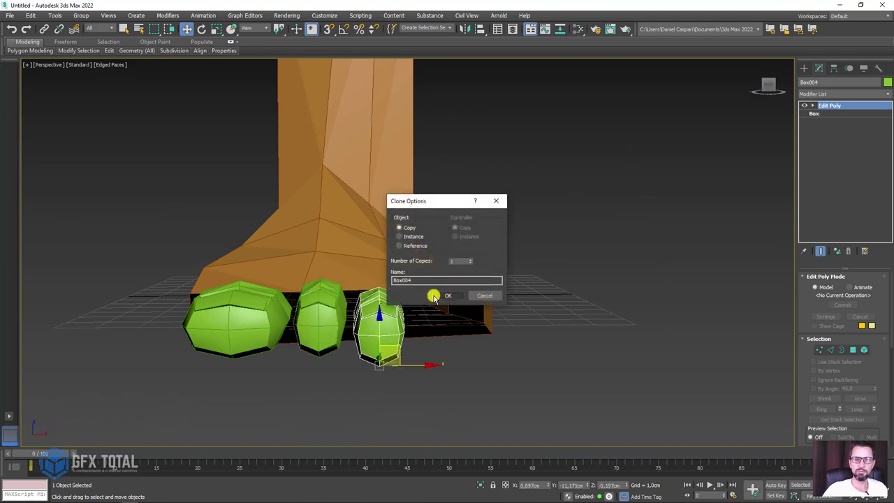
Confirm the Box004 clone, rotate it upright, and place it beside the second toe.
{"action": "key", "text": "Return"}
{"action": "key", "text": "e"}
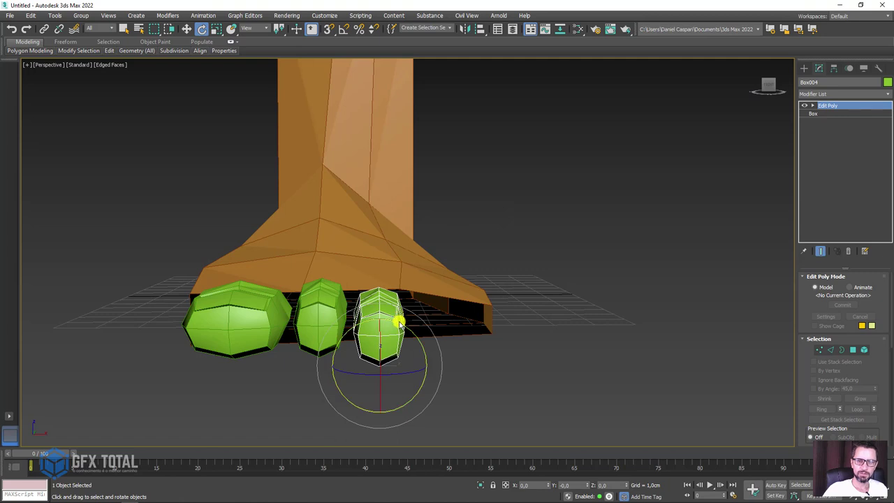
{"action": "left_click_drag", "start_coordinate": [398, 323], "coordinate": [406, 320]}
{"action": "key", "text": "w"}
{"action": "mouse_move", "coordinate": [403, 321]}
{"action": "middle_mouse_down", "text": "alt"}
{"action": "mouse_move", "coordinate": [427, 335]}
{"action": "mouse_move", "coordinate": [409, 348]}
{"action": "middle_mouse_up", "text": "alt"}
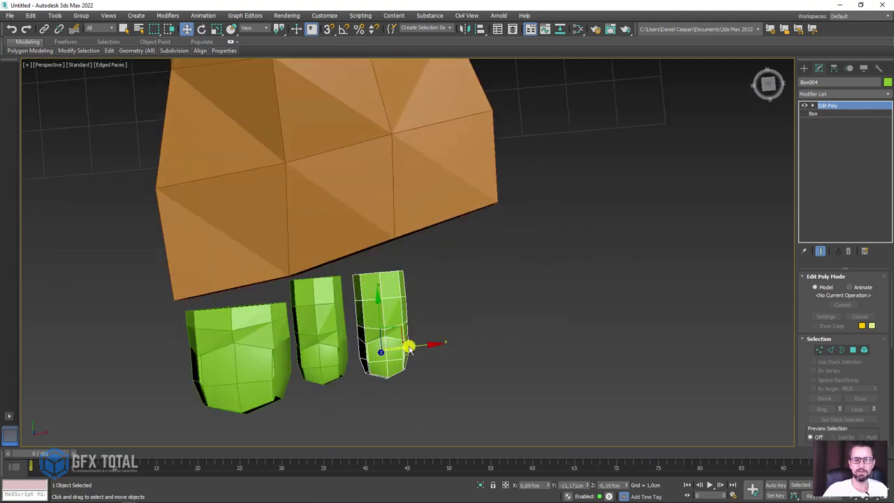
{"action": "left_click_drag", "start_coordinate": [401, 333], "coordinate": [397, 317]}
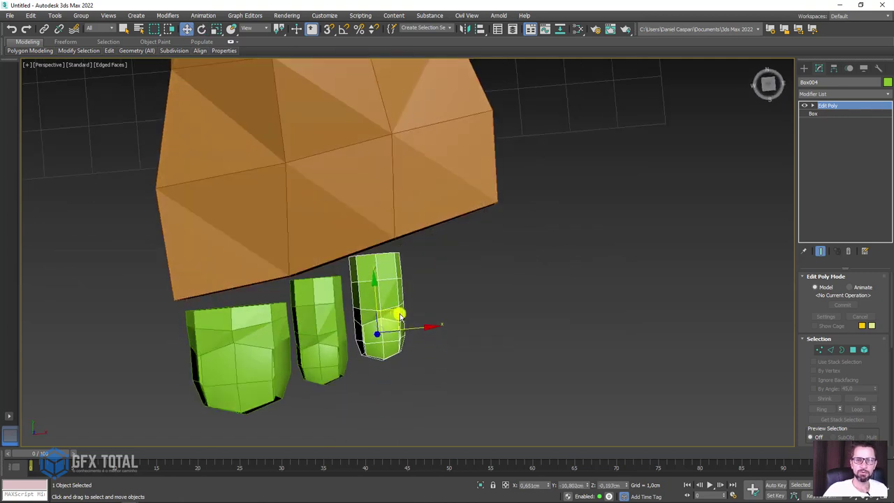
{"action": "middle_click_drag", "start_coordinate": [544, 288], "coordinate": [455, 297], "text": "alt"}
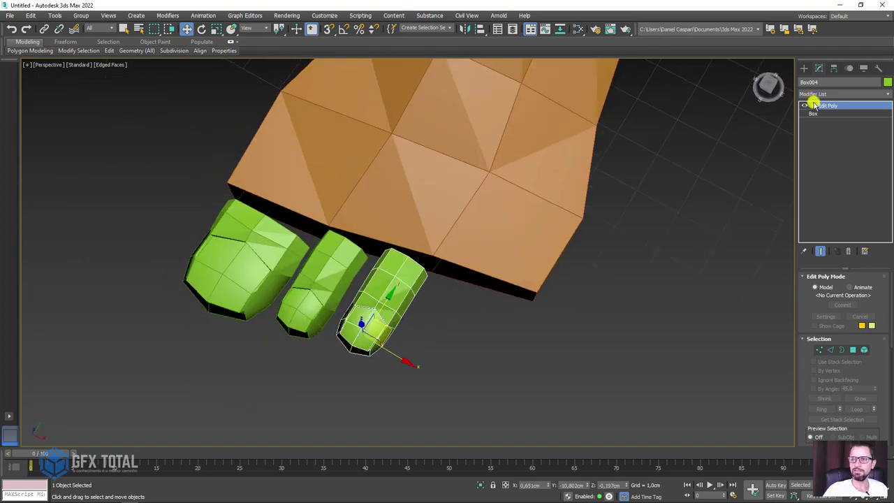
Pull Box004's open border down slightly.
{"action": "left_click", "coordinate": [831, 129]}
{"action": "middle_click_drag", "start_coordinate": [406, 268], "coordinate": [484, 277], "text": "alt"}
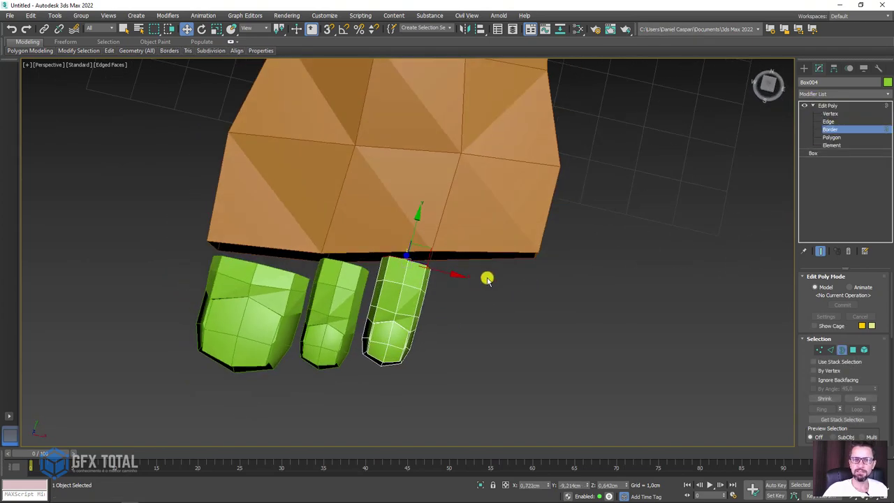
{"action": "scroll", "coordinate": [410, 264], "scroll_direction": "up", "scroll_amount": 3}
{"action": "left_click_drag", "start_coordinate": [371, 198], "coordinate": [368, 203]}
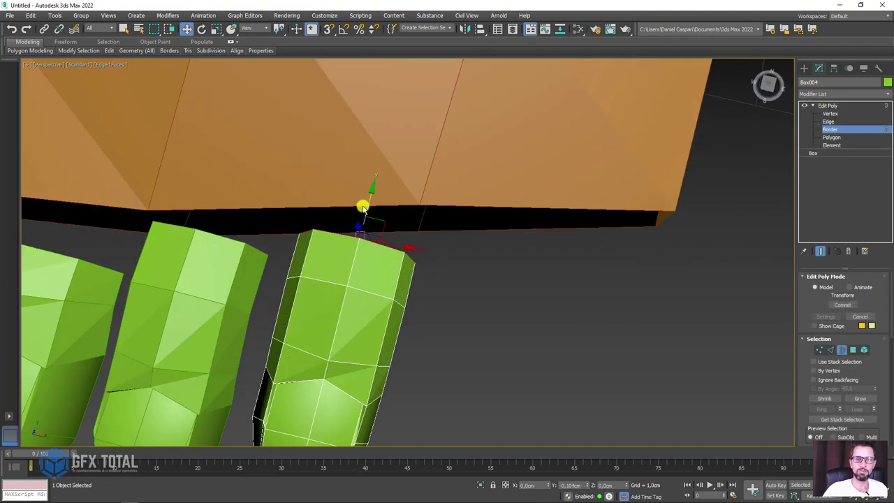
Turn on Soft Selection for the third toe's open border.
{"action": "mouse_move", "coordinate": [363, 207]}
{"action": "middle_mouse_down", "text": "alt"}
{"action": "mouse_move", "coordinate": [371, 208]}
{"action": "mouse_move", "coordinate": [385, 153]}
{"action": "mouse_move", "coordinate": [395, 244]}
{"action": "mouse_move", "coordinate": [365, 265]}
{"action": "mouse_move", "coordinate": [385, 279]}
{"action": "mouse_move", "coordinate": [379, 222]}
{"action": "mouse_move", "coordinate": [373, 261]}
{"action": "middle_mouse_up", "text": "alt"}
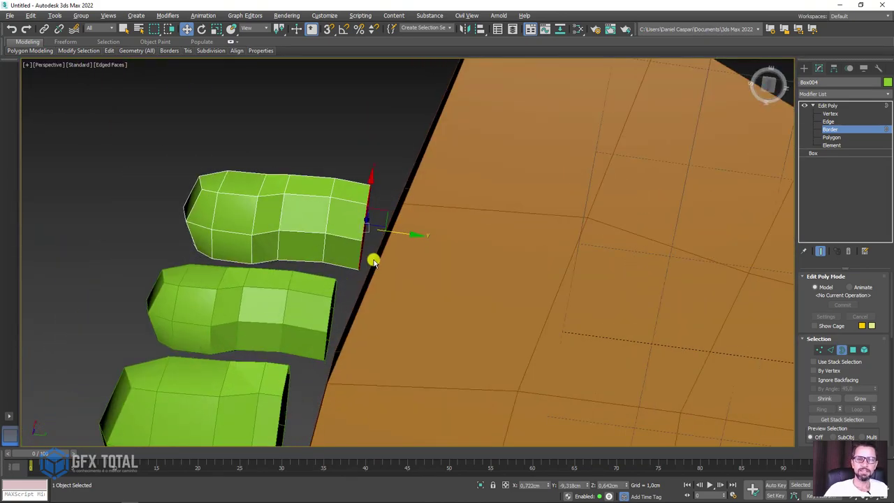
{"action": "scroll", "coordinate": [803, 279], "scroll_direction": "down", "scroll_amount": 3}
{"action": "scroll", "coordinate": [818, 231], "scroll_direction": "down", "scroll_amount": 2}
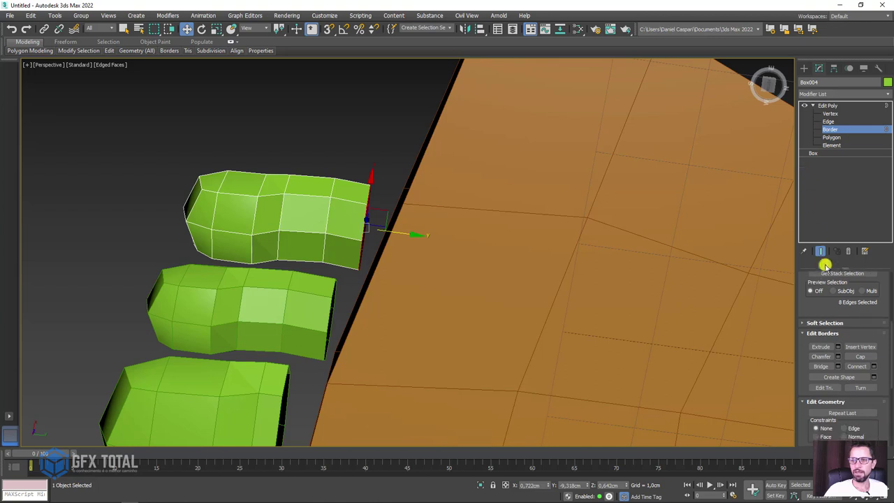
{"action": "left_click", "coordinate": [807, 321]}
{"action": "scroll", "coordinate": [814, 364], "scroll_direction": "up", "scroll_amount": 3}
{"action": "scroll", "coordinate": [823, 345], "scroll_direction": "up", "scroll_amount": 1}
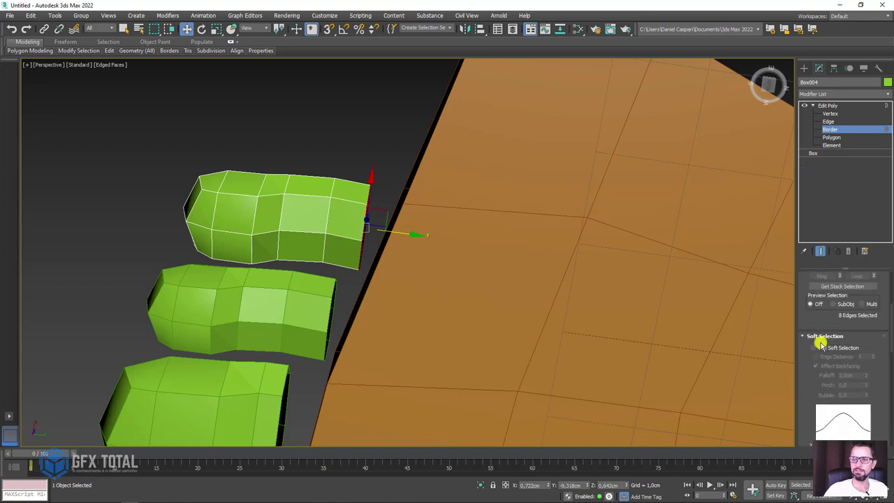
{"action": "left_click", "coordinate": [816, 349]}
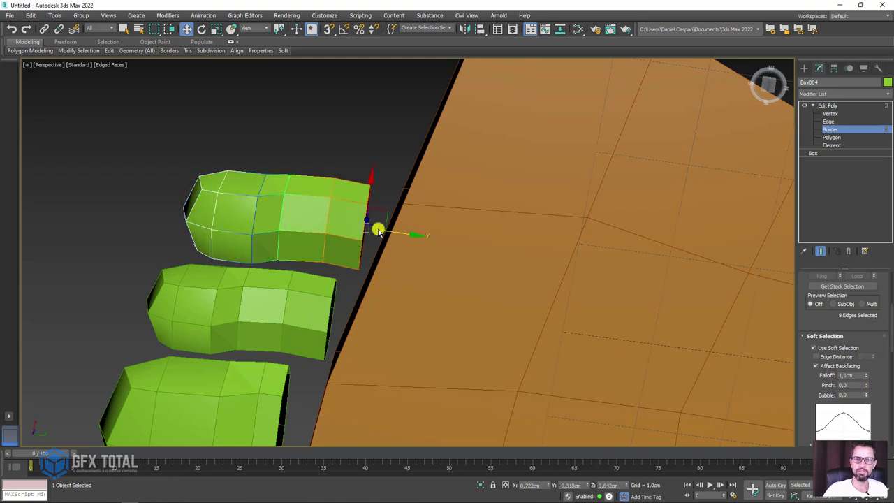
Adjust the toe's length with the soft-falloff border, then turn Soft Selection off.
{"action": "left_click_drag", "start_coordinate": [378, 231], "coordinate": [367, 233]}
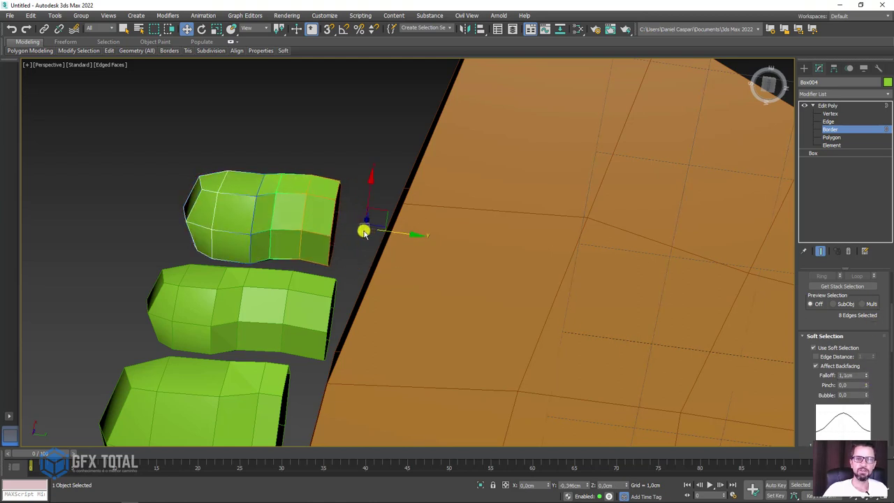
{"action": "mouse_move", "coordinate": [369, 216]}
{"action": "middle_mouse_down", "text": "alt"}
{"action": "mouse_move", "coordinate": [382, 315]}
{"action": "mouse_move", "coordinate": [368, 263]}
{"action": "middle_mouse_up", "text": "alt"}
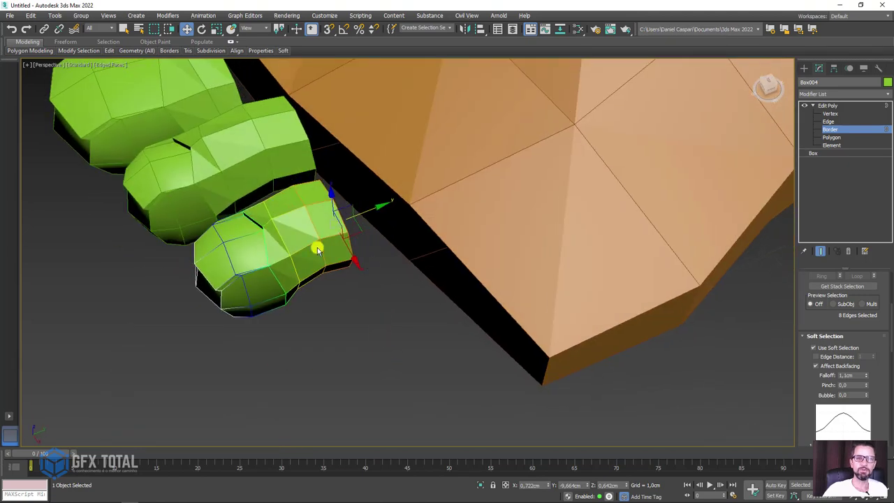
{"action": "mouse_move", "coordinate": [318, 250]}
{"action": "middle_mouse_down", "text": "alt"}
{"action": "mouse_move", "coordinate": [365, 319]}
{"action": "mouse_move", "coordinate": [694, 302]}
{"action": "middle_mouse_up", "text": "alt"}
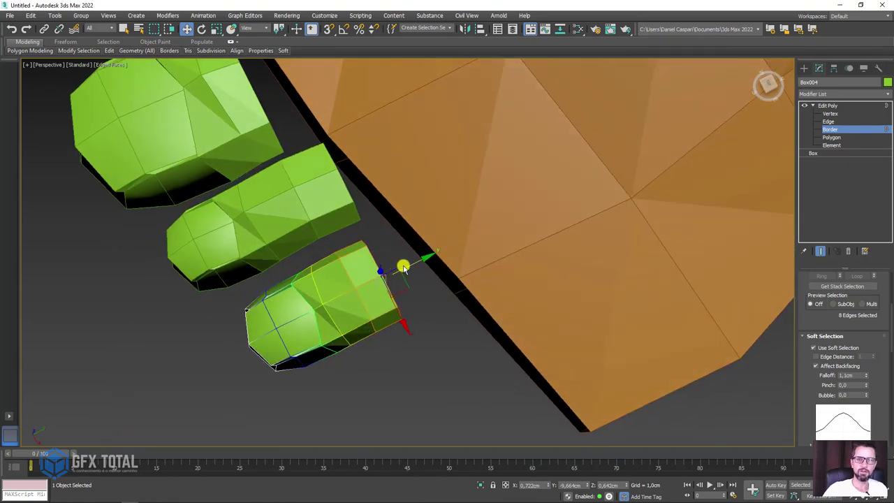
{"action": "left_click_drag", "start_coordinate": [404, 269], "coordinate": [415, 264]}
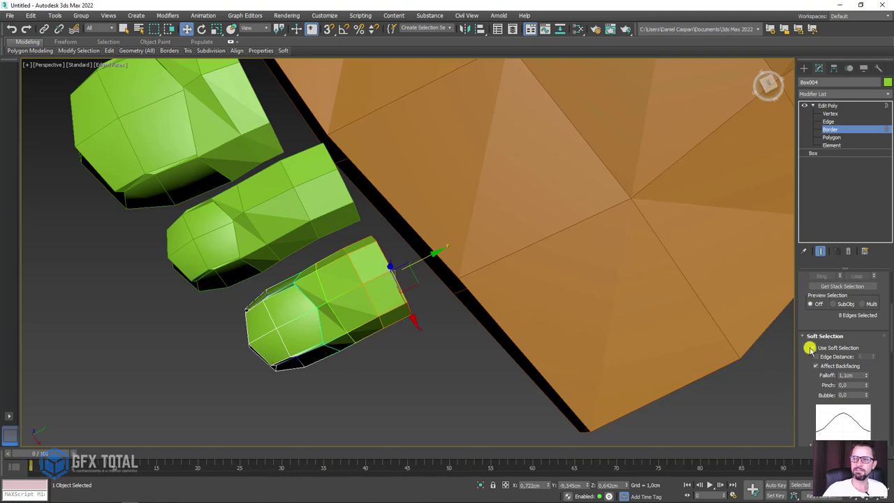
{"action": "left_click", "coordinate": [815, 347]}
{"action": "mouse_move", "coordinate": [715, 355]}
{"action": "middle_mouse_down", "text": "alt"}
{"action": "mouse_move", "coordinate": [594, 351]}
{"action": "mouse_move", "coordinate": [435, 314]}
{"action": "mouse_move", "coordinate": [457, 246]}
{"action": "middle_mouse_up", "text": "alt"}
{"action": "key", "text": "e"}
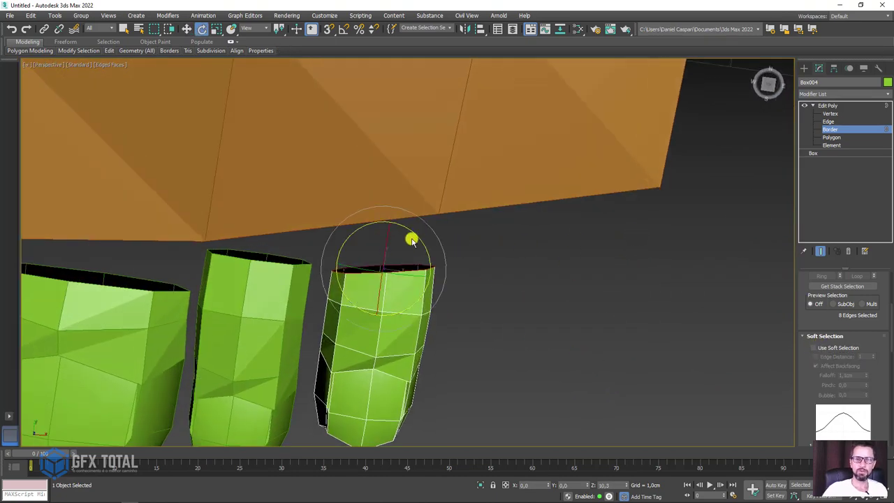
{"action": "left_click", "coordinate": [836, 107]}
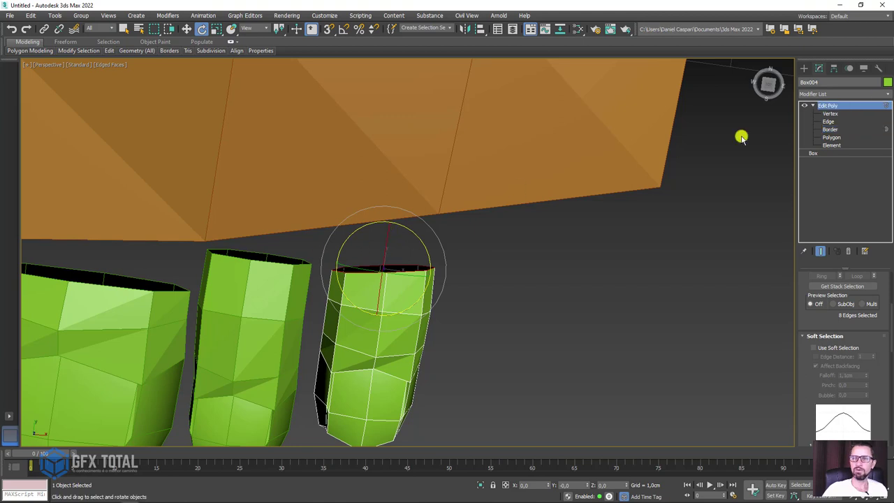
Clone the third toe as Box005 and squash its element vertically.
{"action": "key", "text": "w"}
{"action": "left_click_drag", "start_coordinate": [396, 365], "coordinate": [486, 332], "text": "shift"}
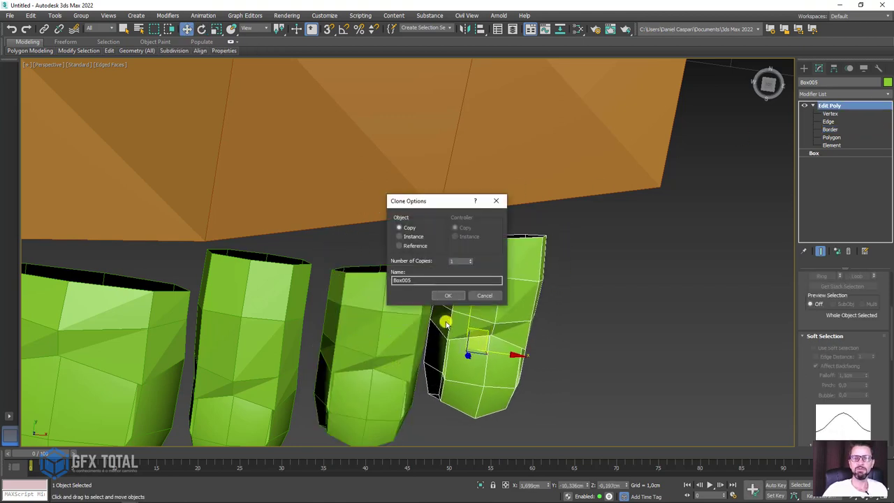
{"action": "left_click", "coordinate": [448, 296]}
{"action": "mouse_move", "coordinate": [519, 345]}
{"action": "middle_mouse_down", "text": "alt"}
{"action": "mouse_move", "coordinate": [485, 259]}
{"action": "mouse_move", "coordinate": [429, 271]}
{"action": "mouse_move", "coordinate": [499, 272]}
{"action": "mouse_move", "coordinate": [533, 285]}
{"action": "mouse_move", "coordinate": [545, 311]}
{"action": "mouse_move", "coordinate": [511, 312]}
{"action": "middle_mouse_up", "text": "alt"}
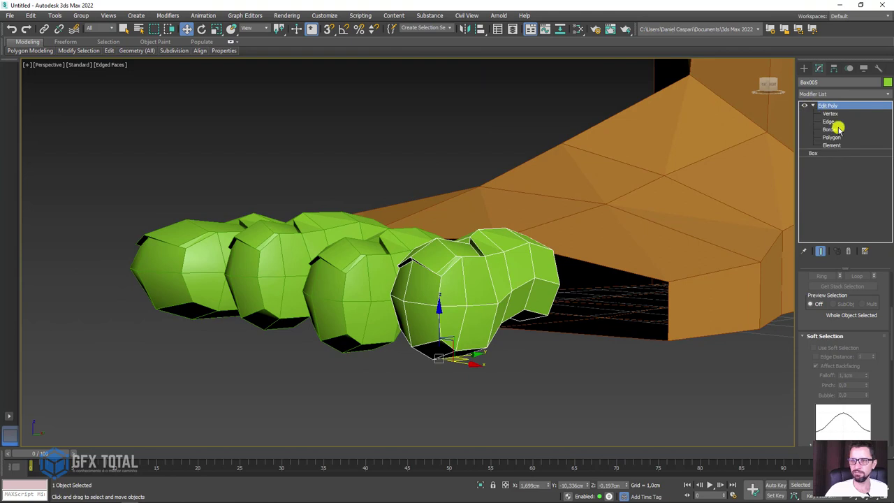
{"action": "left_click", "coordinate": [836, 143]}
{"action": "left_click", "coordinate": [540, 263]}
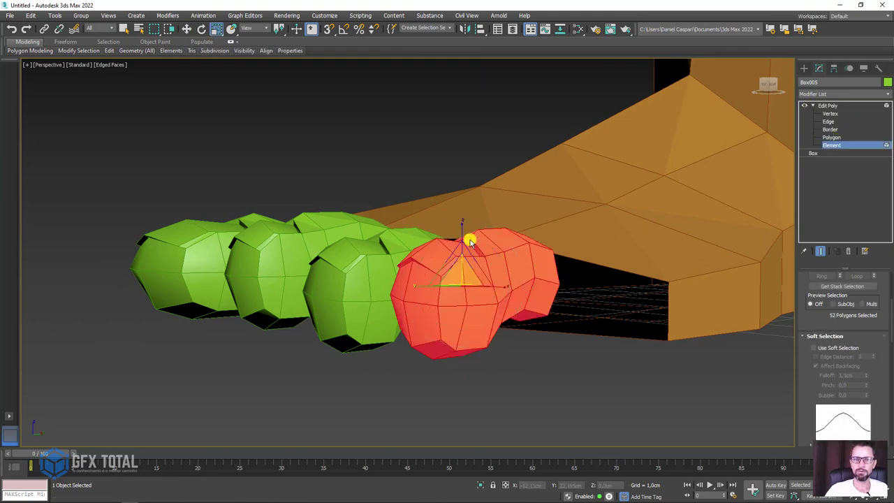
{"action": "left_click_drag", "start_coordinate": [458, 229], "coordinate": [460, 271]}
Squash the third toe's element vertically to 79%.
{"action": "key", "text": "w"}
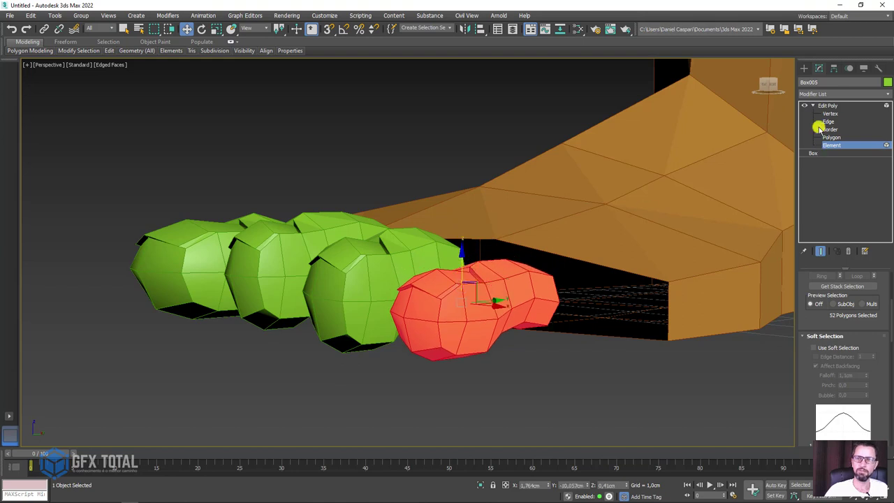
{"action": "left_click", "coordinate": [828, 105]}
{"action": "left_click", "coordinate": [385, 264]}
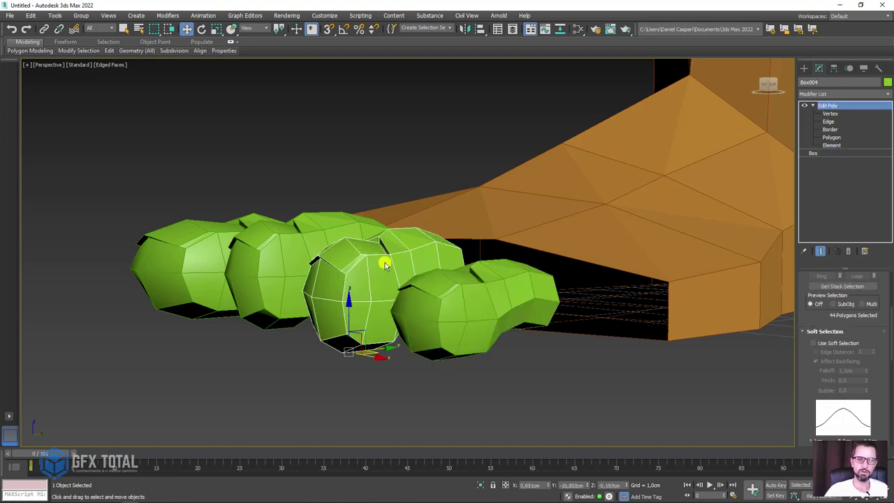
{"action": "key", "text": "5"}
{"action": "key", "text": "r"}
{"action": "left_click_drag", "start_coordinate": [370, 225], "coordinate": [373, 238]}
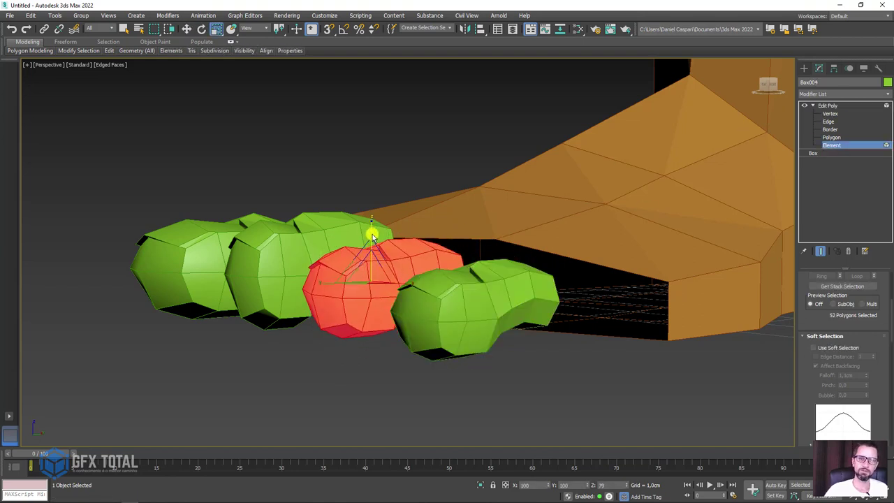
{"action": "mouse_move", "coordinate": [373, 238]}
{"action": "middle_mouse_down", "text": "alt"}
{"action": "mouse_move", "coordinate": [381, 246]}
{"action": "mouse_move", "coordinate": [366, 257]}
{"action": "middle_mouse_up", "text": "alt"}
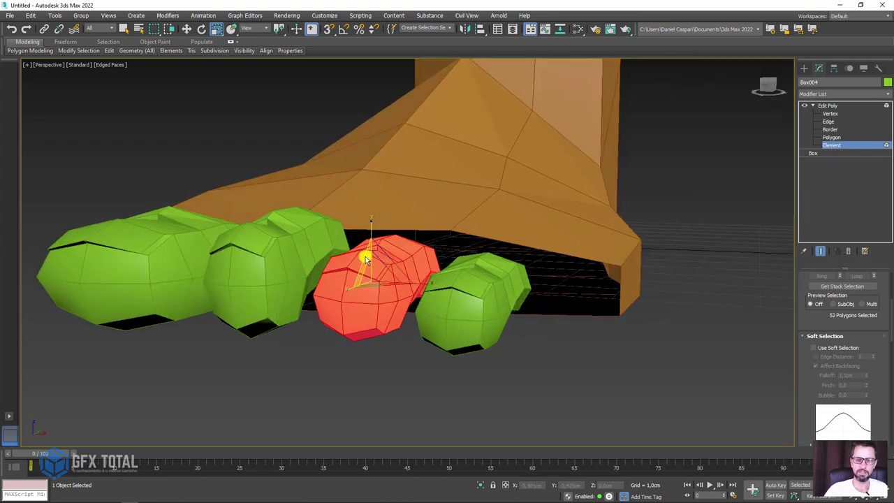
Scale the second toe's element down in height to about 83%.
{"action": "key", "text": "5"}
{"action": "left_click", "coordinate": [317, 267]}
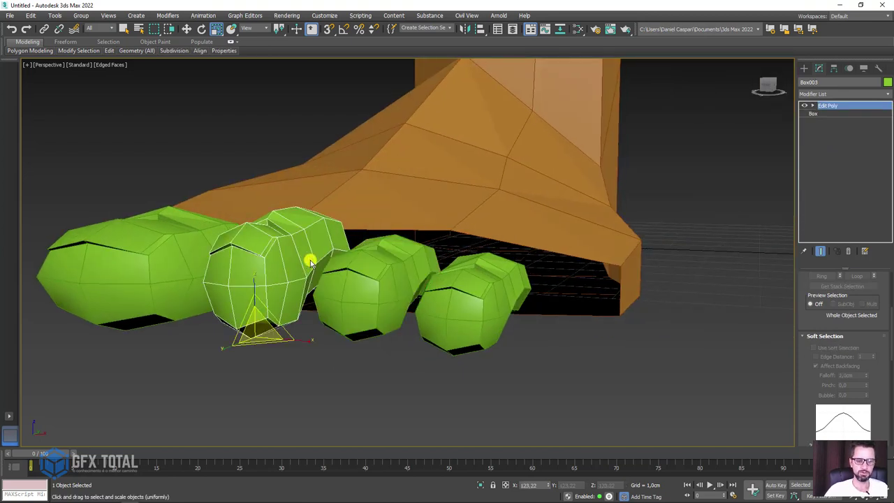
{"action": "key", "text": "5"}
{"action": "left_click", "coordinate": [290, 256]}
{"action": "left_click_drag", "start_coordinate": [270, 212], "coordinate": [269, 217]}
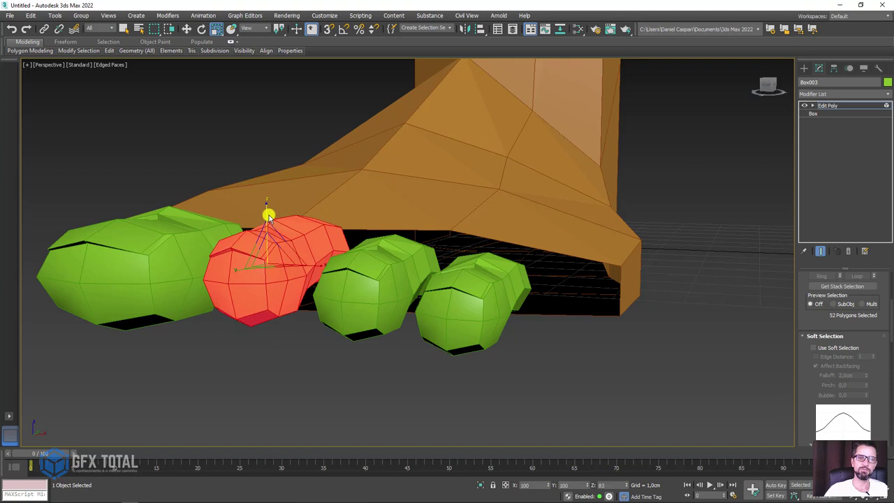
{"action": "key", "text": "e"}
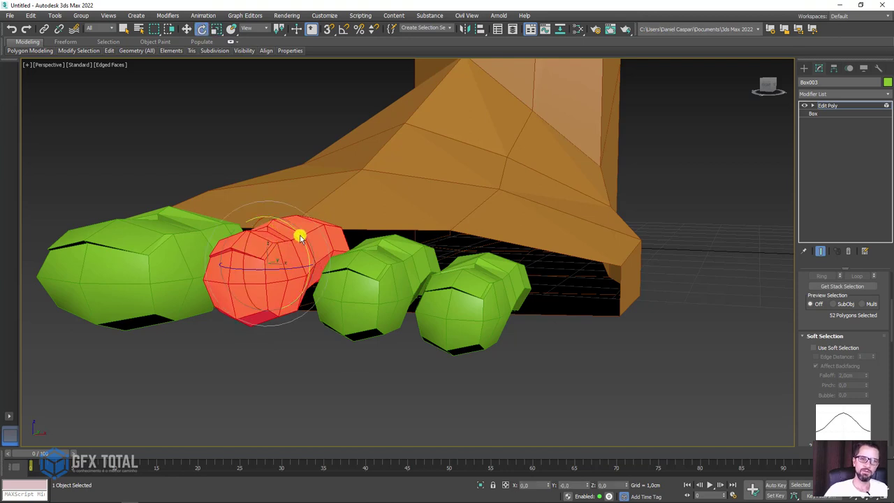
Clone the outermost toe to its right as Box006.
{"action": "left_click", "coordinate": [838, 106]}
{"action": "left_click", "coordinate": [480, 279]}
{"action": "middle_click_drag", "start_coordinate": [543, 228], "coordinate": [554, 313], "text": "alt"}
{"action": "key", "text": "w"}
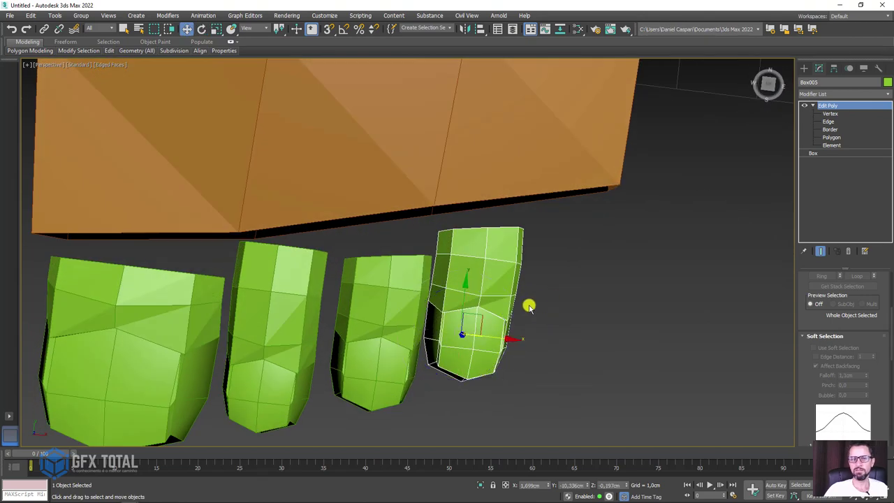
{"action": "left_click_drag", "start_coordinate": [472, 325], "coordinate": [573, 297], "text": "shift"}
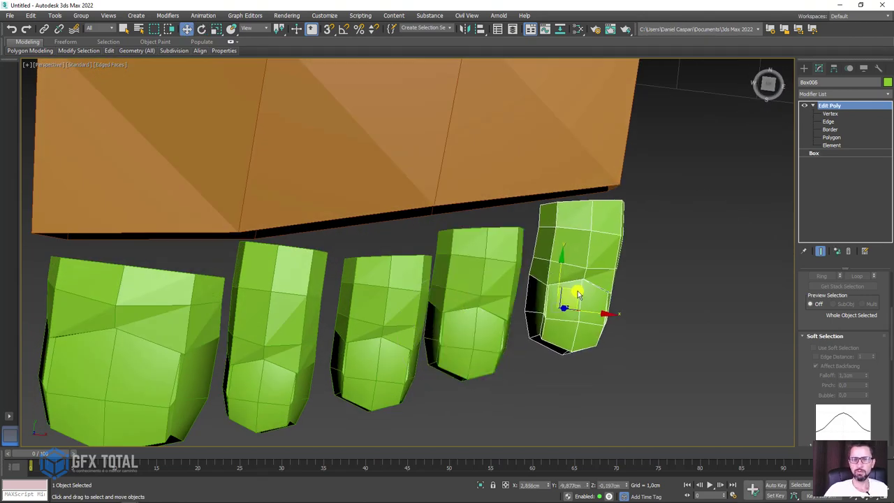
{"action": "left_click", "coordinate": [448, 296]}
Remove Box006's extra top segment and scale its element smaller.
{"action": "mouse_move", "coordinate": [795, 150]}
{"action": "middle_mouse_down", "text": "alt"}
{"action": "mouse_move", "coordinate": [627, 259]}
{"action": "mouse_move", "coordinate": [764, 146]}
{"action": "middle_mouse_up", "text": "alt"}
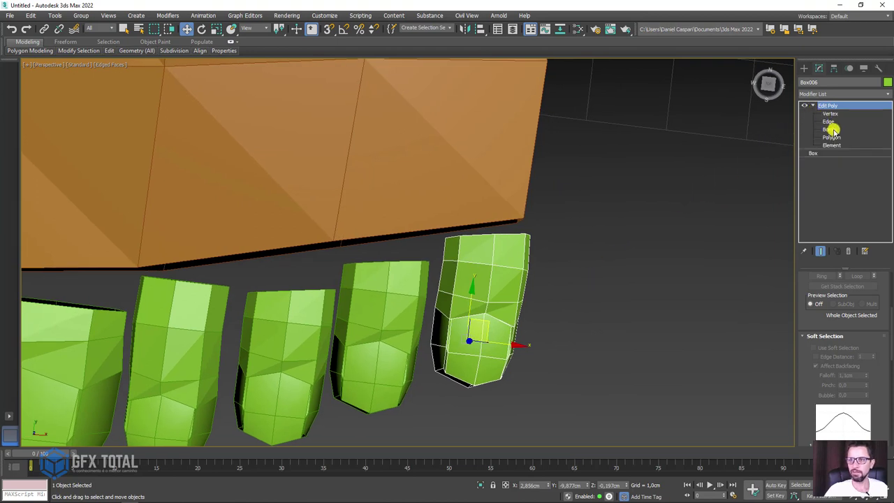
{"action": "left_click", "coordinate": [832, 130]}
{"action": "key", "text": "ctrl+z"}
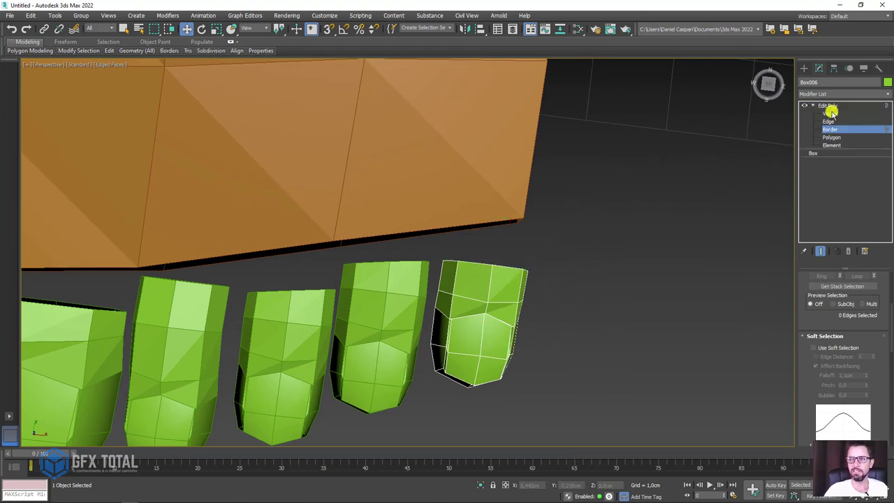
{"action": "left_click", "coordinate": [827, 106]}
{"action": "left_click", "coordinate": [832, 145]}
{"action": "left_click", "coordinate": [520, 276]}
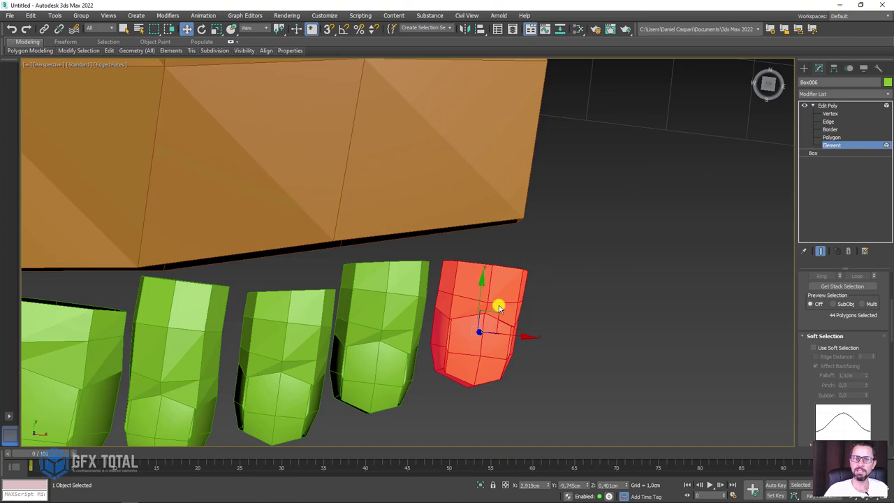
{"action": "key", "text": "e"}
{"action": "key", "text": "r"}
{"action": "left_click_drag", "start_coordinate": [489, 343], "coordinate": [488, 355]}
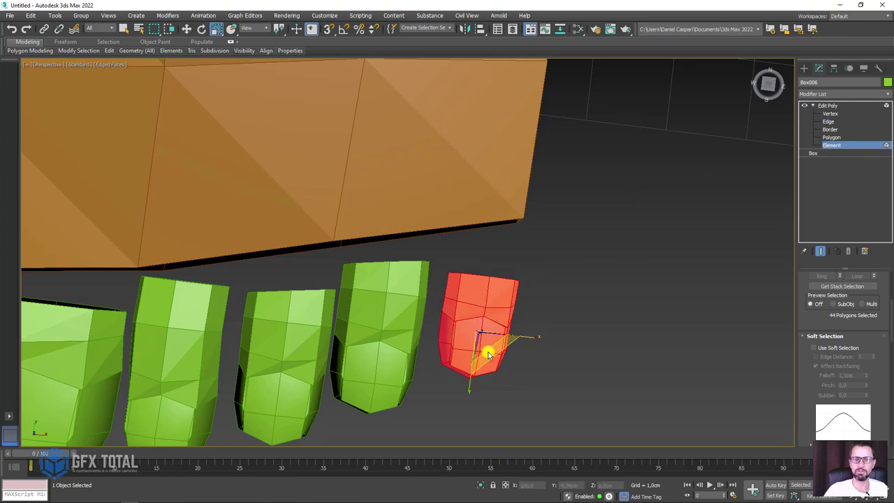
Slide and nudge Box006 into place at the end of the toe row.
{"action": "mouse_move", "coordinate": [487, 351]}
{"action": "middle_mouse_down", "text": "alt"}
{"action": "mouse_move", "coordinate": [483, 259]}
{"action": "mouse_move", "coordinate": [479, 323]}
{"action": "middle_mouse_up", "text": "alt"}
{"action": "key", "text": "w"}
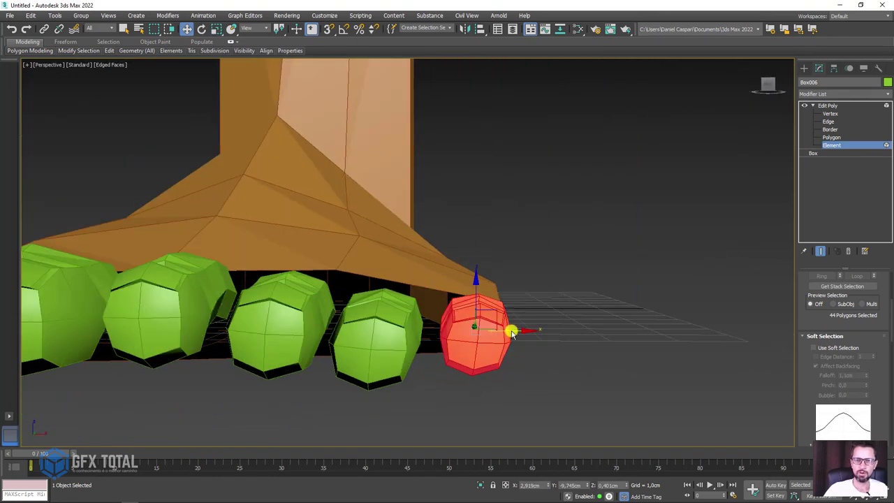
{"action": "left_click_drag", "start_coordinate": [512, 334], "coordinate": [480, 319]}
{"action": "mouse_move", "coordinate": [479, 320]}
{"action": "middle_mouse_down", "text": "alt"}
{"action": "mouse_move", "coordinate": [491, 311]}
{"action": "mouse_move", "coordinate": [484, 380]}
{"action": "mouse_move", "coordinate": [479, 316]}
{"action": "middle_mouse_up", "text": "alt"}
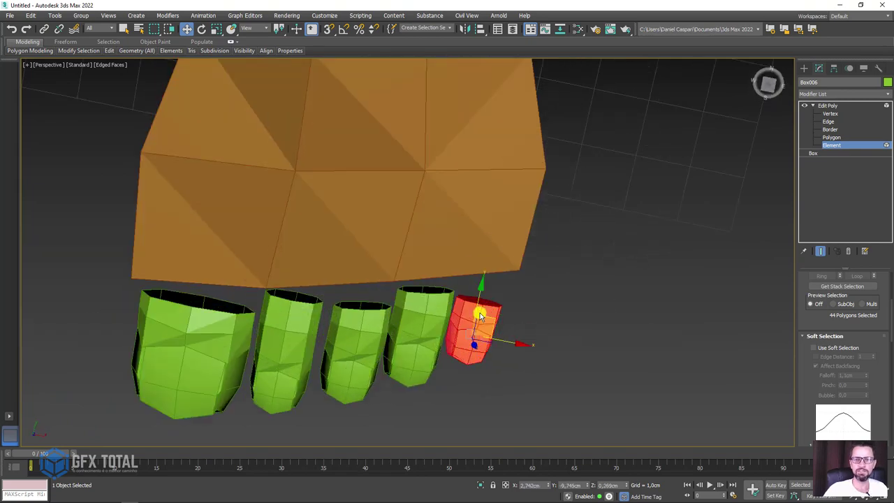
{"action": "left_click_drag", "start_coordinate": [493, 324], "coordinate": [494, 308]}
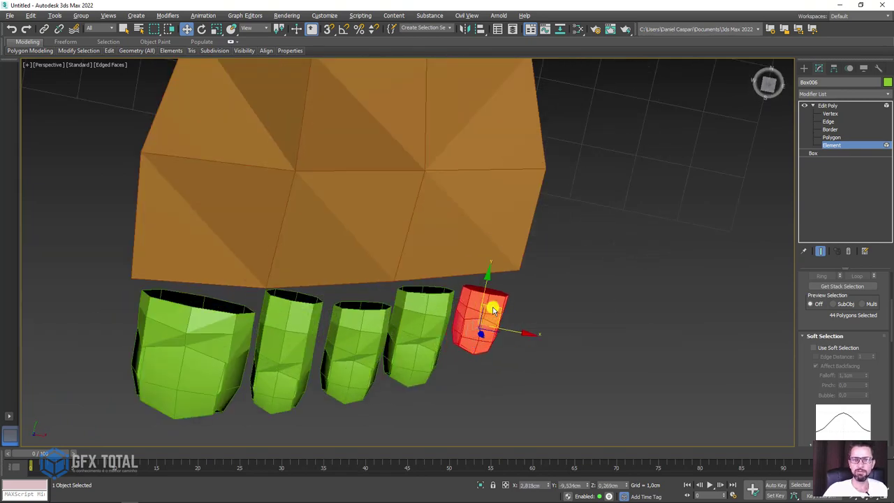
{"action": "middle_click_drag", "start_coordinate": [493, 307], "coordinate": [488, 289], "text": "alt"}
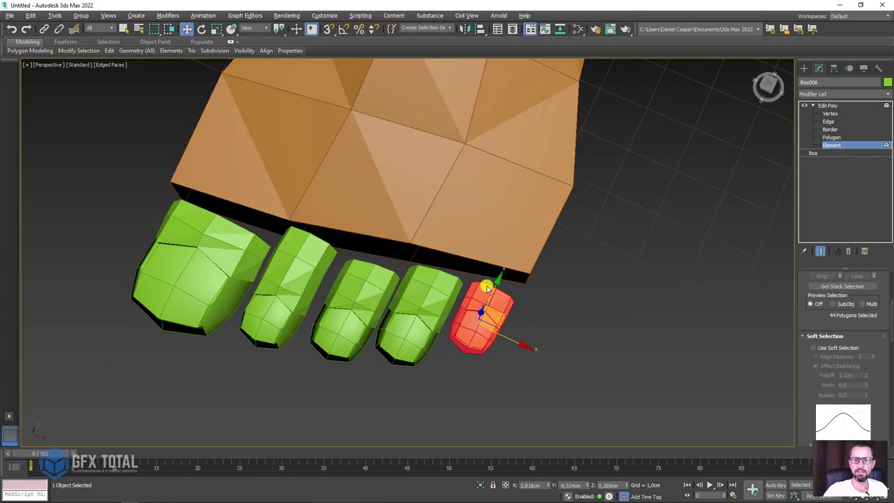
On Box003, select the second toe's top two edge loops and move them up toward the foot.
{"action": "left_click", "coordinate": [830, 105]}
{"action": "left_click", "coordinate": [314, 260]}
{"action": "middle_click_drag", "start_coordinate": [314, 259], "coordinate": [366, 256], "text": "alt"}
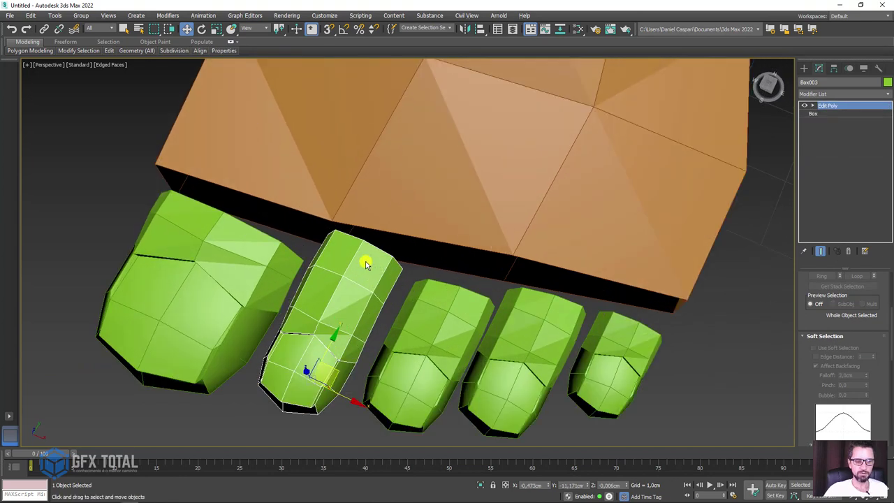
{"action": "key", "text": "2"}
{"action": "double_click", "coordinate": [376, 259]}
{"action": "left_click_drag", "start_coordinate": [378, 226], "coordinate": [368, 239]}
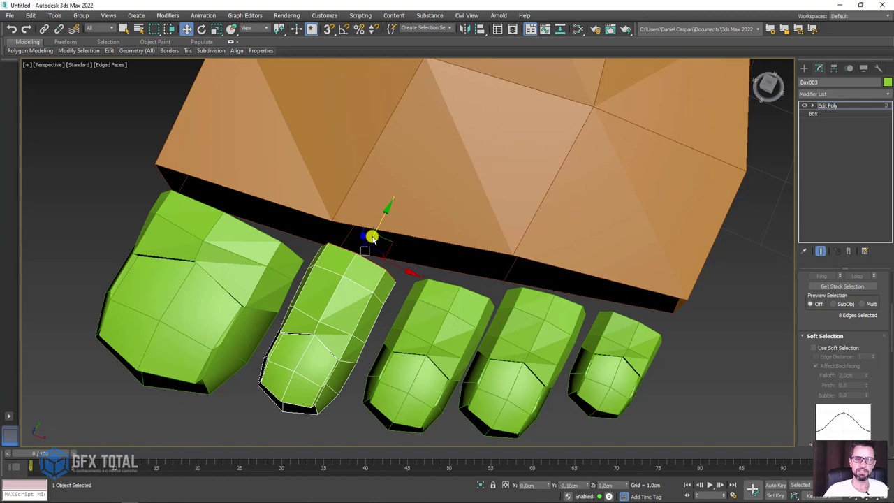
{"action": "double_click", "coordinate": [373, 240], "text": "ctrl"}
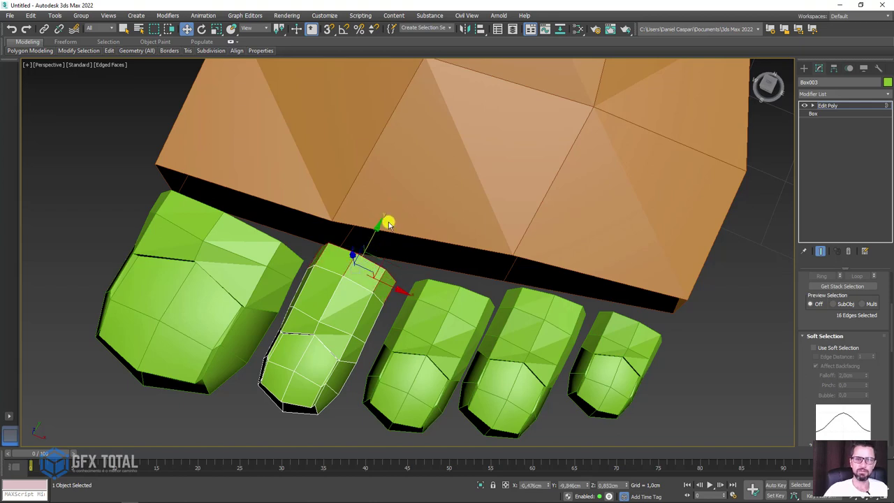
{"action": "left_click_drag", "start_coordinate": [374, 238], "coordinate": [371, 240]}
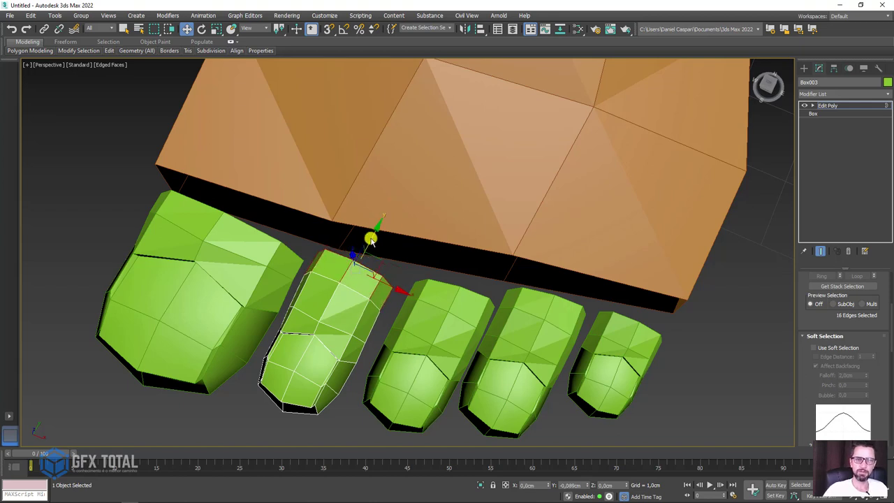
Orbit and pan to view the foot and second toe from the front.
{"action": "left_click", "coordinate": [831, 107]}
{"action": "scroll", "coordinate": [533, 201], "scroll_direction": "down", "scroll_amount": 3}
{"action": "middle_click_drag", "start_coordinate": [369, 198], "coordinate": [380, 230], "text": "alt"}
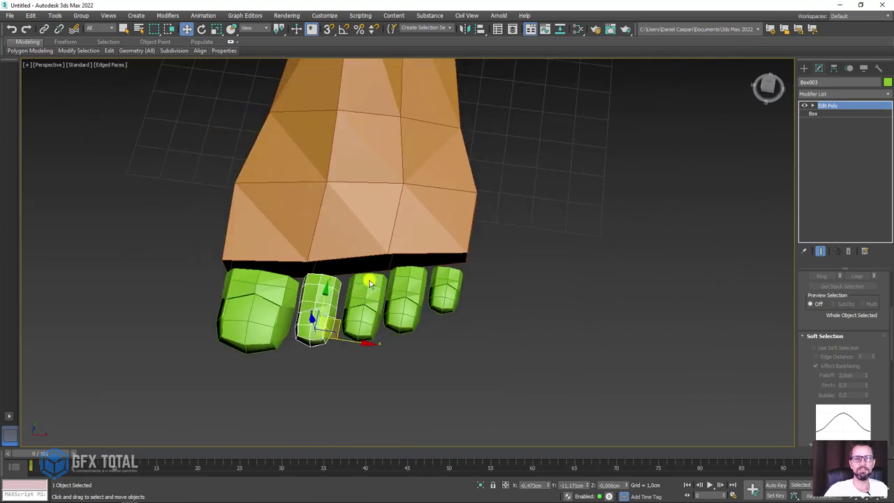
{"action": "middle_click_drag", "start_coordinate": [371, 283], "coordinate": [353, 314]}
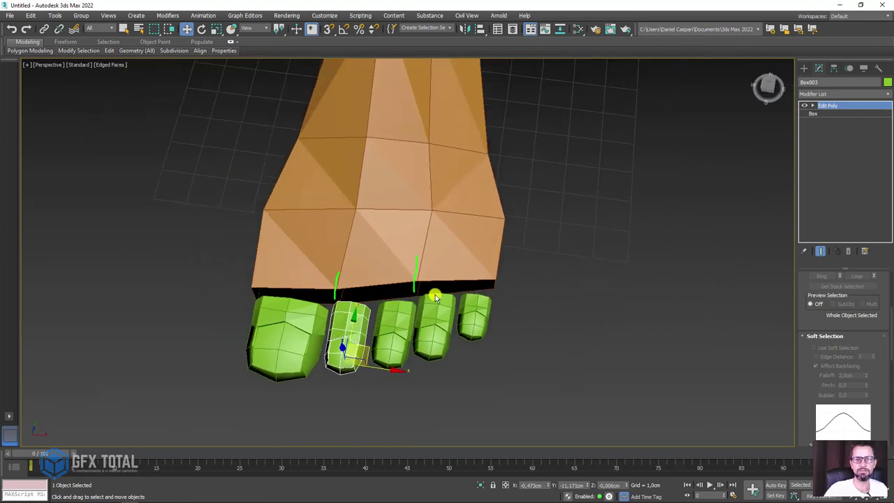
{"action": "scroll", "coordinate": [394, 283], "scroll_direction": "up", "scroll_amount": 2}
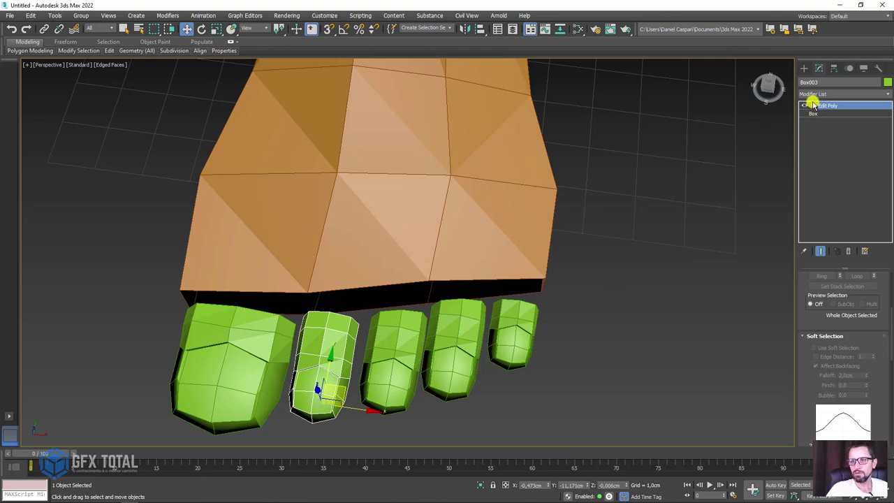
{"action": "left_click", "coordinate": [835, 137]}
On the orange Box001 foot, select eight front-top polygons bordering the toes.
{"action": "middle_click_drag", "start_coordinate": [519, 230], "coordinate": [497, 260], "text": "alt"}
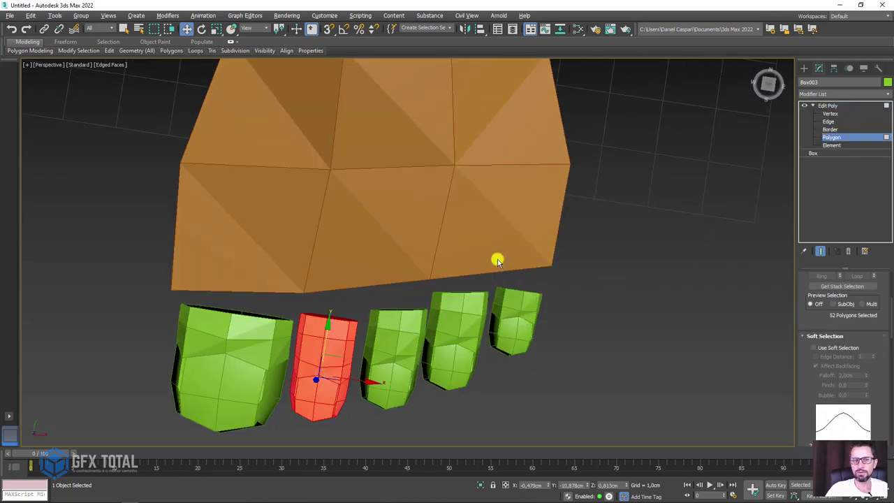
{"action": "left_click", "coordinate": [449, 198]}
{"action": "left_click", "coordinate": [449, 198]}
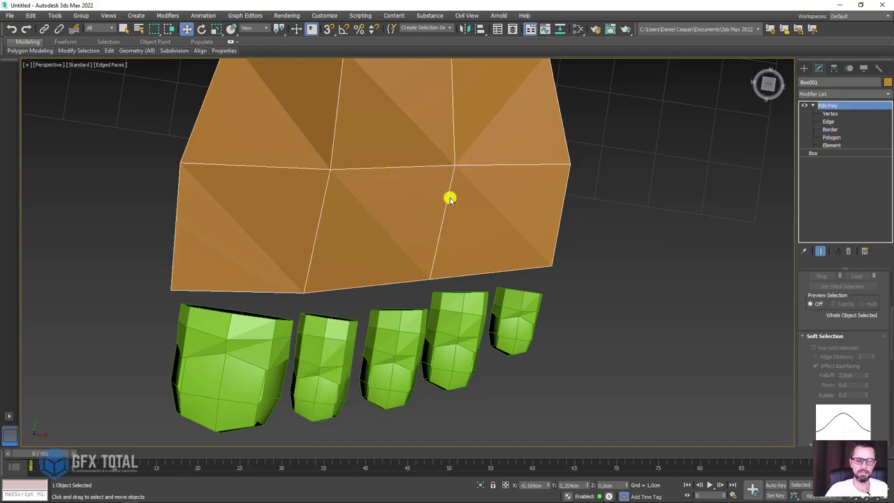
{"action": "left_click_drag", "start_coordinate": [480, 285], "coordinate": [380, 241]}
{"action": "mouse_move", "coordinate": [473, 248]}
{"action": "middle_mouse_down", "text": "alt"}
{"action": "mouse_move", "coordinate": [481, 104]}
{"action": "mouse_move", "coordinate": [524, 104]}
{"action": "mouse_move", "coordinate": [496, 108]}
{"action": "mouse_move", "coordinate": [499, 222]}
{"action": "middle_mouse_up", "text": "alt"}
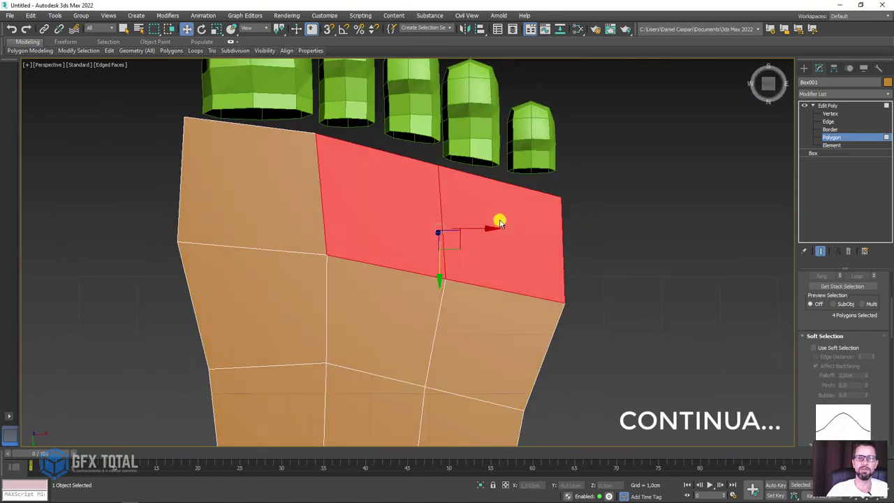
{"action": "left_click", "coordinate": [476, 294], "text": "ctrl"}
{"action": "left_click", "coordinate": [405, 293], "text": "ctrl"}
{"action": "mouse_move", "coordinate": [443, 168]}
{"action": "middle_mouse_down", "text": "alt"}
{"action": "mouse_move", "coordinate": [429, 299]}
{"action": "mouse_move", "coordinate": [475, 199]}
{"action": "mouse_move", "coordinate": [475, 259]}
{"action": "mouse_move", "coordinate": [471, 225]}
{"action": "mouse_move", "coordinate": [507, 211]}
{"action": "middle_mouse_up", "text": "alt"}
{"action": "left_click", "coordinate": [474, 200], "text": "ctrl"}
{"action": "left_click", "coordinate": [429, 186], "text": "ctrl"}
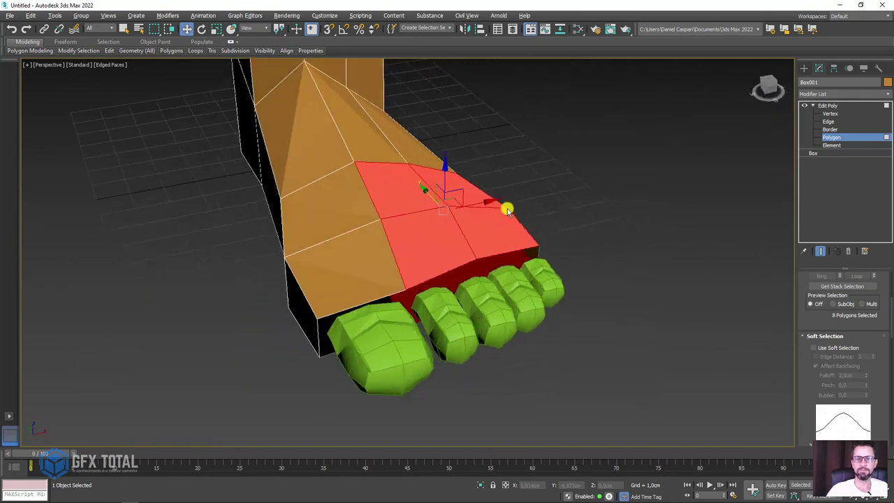